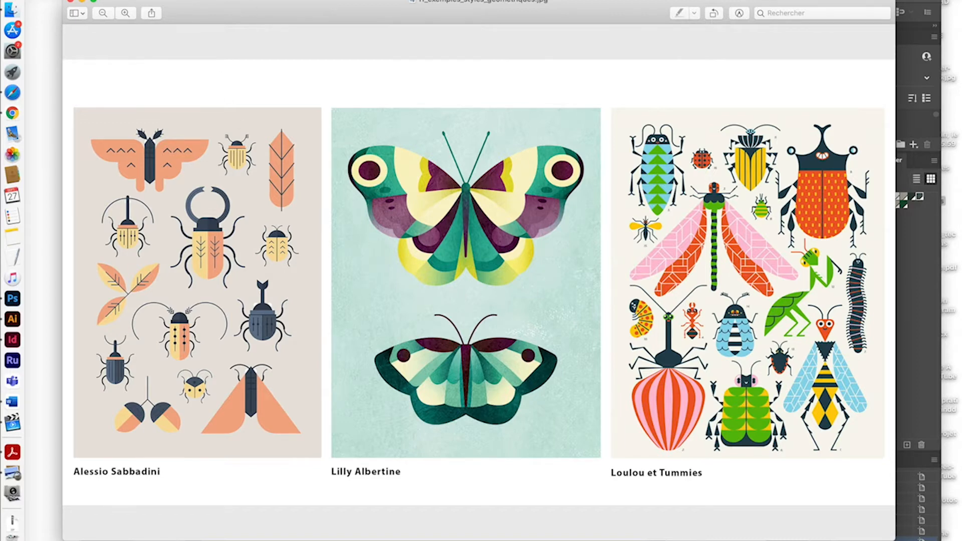
# Switch to Illustrator and examine the insect photo, line drawings and coloured illustrations across the artboards of demo_stylisation_vectorielle2.ai.
pyautogui.press('super+Tab')
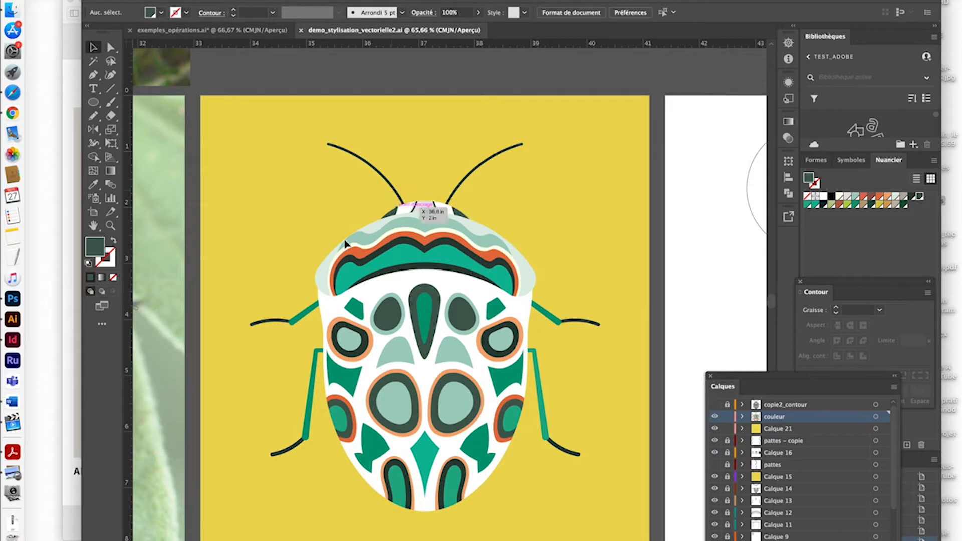
pyautogui.press('super+minus')
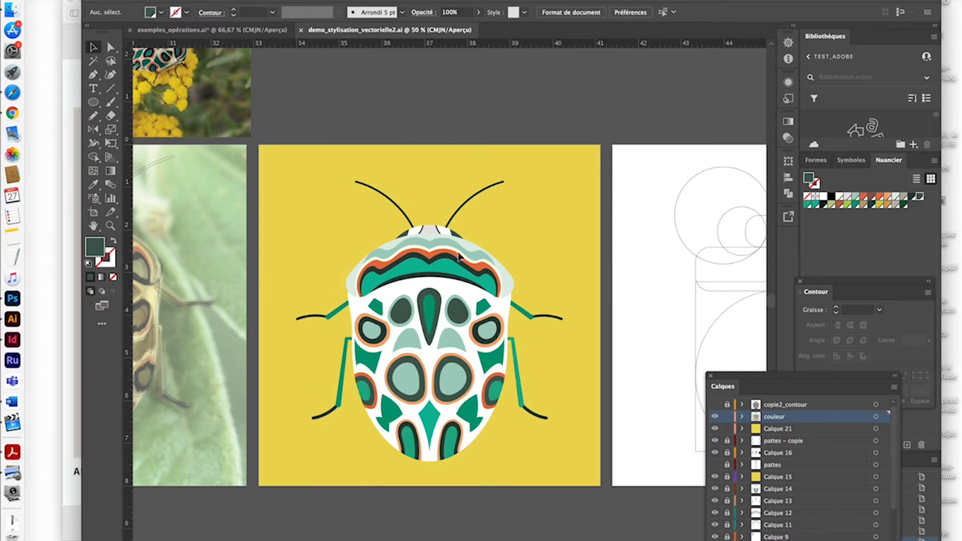
pyautogui.hscroll(-5, 392, 318)
pyautogui.scroll(3, 392, 318)
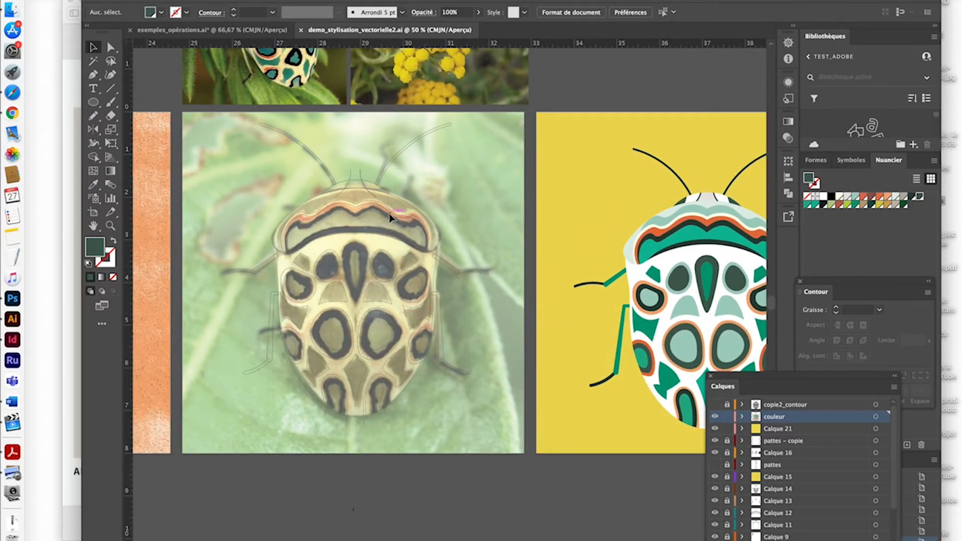
pyautogui.hscroll(5, 391, 217)
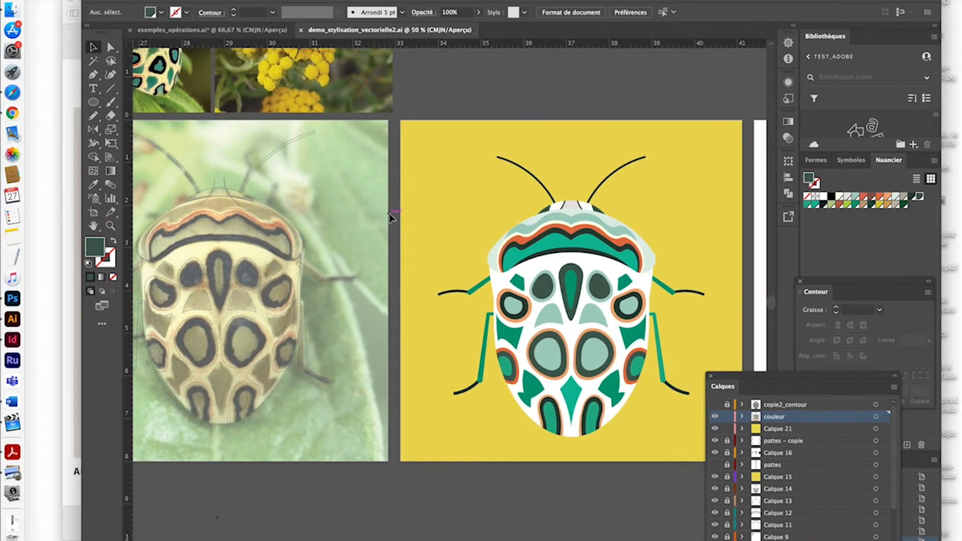
pyautogui.hscroll(3, 547, 330)
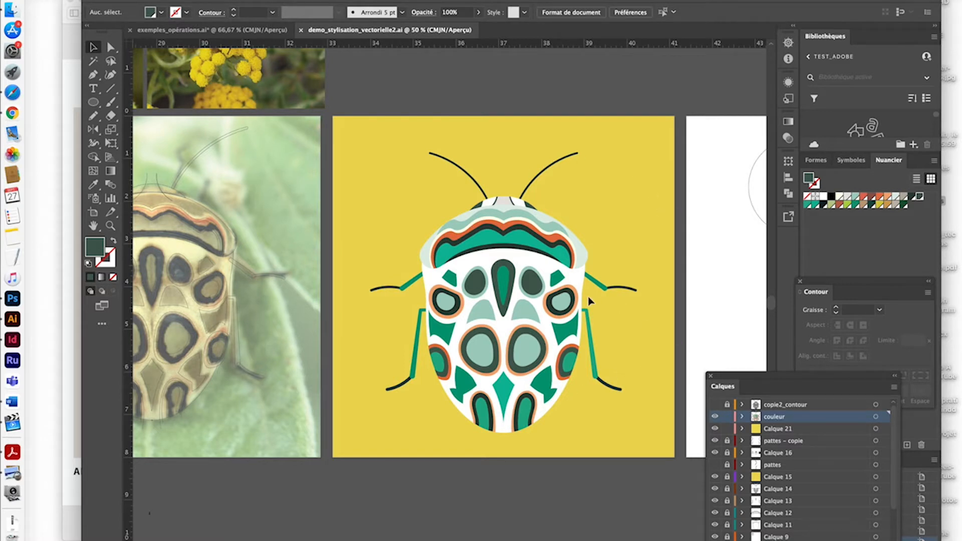
pyautogui.hscroll(20, 589, 301)
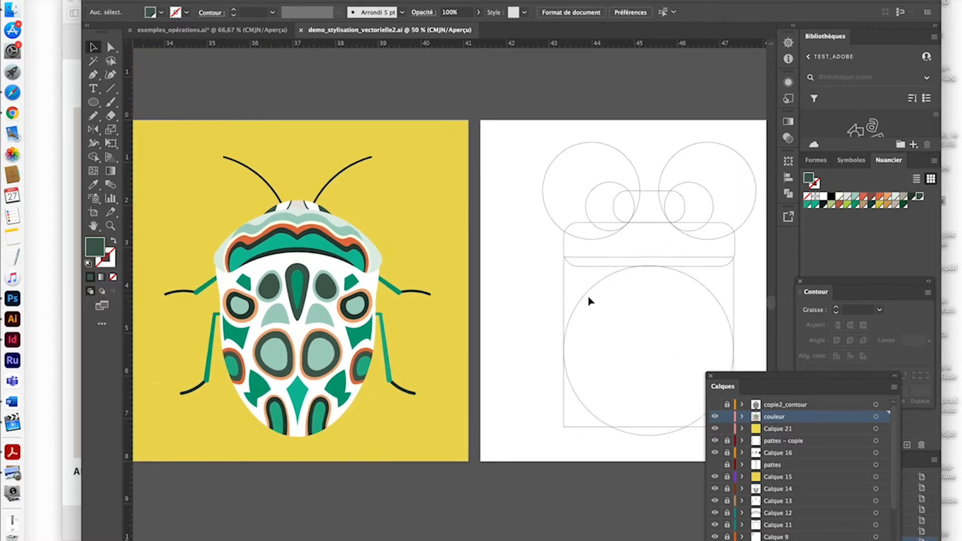
pyautogui.hscroll(15, 589, 301)
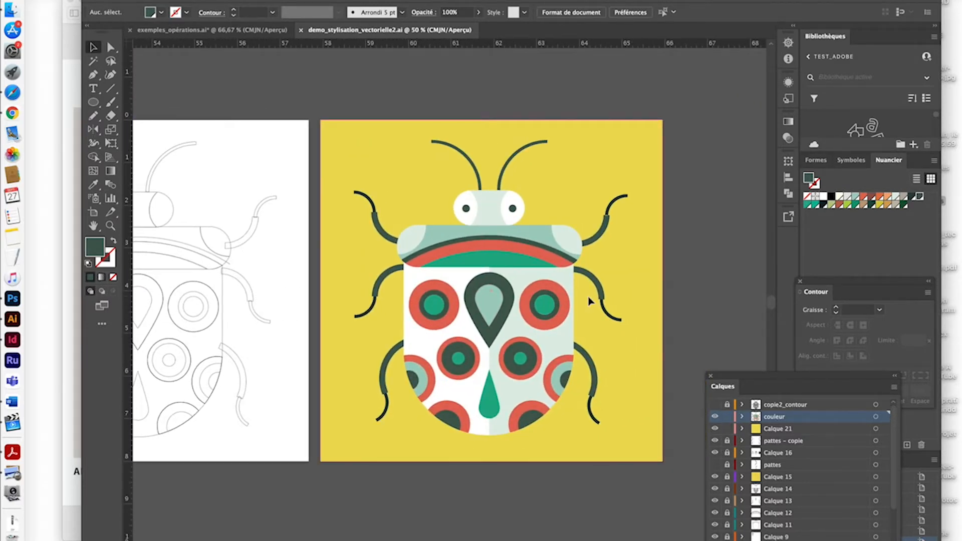
pyautogui.scroll(-3, 589, 300)
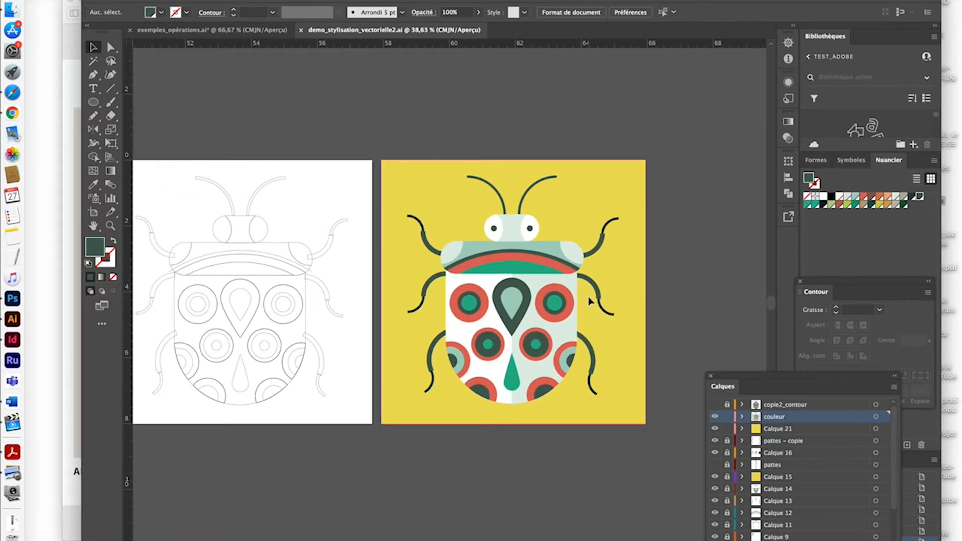
pyautogui.hscroll(-3, 590, 301)
pyautogui.hscroll(-3, 589, 301)
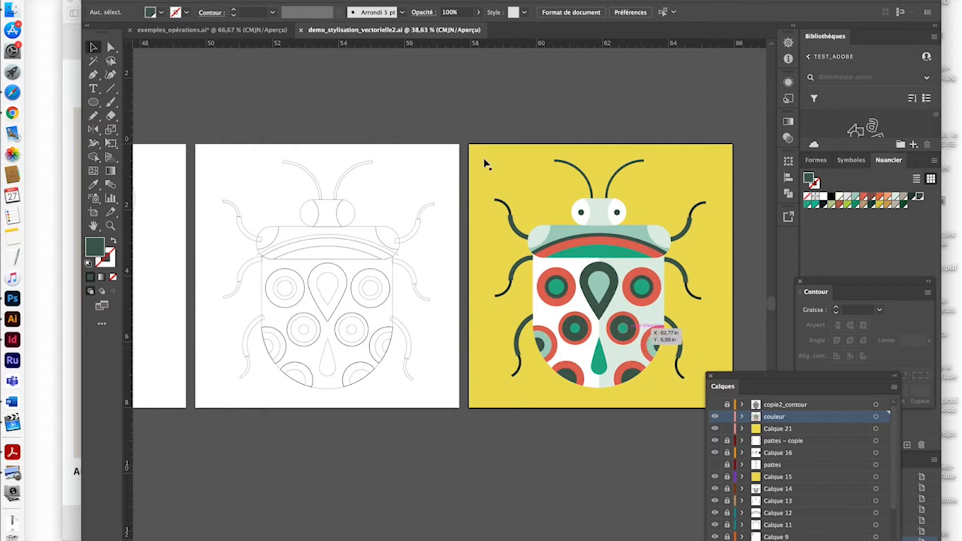
# Switch to the exemples_opérations.ai document and add a new layer above Calque 1.
pyautogui.click(175, 33)
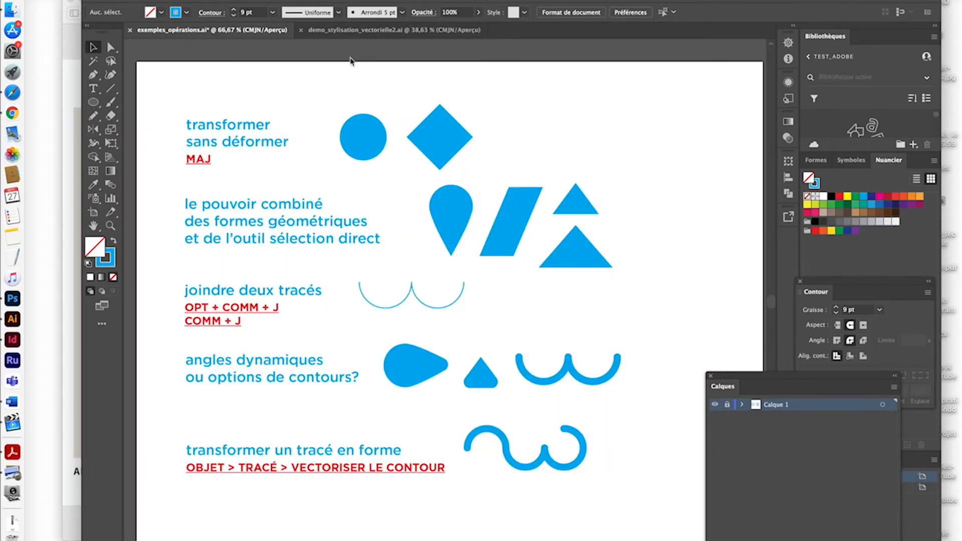
pyautogui.press('super+l')
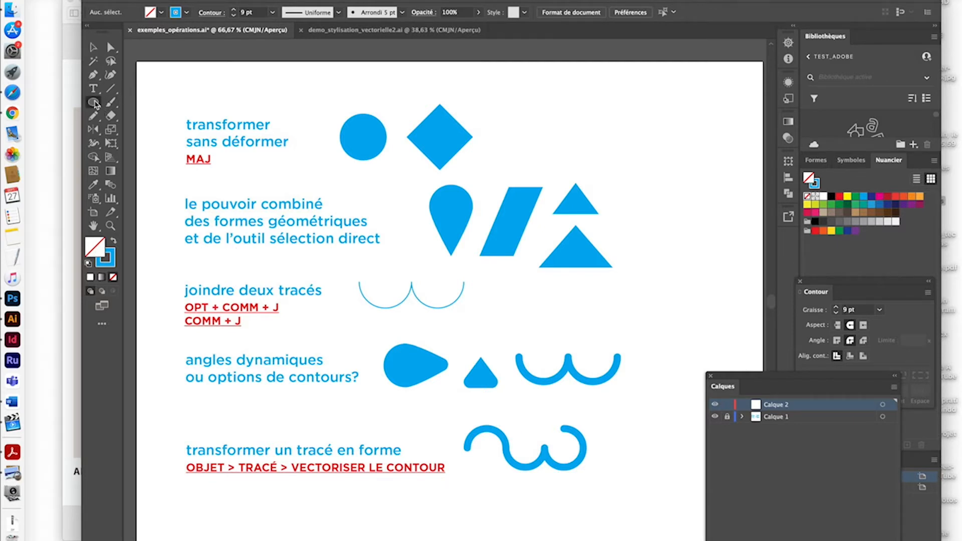
# Draw a small unfilled circle with a 9 pt blue stroke beside the diamond and shift it slightly up and to the right.
pyautogui.click(93, 102)
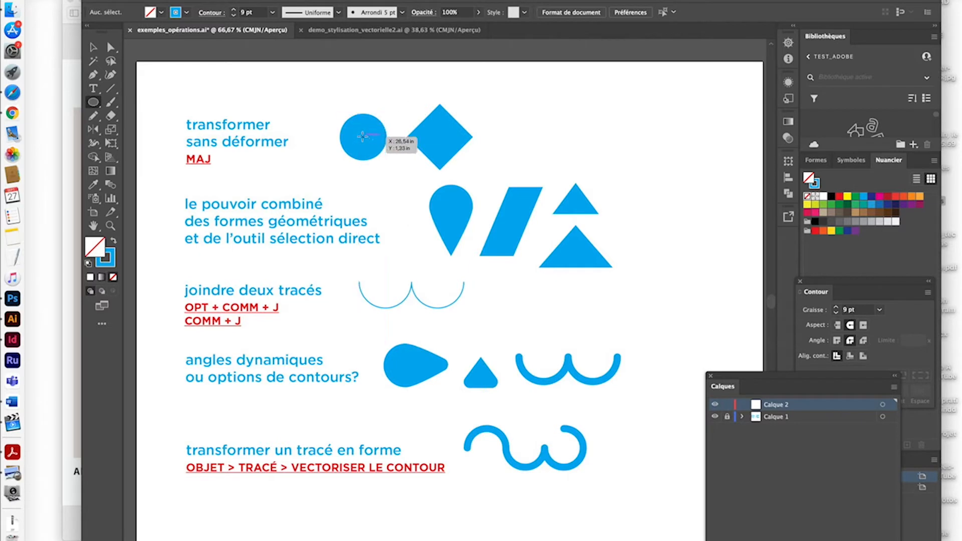
pyautogui.moveTo(512, 140); pyautogui.dragTo(521, 162)
pyautogui.moveTo(527, 163); pyautogui.dragTo(527, 164)
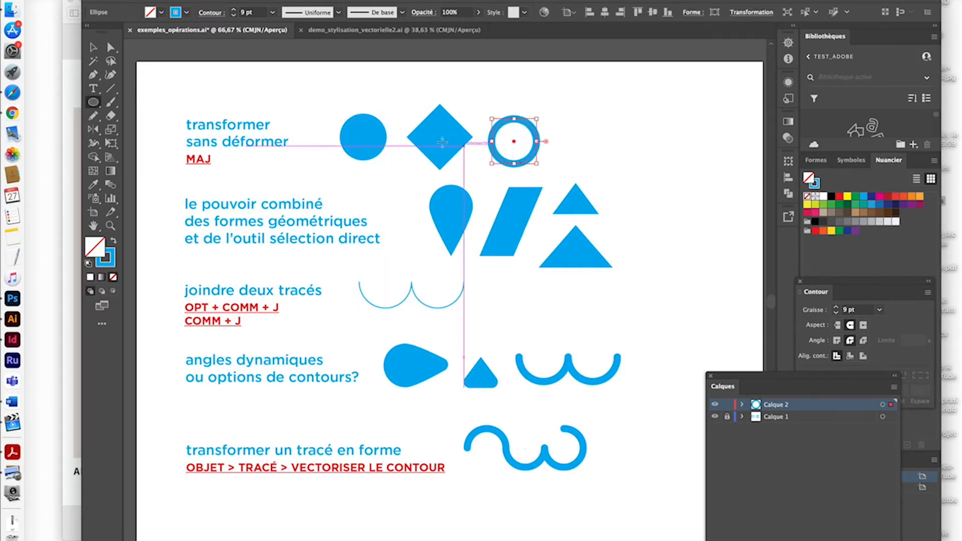
pyautogui.press('v')
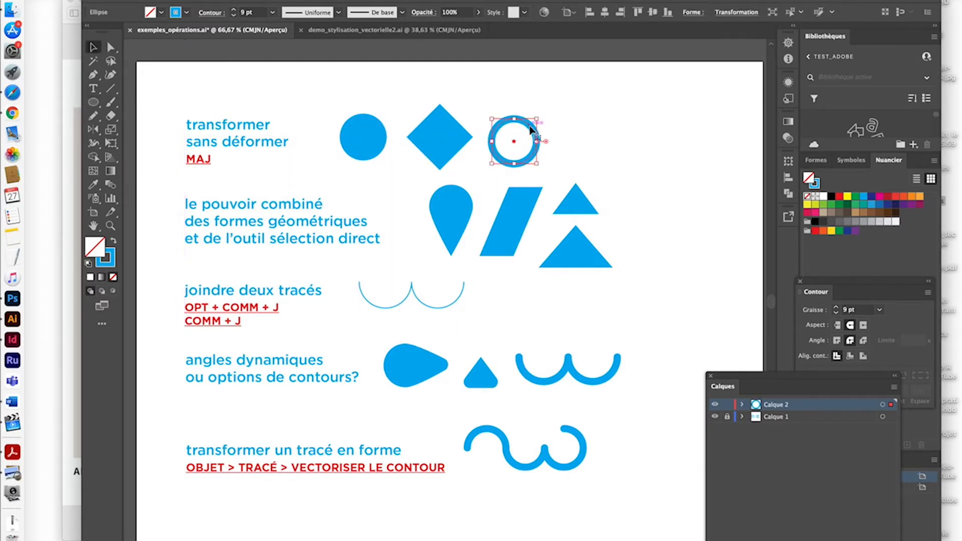
pyautogui.moveTo(530, 129); pyautogui.dragTo(546, 121)
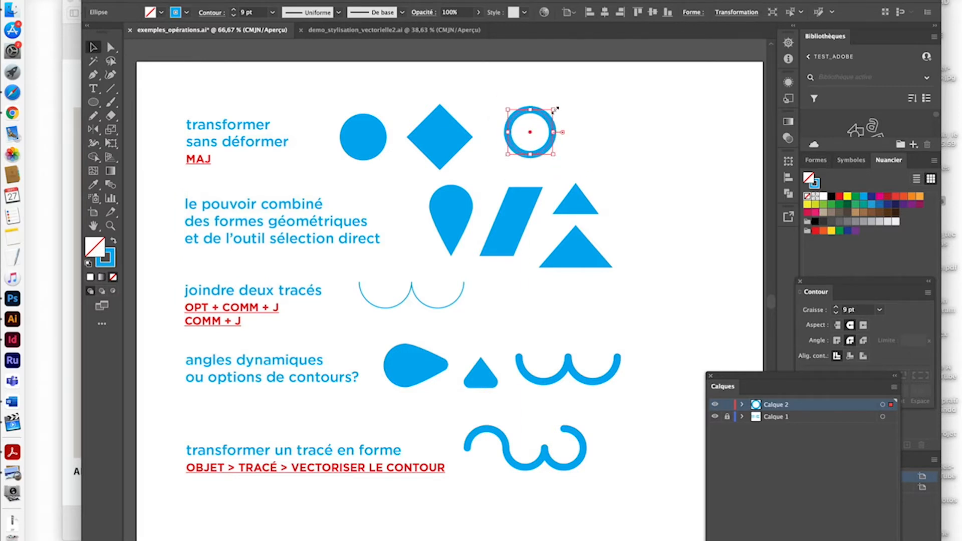
# Try stretching the outlined circle into a wide ellipse, undo the resizing and deselect the circle.
pyautogui.moveTo(553, 109); pyautogui.dragTo(599, 91)
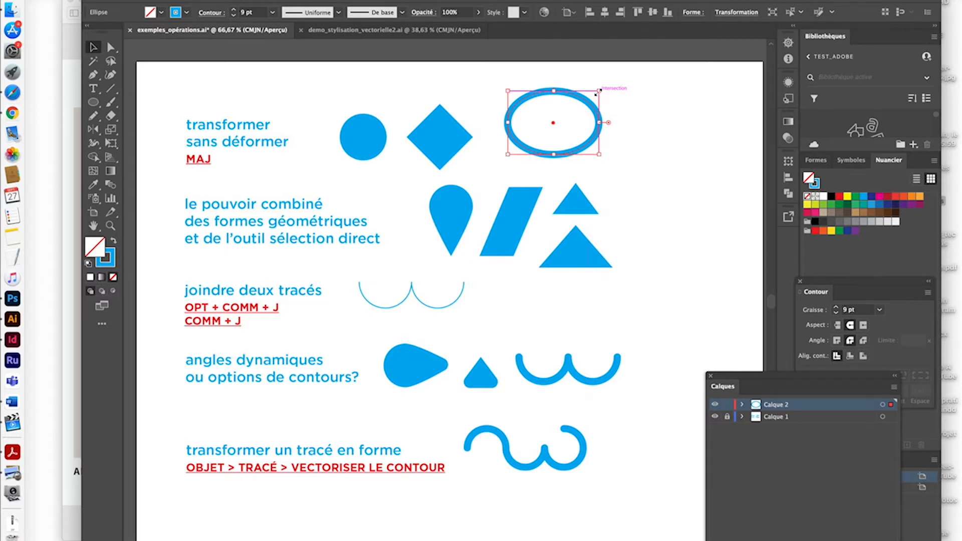
pyautogui.moveTo(599, 91); pyautogui.dragTo(561, 109)
pyautogui.press('super+z')
pyautogui.press('super+z')
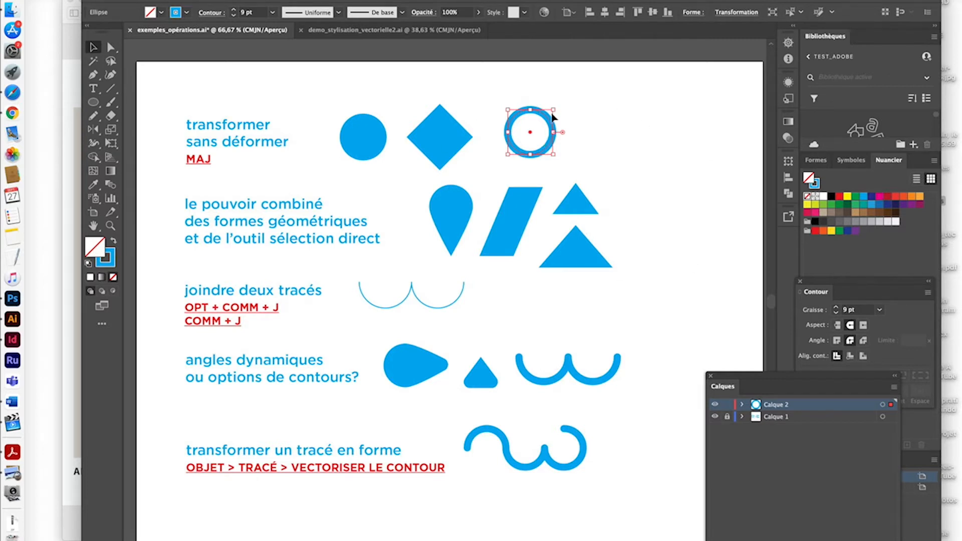
pyautogui.click(499, 93)
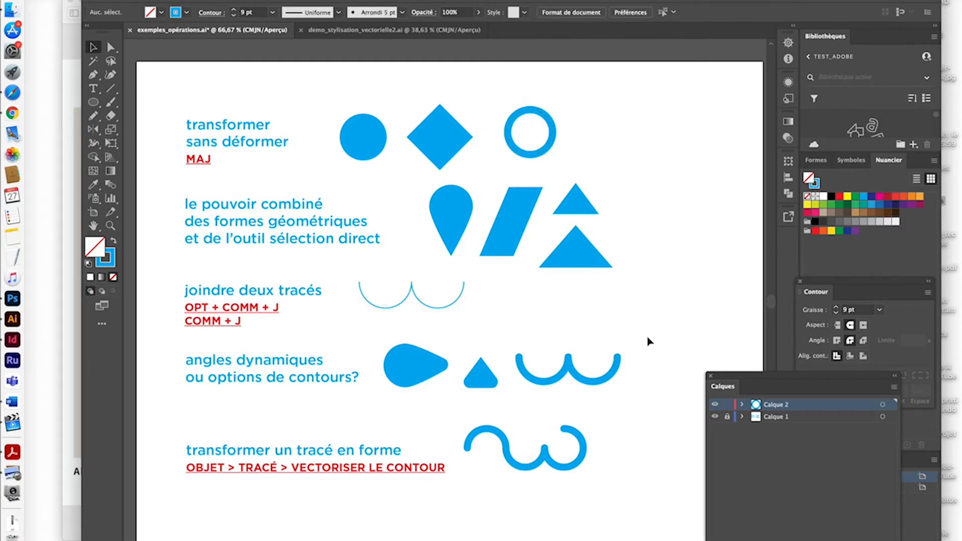
# Unlock Calque 1 and rotate the blue diamond in the first row.
pyautogui.click(727, 418)
pyautogui.click(434, 136)
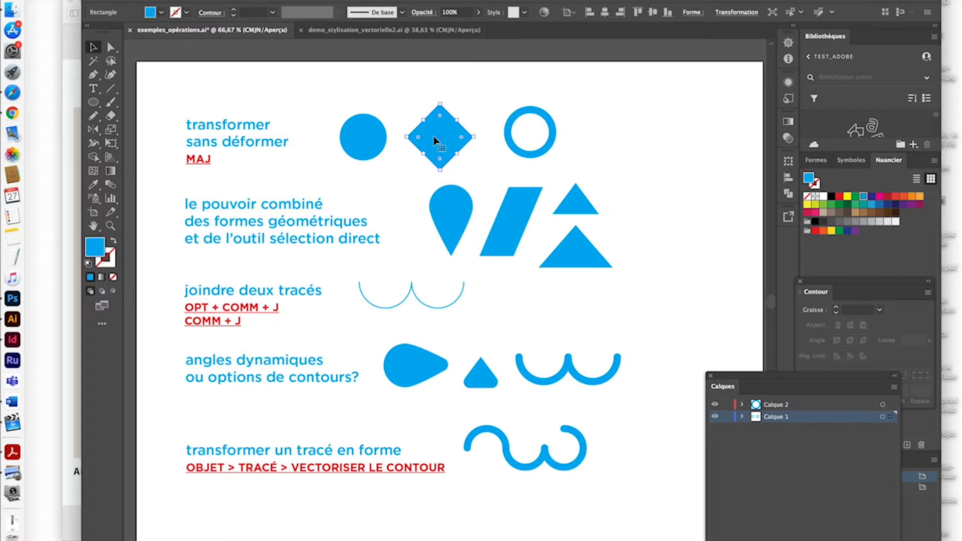
pyautogui.moveTo(440, 99); pyautogui.dragTo(474, 131)
# Delete the outlined circle beside the diamond.
pyautogui.click(553, 139)
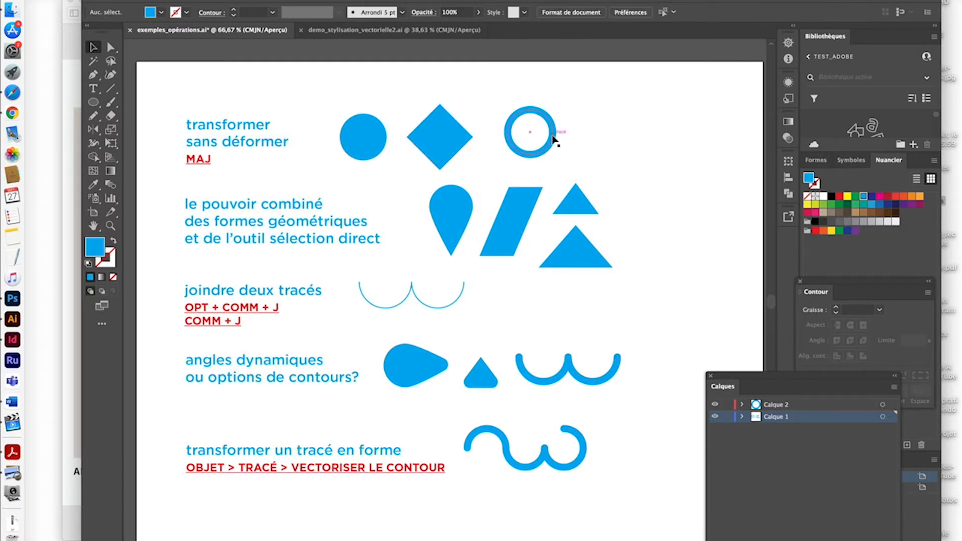
pyautogui.press('Delete')
# Draw a solid blue circle to the right of the triangles, using the teardrop's fill, and move it slightly up.
pyautogui.scroll(3, 527, 191)
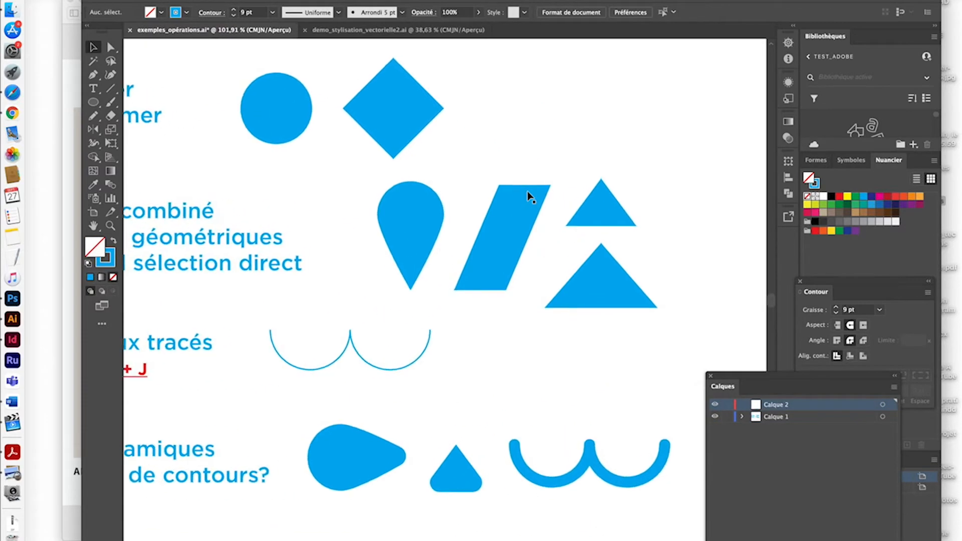
pyautogui.click(411, 221)
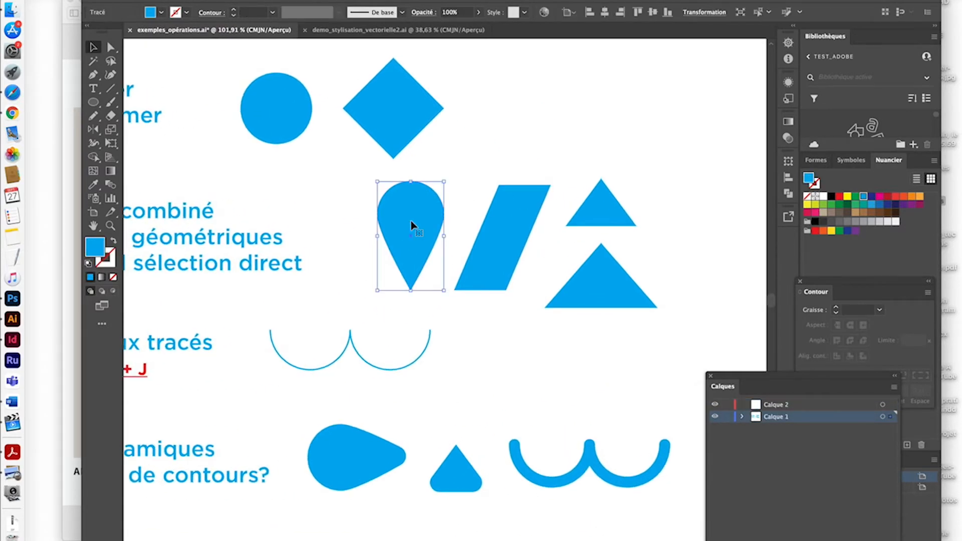
pyautogui.scroll(-3, 411, 221)
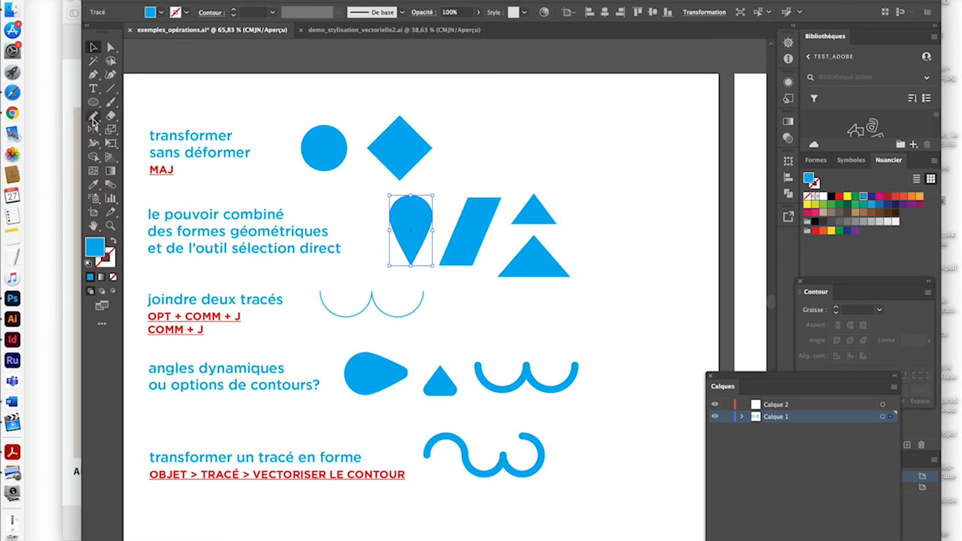
pyautogui.click(93, 102)
pyautogui.moveTo(592, 206); pyautogui.dragTo(643, 256)
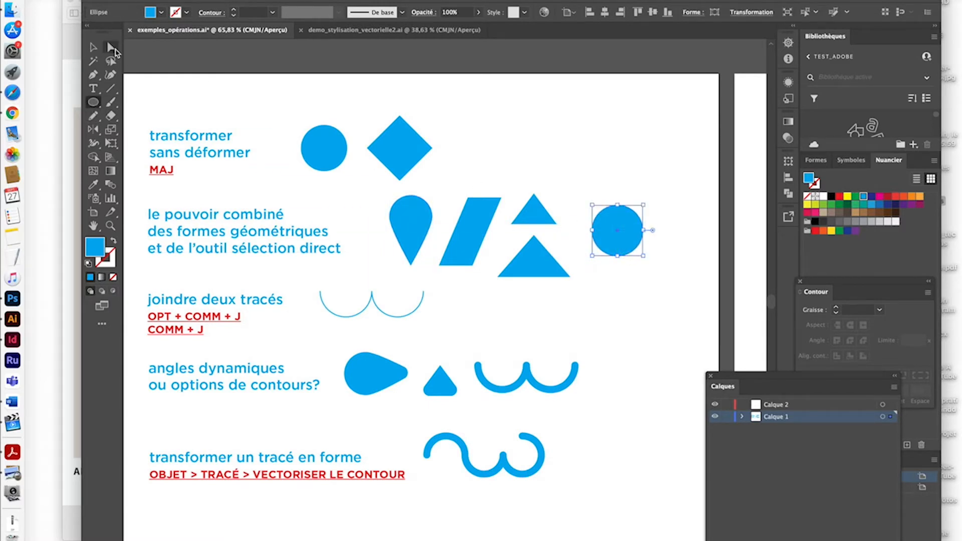
pyautogui.click(112, 49)
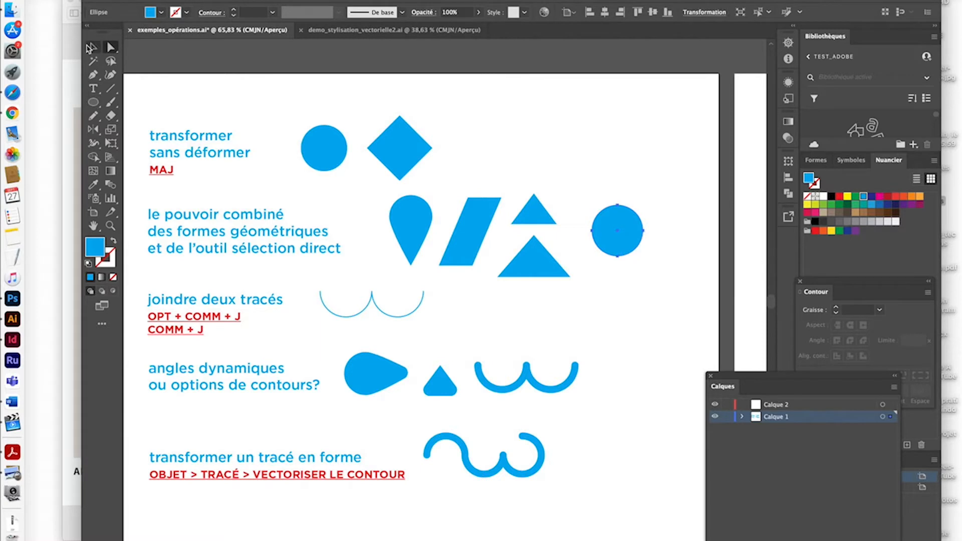
pyautogui.click(91, 48)
pyautogui.moveTo(627, 224); pyautogui.dragTo(627, 212)
# Collapse the direction handles of the new circle's bottom anchor point to turn it into a sharp corner.
pyautogui.click(423, 232)
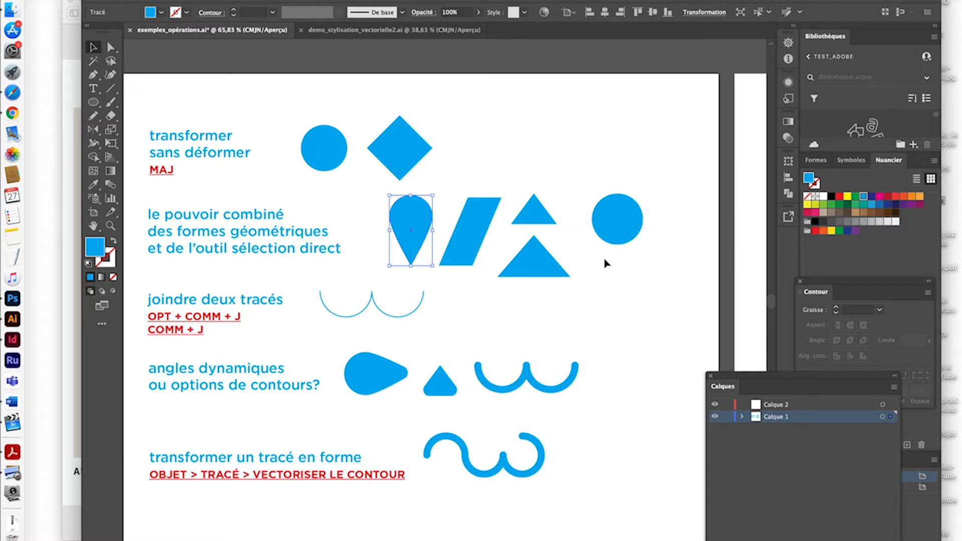
pyautogui.click(621, 224)
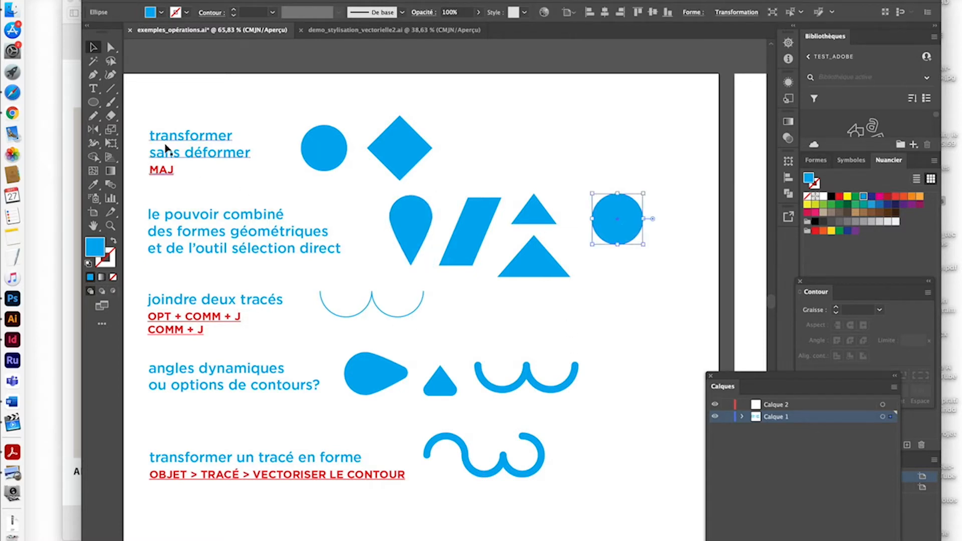
pyautogui.click(111, 47)
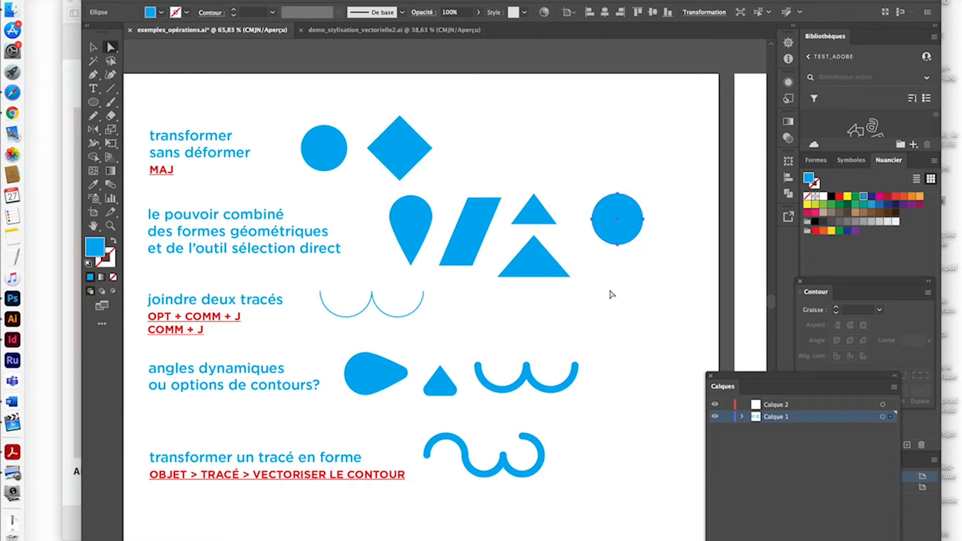
pyautogui.click(618, 245)
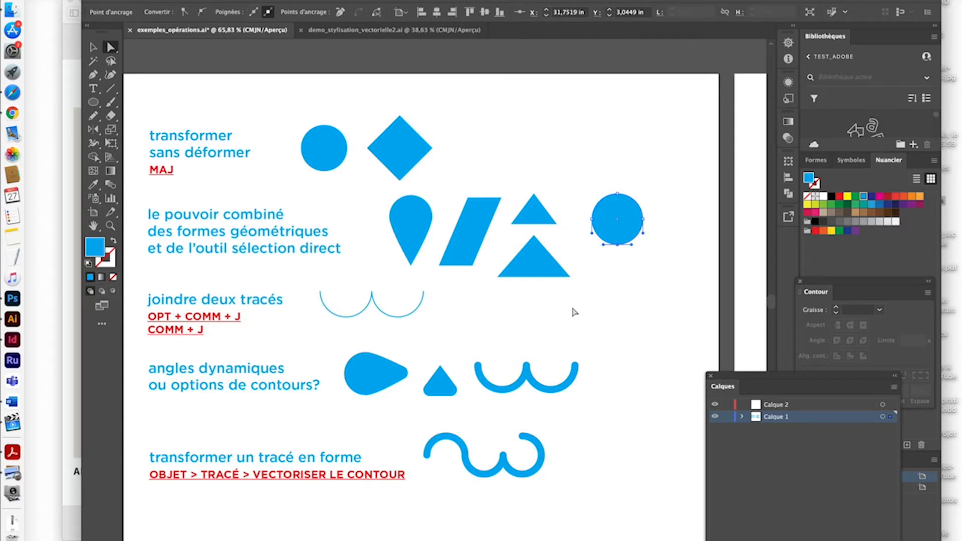
pyautogui.press('super+minus')
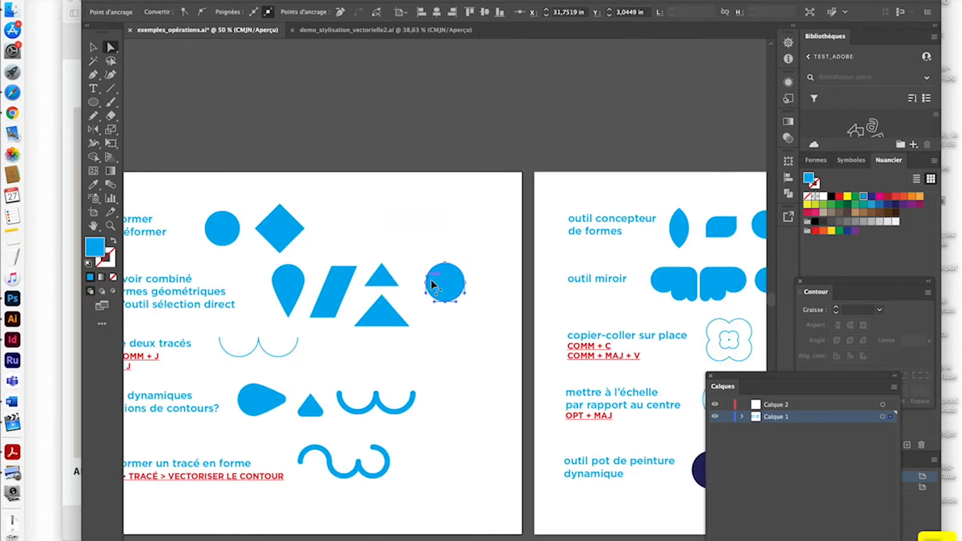
pyautogui.scroll(5, 435, 282)
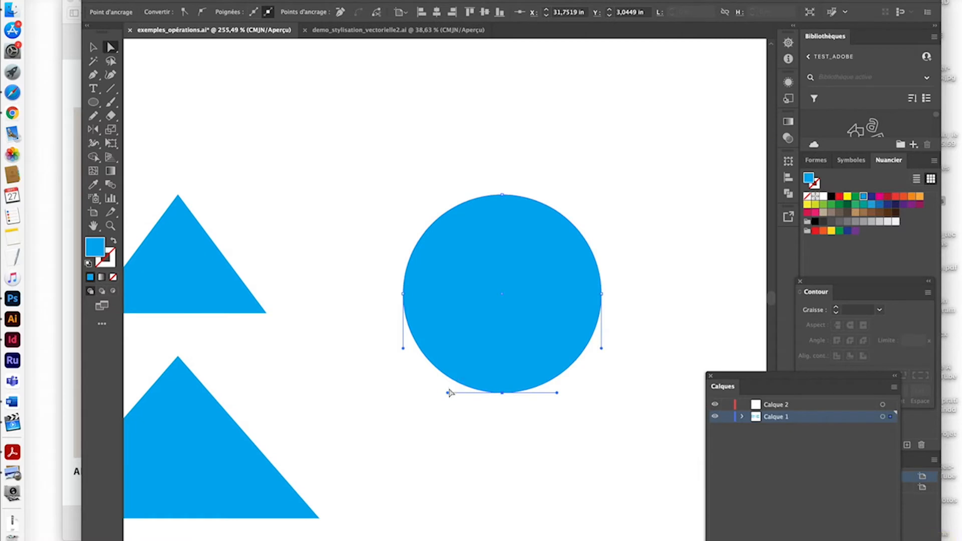
pyautogui.moveTo(448, 394); pyautogui.dragTo(505, 395)
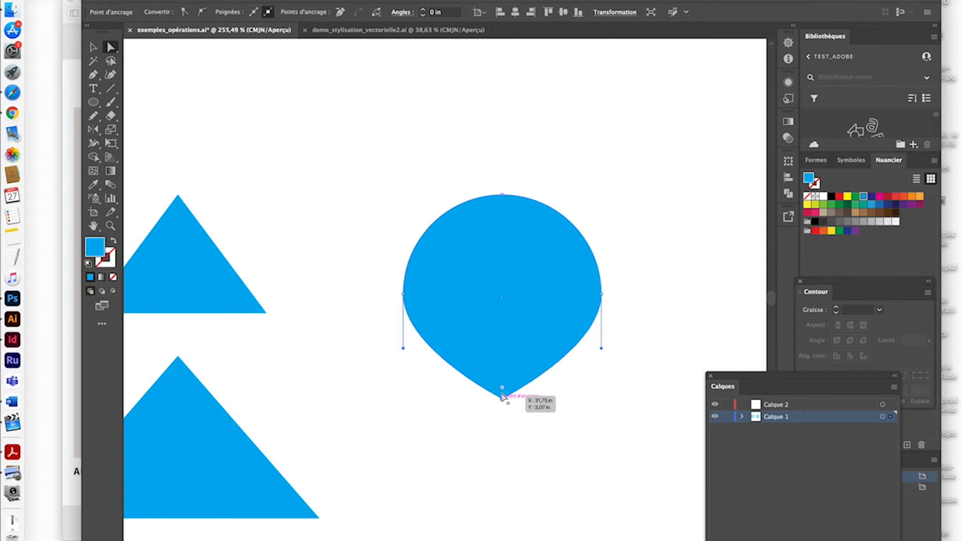
# Nudge the shape's bottom anchor point straight down to about Y 3.81 in to form a teardrop, and deselect it.
pyautogui.press('Down')
pyautogui.press('Down')
pyautogui.press('Down')
pyautogui.press('Down')
pyautogui.press('Down')
pyautogui.press('Down')
pyautogui.press('Down')
pyautogui.press('Down')
pyautogui.press('Down')
pyautogui.press('Down')
pyautogui.press('Down')
pyautogui.press('Down')
pyautogui.press('Down')
pyautogui.press('Down')
pyautogui.press('Down')
pyautogui.press('Down')
pyautogui.press('Down')
pyautogui.press('Down')
pyautogui.press('Down')
pyautogui.press('Down')
pyautogui.press('Down')
pyautogui.press('Down')
pyautogui.press('Down')
pyautogui.press('Down')
pyautogui.press('Down')
pyautogui.press('Down')
pyautogui.press('Down')
pyautogui.press('Down')
pyautogui.press('Down')
pyautogui.press('Down')
pyautogui.press('Down')
pyautogui.press('Down')
pyautogui.press('Down')
pyautogui.press('Down')
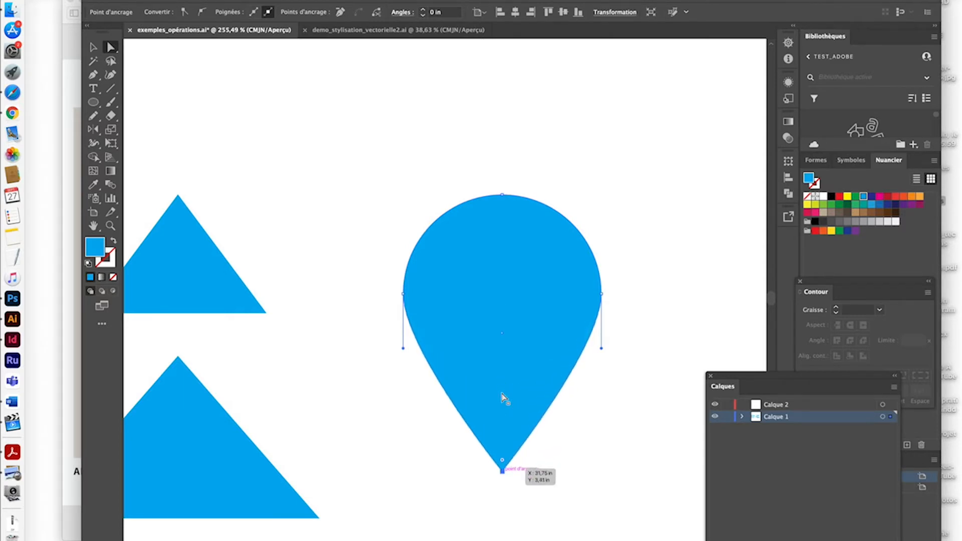
pyautogui.press('super+minus')
pyautogui.press('super+minus')
pyautogui.press('super+minus')
pyautogui.press('super+minus')
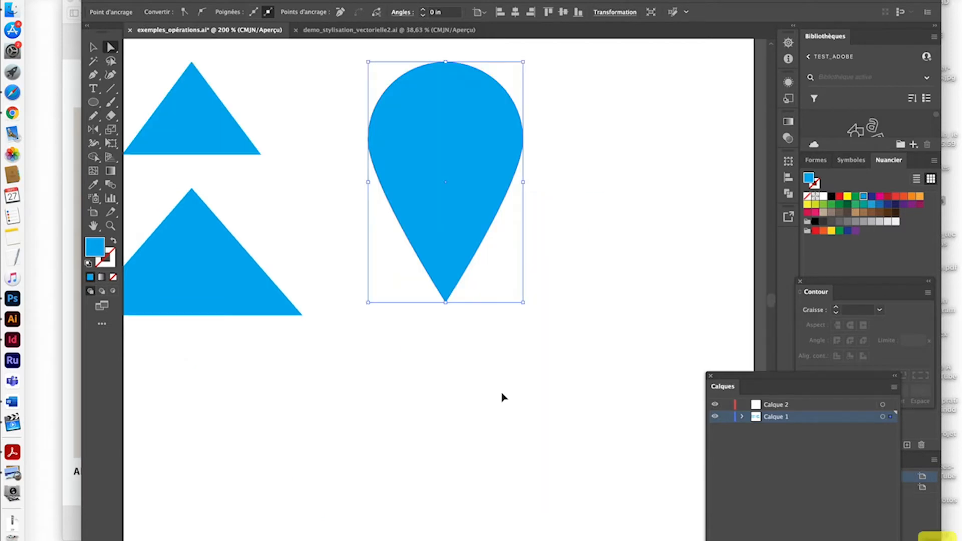
pyautogui.click(504, 397)
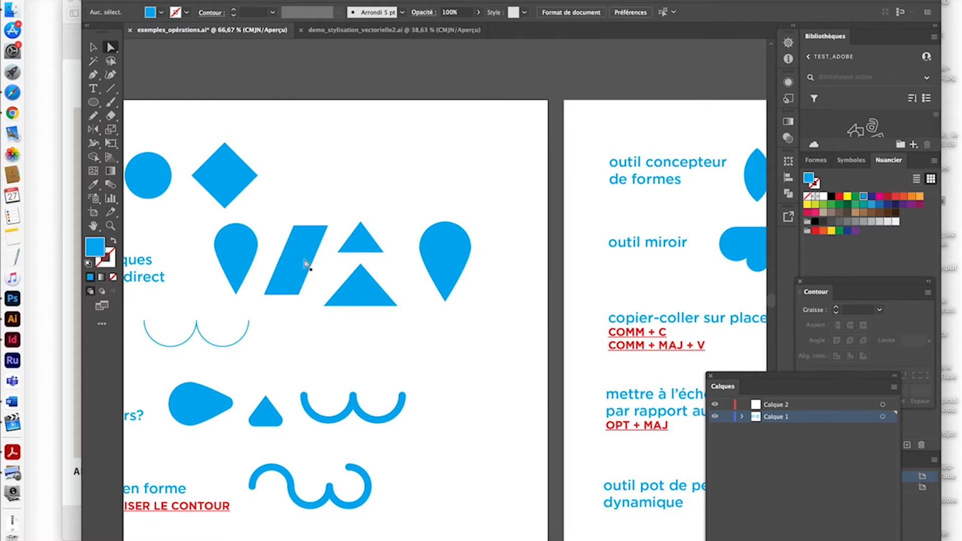
# Draw a tall, narrow solid blue rectangle above the new teardrop at the far end of the shapes row.
pyautogui.hscroll(-5, 309, 271)
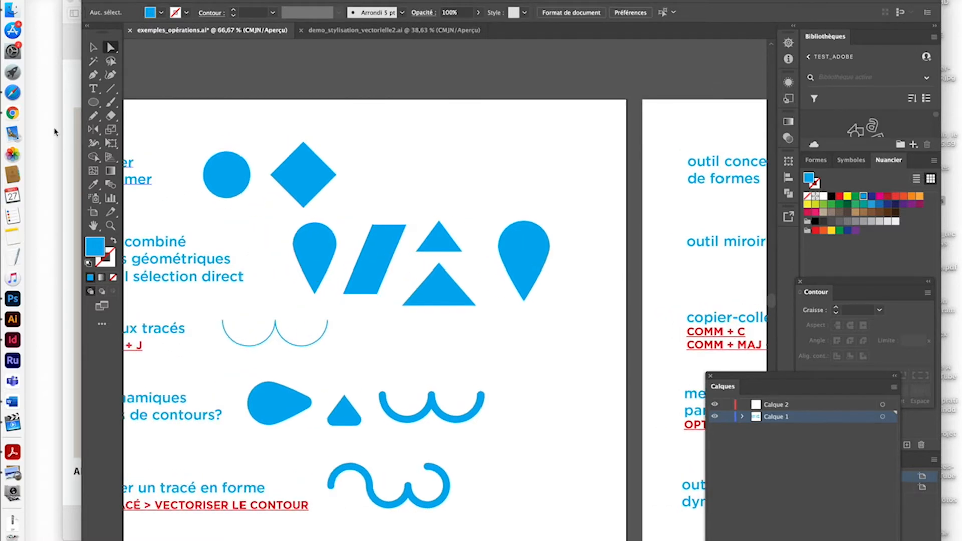
pyautogui.click(93, 101)
pyautogui.click(143, 103)
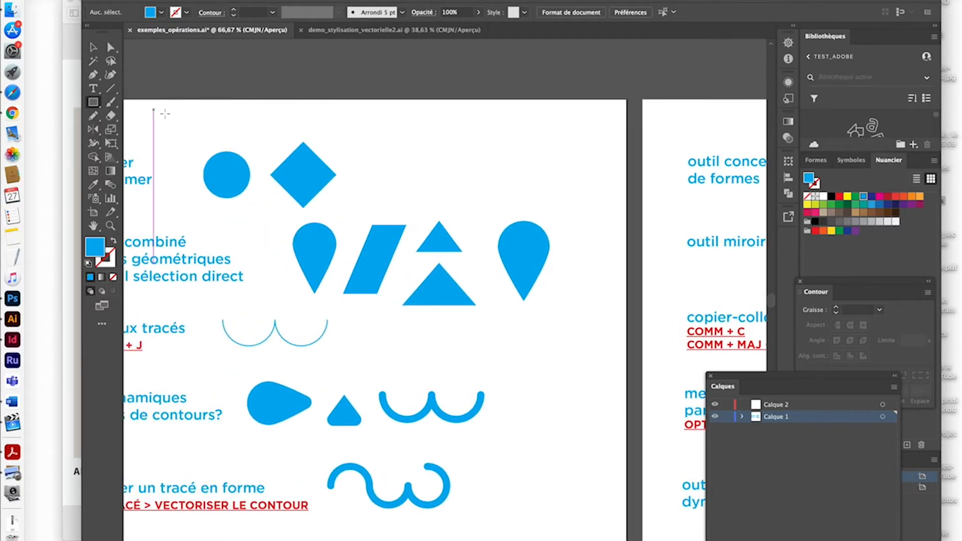
pyautogui.moveTo(506, 151)
pyautogui.mouseDown()
pyautogui.moveTo(565, 198)
pyautogui.moveTo(535, 209)
pyautogui.mouseUp()
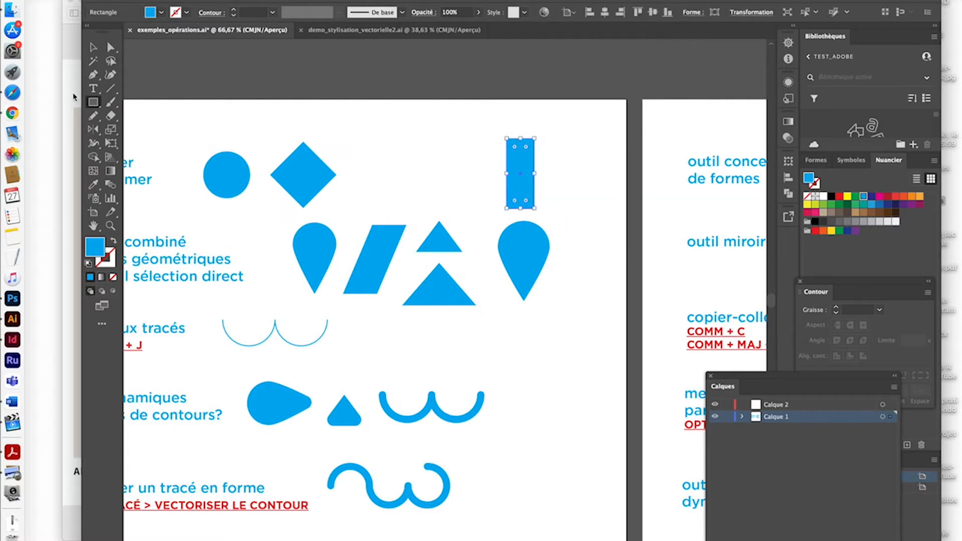
# Shift the rectangle's two top anchor points horizontally to the right to slant it into a parallelogram, and deselect it.
pyautogui.click(111, 47)
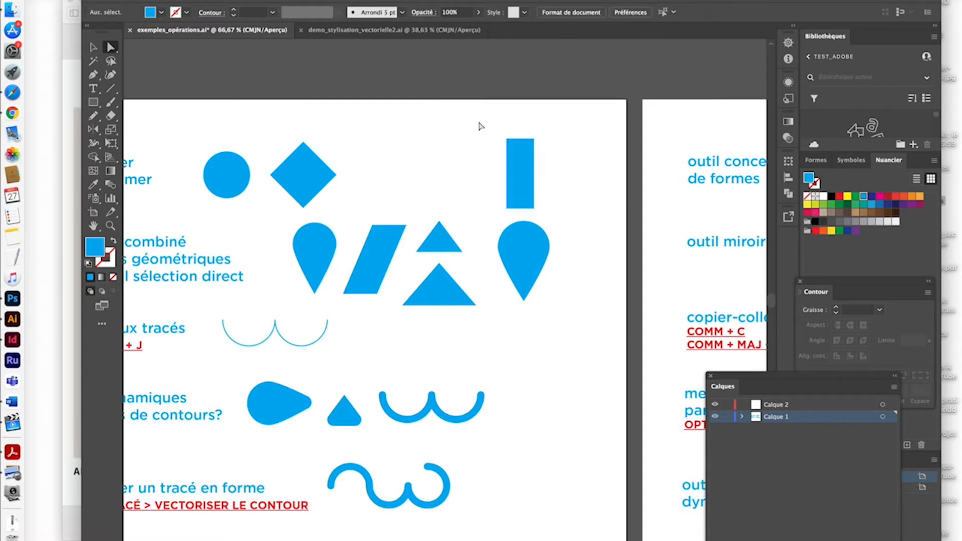
pyautogui.moveTo(501, 131); pyautogui.dragTo(570, 158)
pyautogui.press('Right')
pyautogui.press('Right')
pyautogui.press('Right')
pyautogui.press('Right')
pyautogui.press('Right')
pyautogui.press('Right')
pyautogui.press('Right')
pyautogui.press('Right')
pyautogui.press('Right')
pyautogui.press('Right')
pyautogui.press('Right')
pyautogui.press('Right')
pyautogui.press('Right')
pyautogui.press('Right')
pyautogui.press('Right')
pyautogui.press('Right')
pyautogui.press('Right')
pyautogui.press('Right')
pyautogui.press('Right')
pyautogui.press('Right')
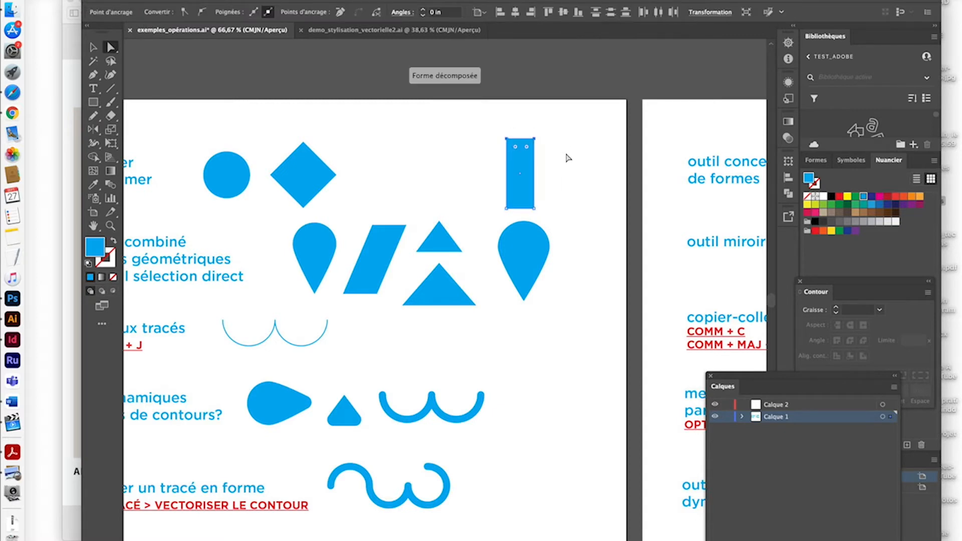
pyautogui.press('Right')
pyautogui.press('Right')
pyautogui.press('Right')
pyautogui.press('Right')
pyautogui.press('Right')
pyautogui.press('Right')
pyautogui.press('Right')
pyautogui.press('Right')
pyautogui.press('Right')
pyautogui.press('Right')
pyautogui.press('Right')
pyautogui.press('Right')
pyautogui.press('Right')
pyautogui.press('Right')
pyautogui.press('Right')
pyautogui.press('Right')
pyautogui.press('Right')
pyautogui.press('Right')
pyautogui.press('Right')
pyautogui.press('Right')
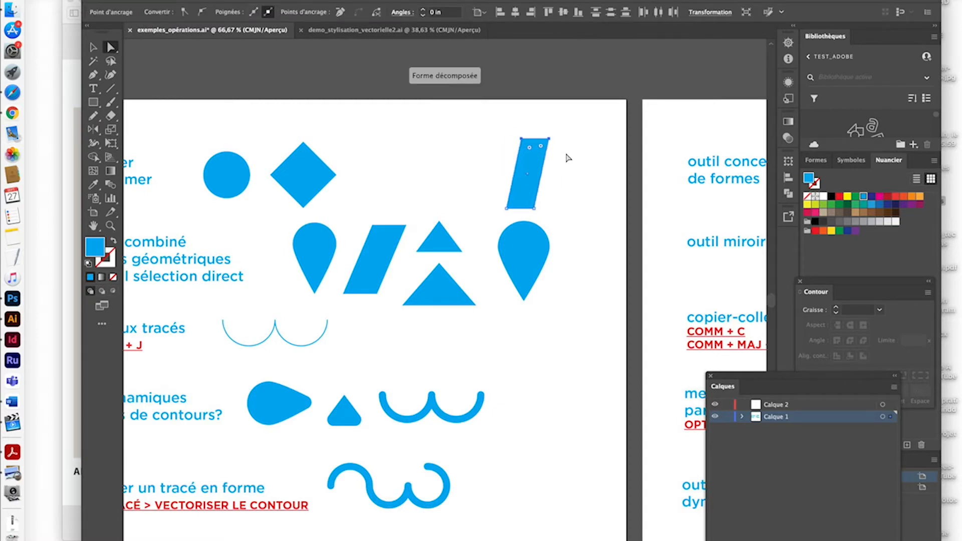
pyautogui.press('Right')
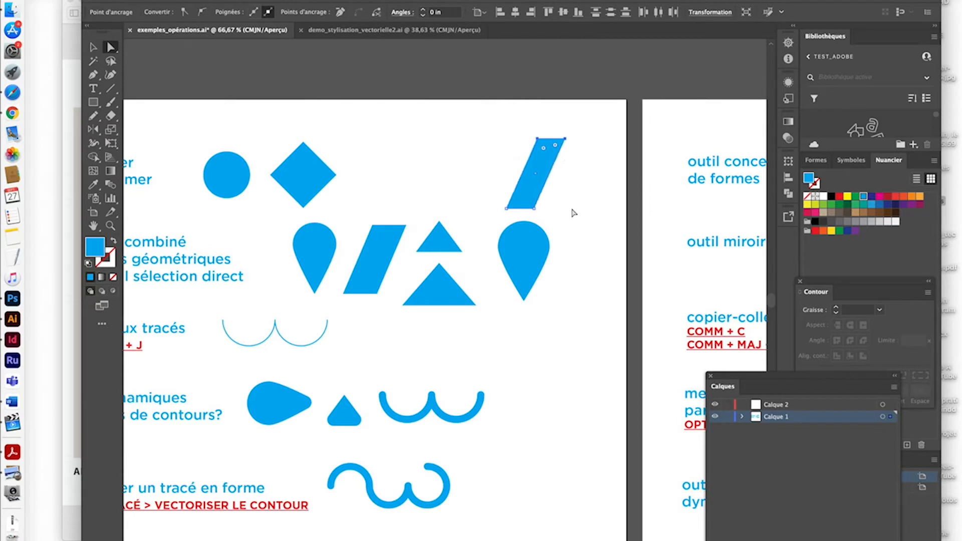
pyautogui.click(574, 215)
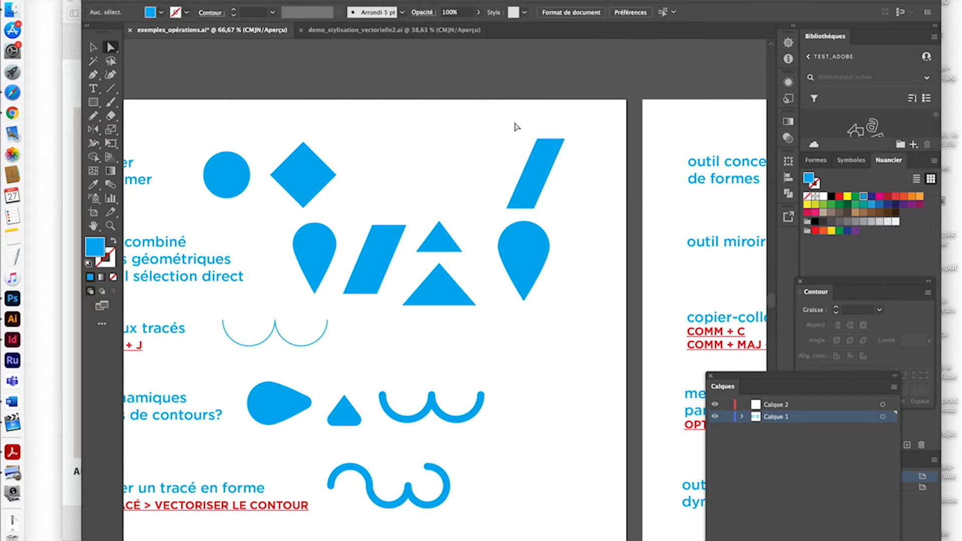
pyautogui.moveTo(514, 122); pyautogui.dragTo(590, 155)
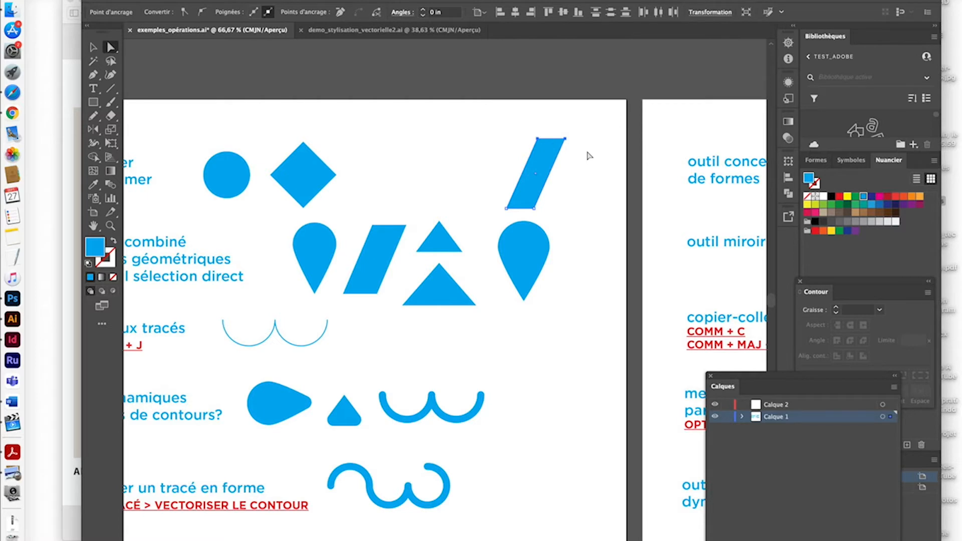
pyautogui.click(590, 156)
# Draw a blue square beside the new parallelogram and delete its upper-right anchor point to leave a right triangle.
pyautogui.click(93, 102)
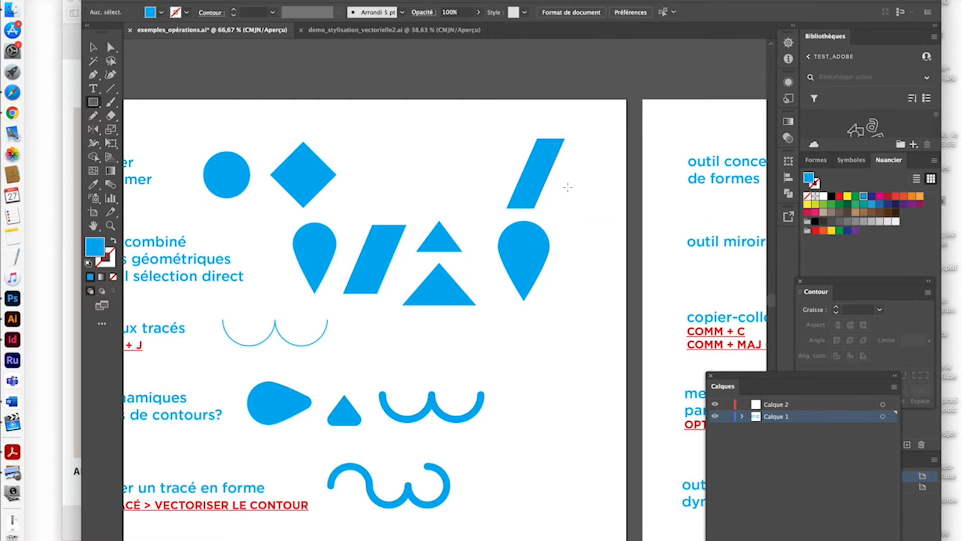
pyautogui.moveTo(568, 187); pyautogui.dragTo(615, 236)
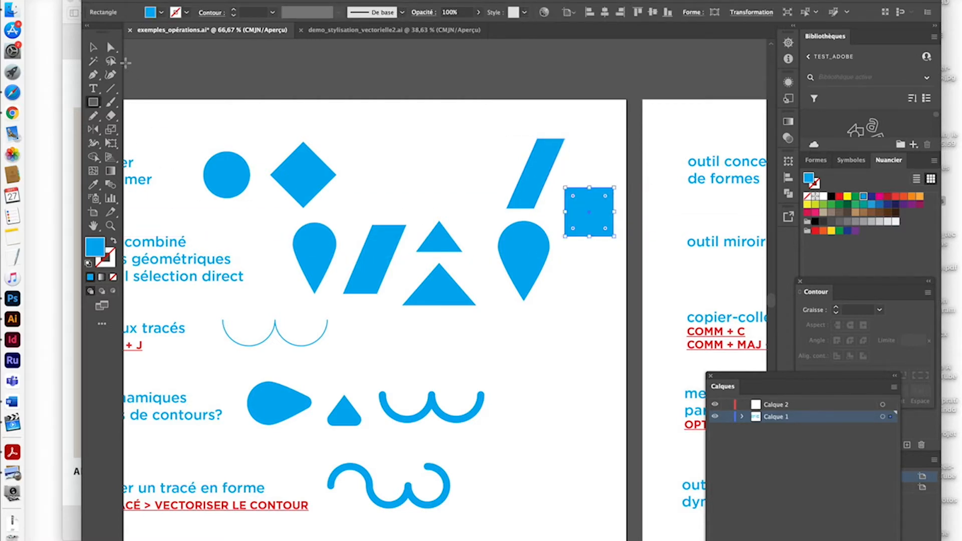
pyautogui.click(111, 47)
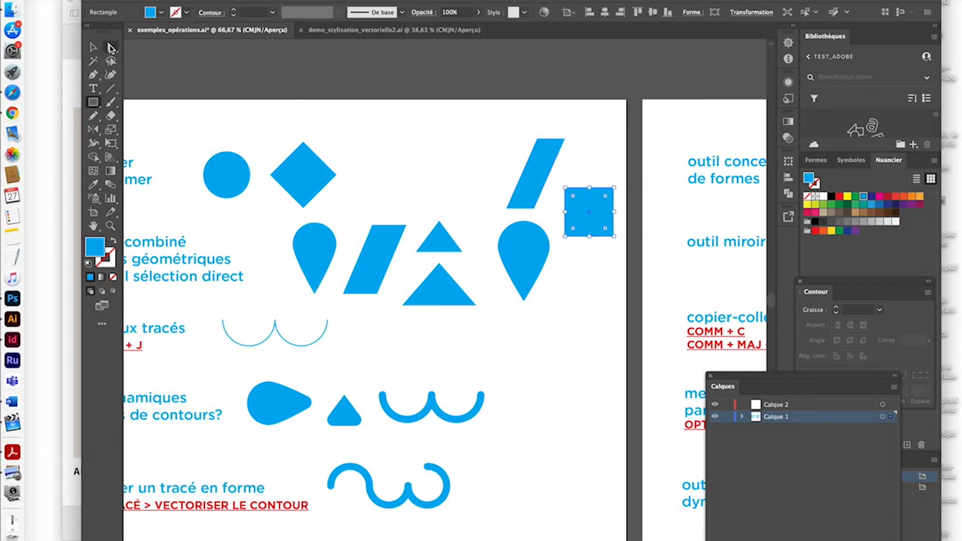
pyautogui.click(614, 188)
pyautogui.press('Delete')
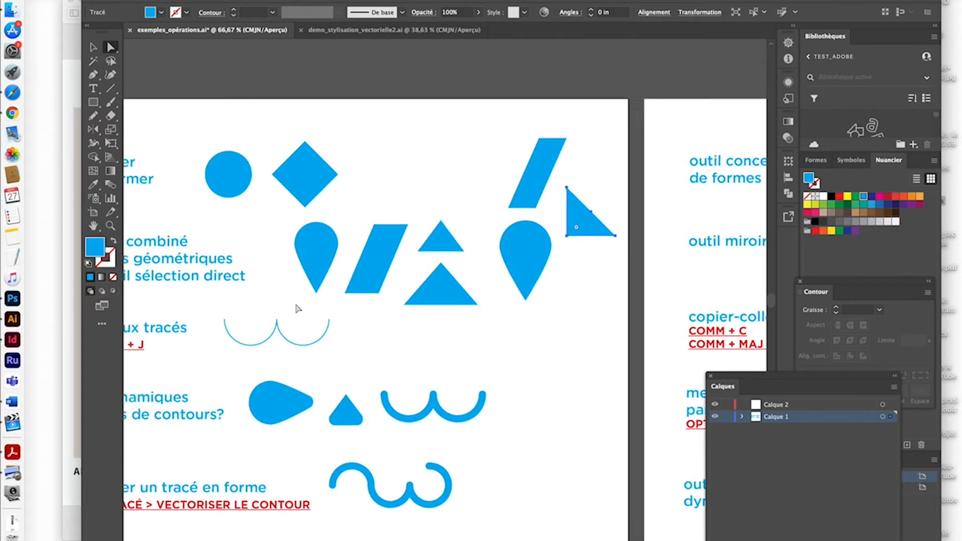
# Highlight the word "combiné" in the text about geometric shapes and the direct selection tool.
pyautogui.hscroll(-5, 294, 311)
pyautogui.click(93, 88)
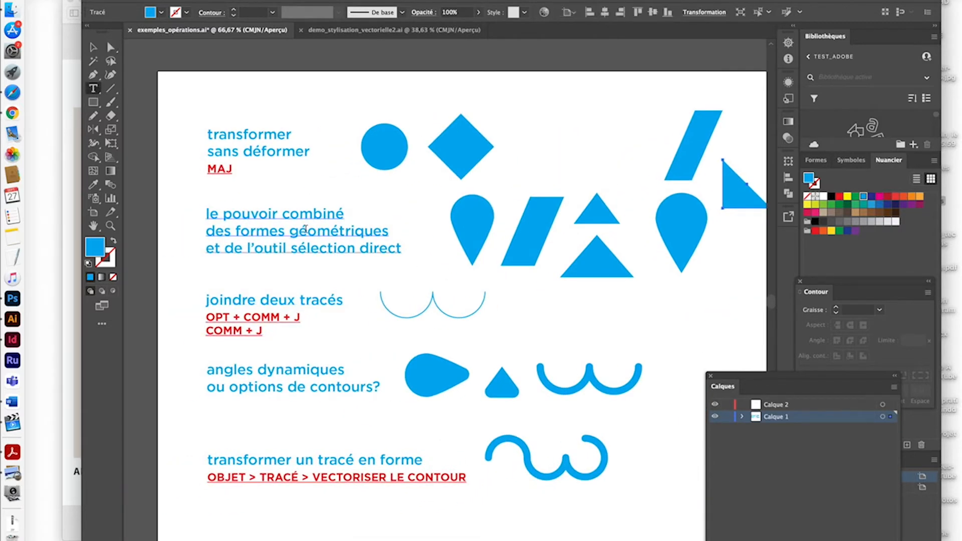
pyautogui.moveTo(344, 214); pyautogui.dragTo(282, 215)
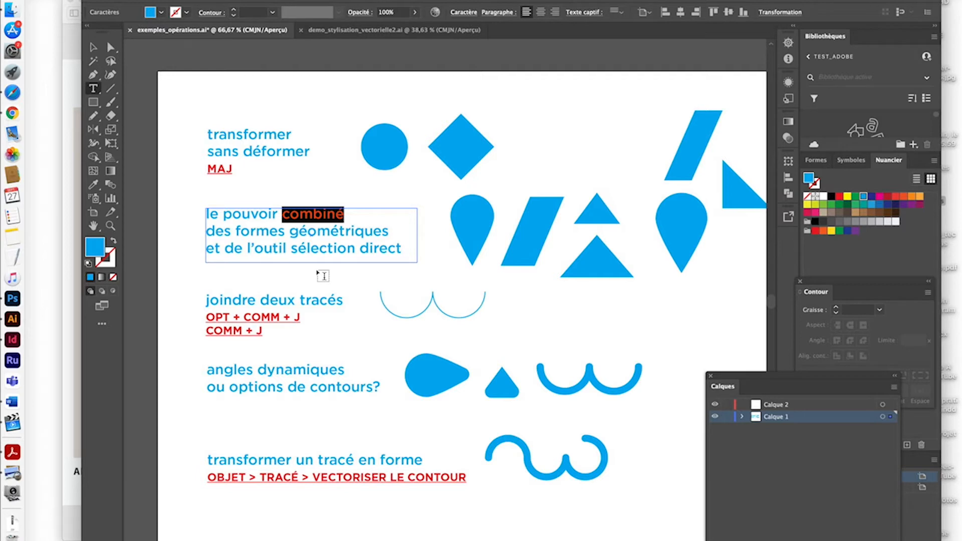
# Delete the practice parallelogram, right triangle and teardrop at the right side of the artboard together.
pyautogui.hscroll(5, 627, 187)
pyautogui.scroll(1, 627, 186)
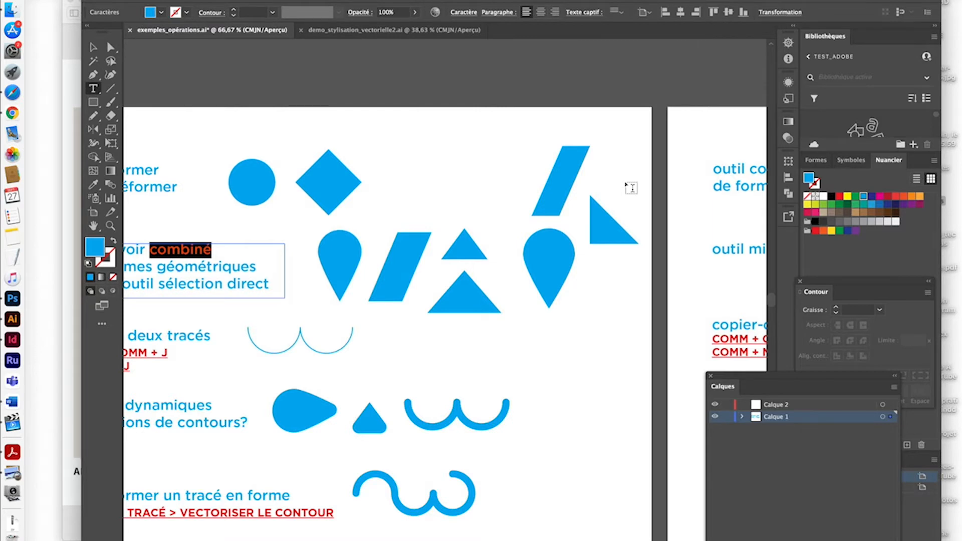
pyautogui.click(94, 47)
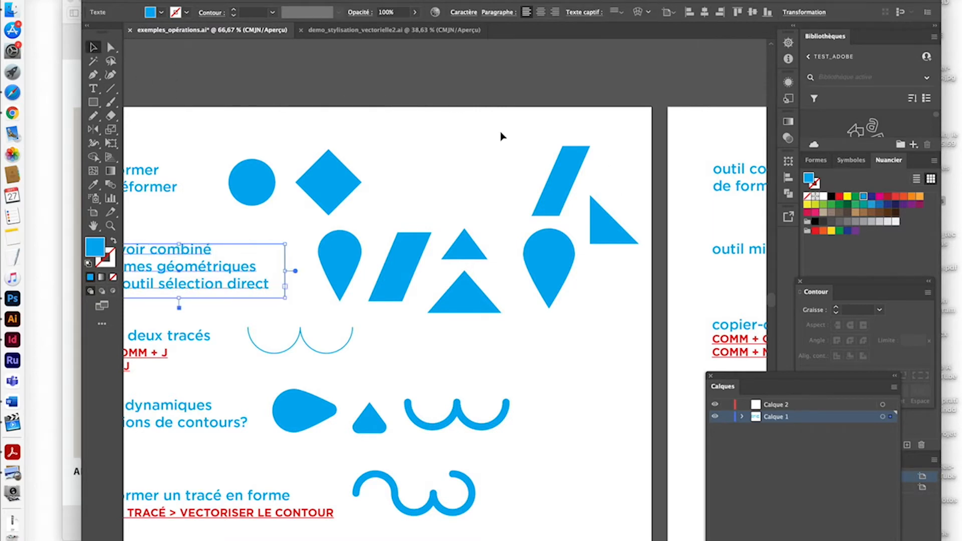
pyautogui.moveTo(519, 147); pyautogui.dragTo(624, 301)
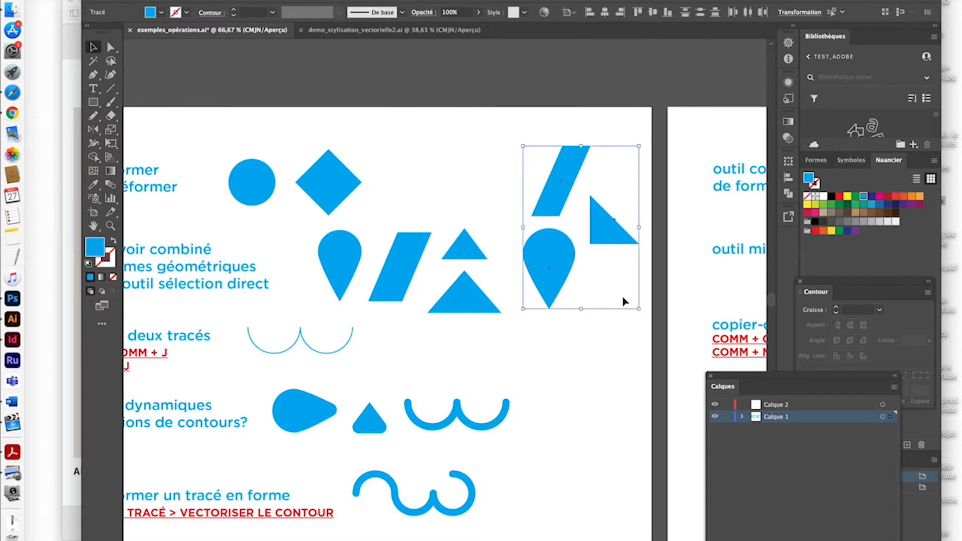
pyautogui.press('Delete')
# Draw a solid blue circle about 0.74 in across beside the double arc in the "joindre deux tracés" row.
pyautogui.hscroll(-5, 404, 300)
pyautogui.scroll(1, 404, 300)
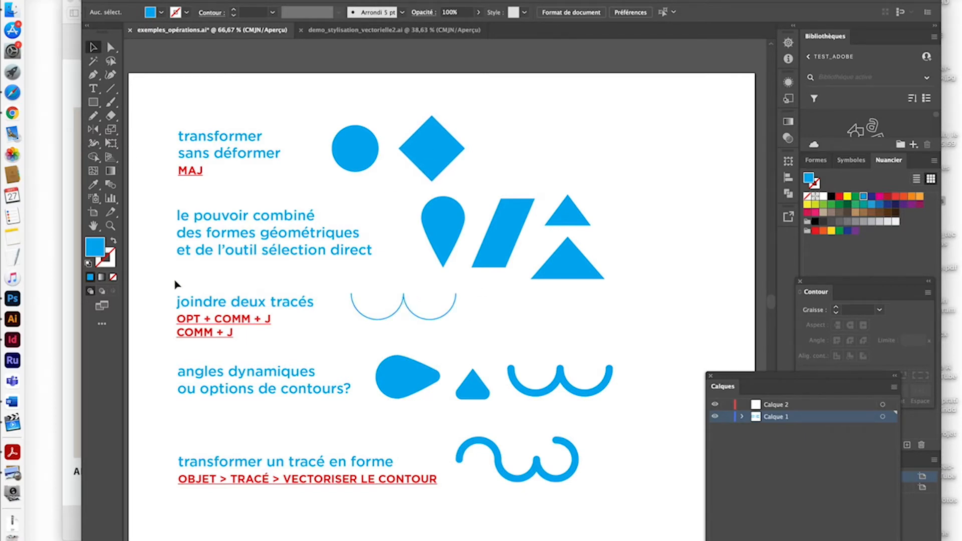
pyautogui.scroll(5, 457, 401)
pyautogui.hscroll(-5, 457, 403)
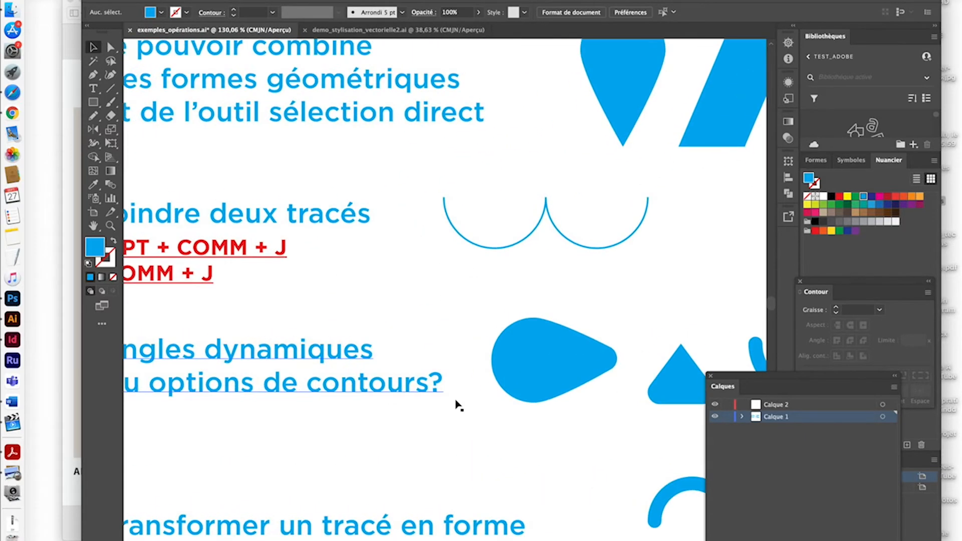
pyautogui.hscroll(-2, 458, 403)
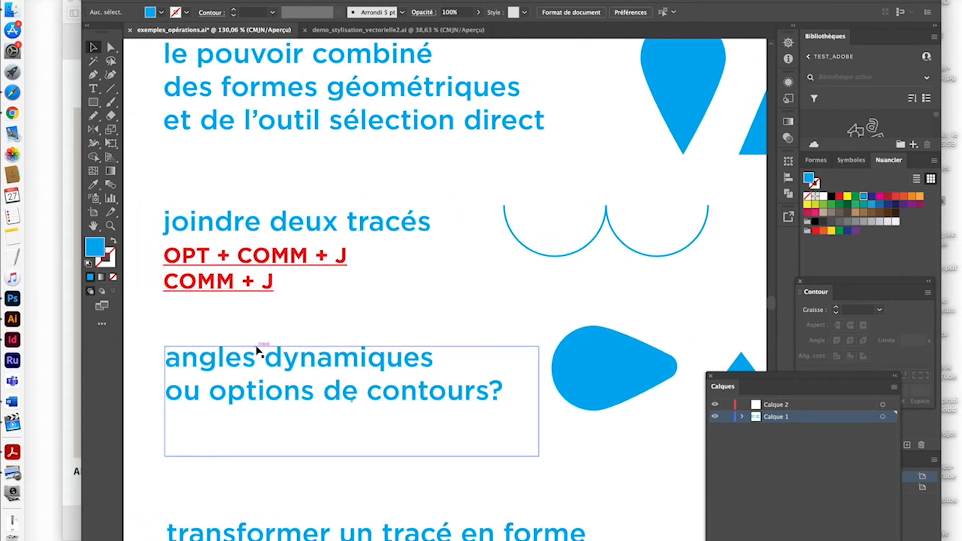
pyautogui.moveTo(93, 102); pyautogui.dragTo(146, 130)
pyautogui.hscroll(10, 446, 208)
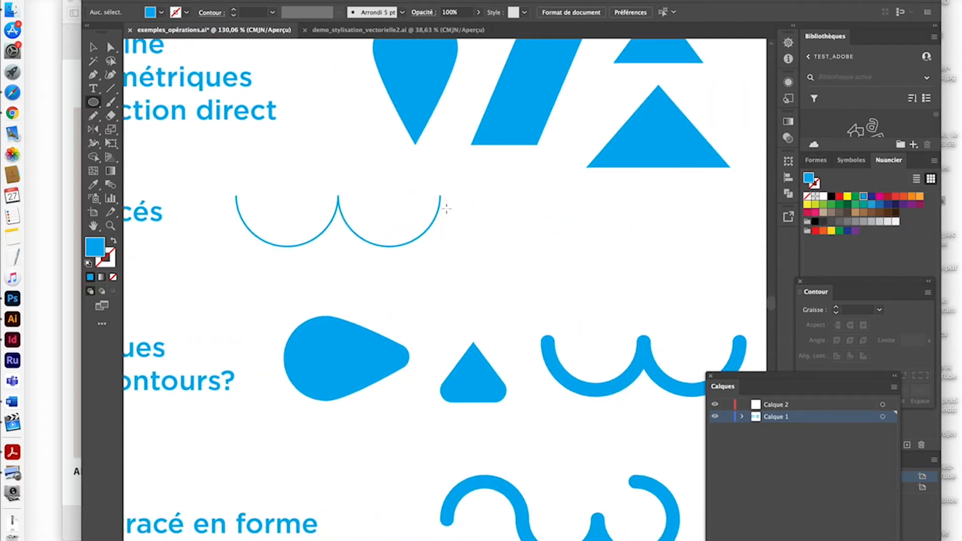
pyautogui.moveTo(424, 199); pyautogui.dragTo(495, 283)
pyautogui.press('v')
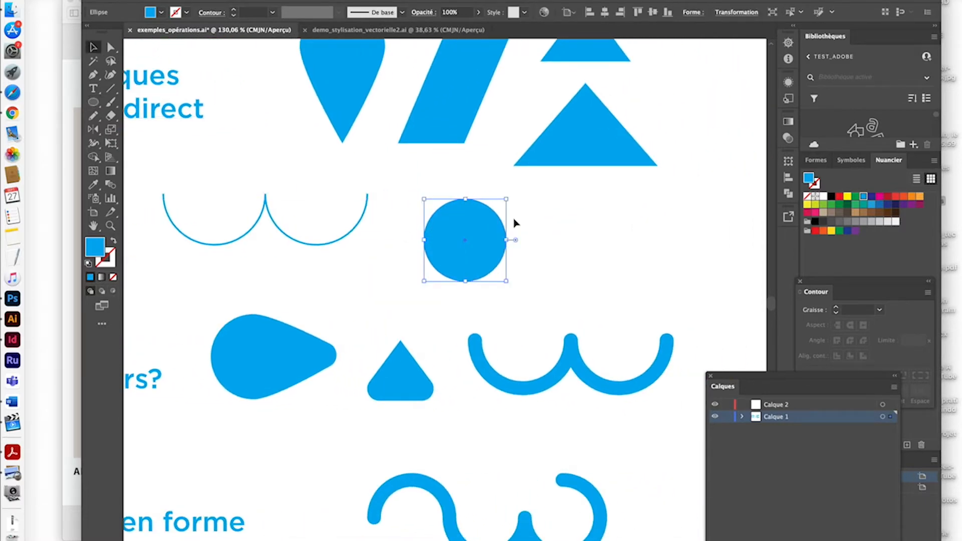
# Duplicate the new circle horizontally to its right and select both circles.
pyautogui.click(577, 266)
pyautogui.moveTo(494, 246); pyautogui.dragTo(575, 257)
pyautogui.moveTo(652, 224); pyautogui.dragTo(468, 275)
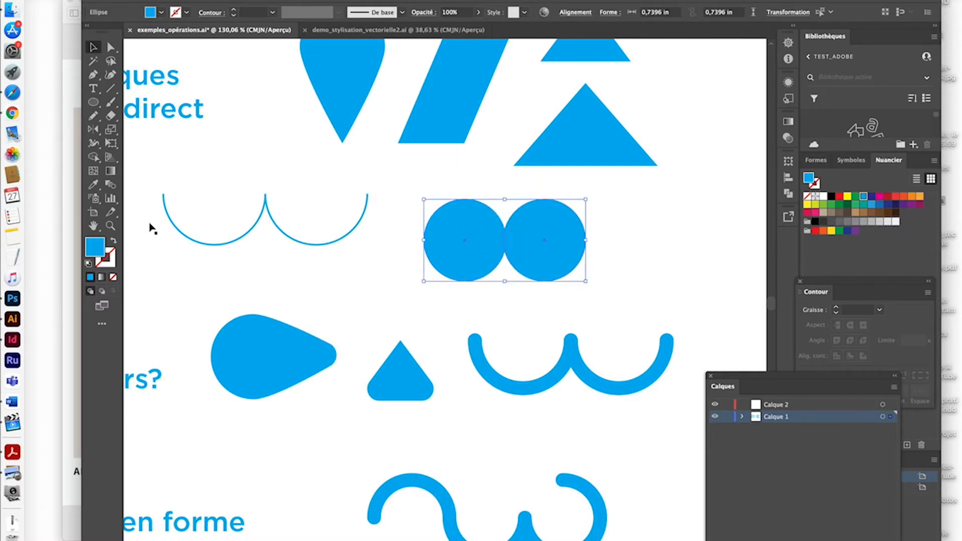
# Swap fill and stroke to give both circles only a blue 1 pt outline, and align the right circle edge to edge with the left one.
pyautogui.click(113, 241)
pyautogui.click(682, 282)
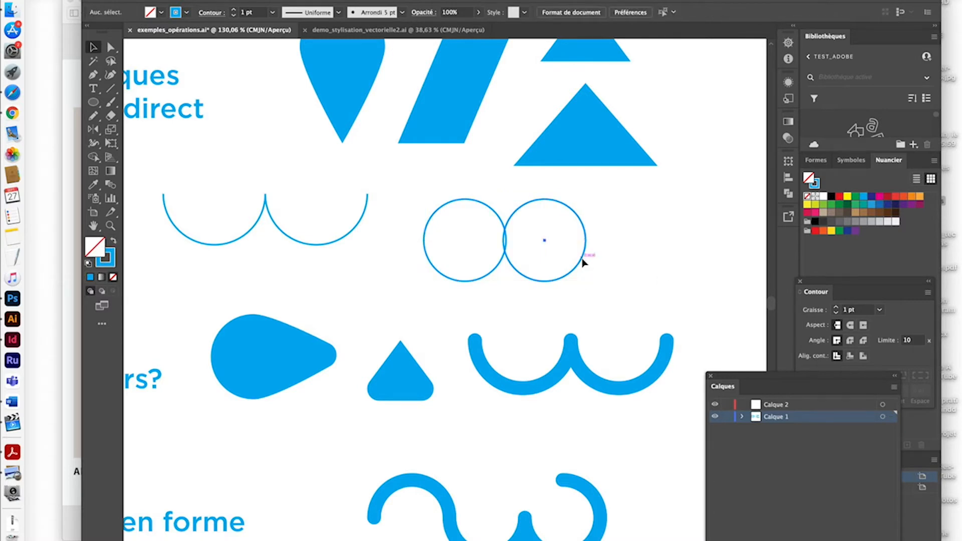
pyautogui.click(583, 261)
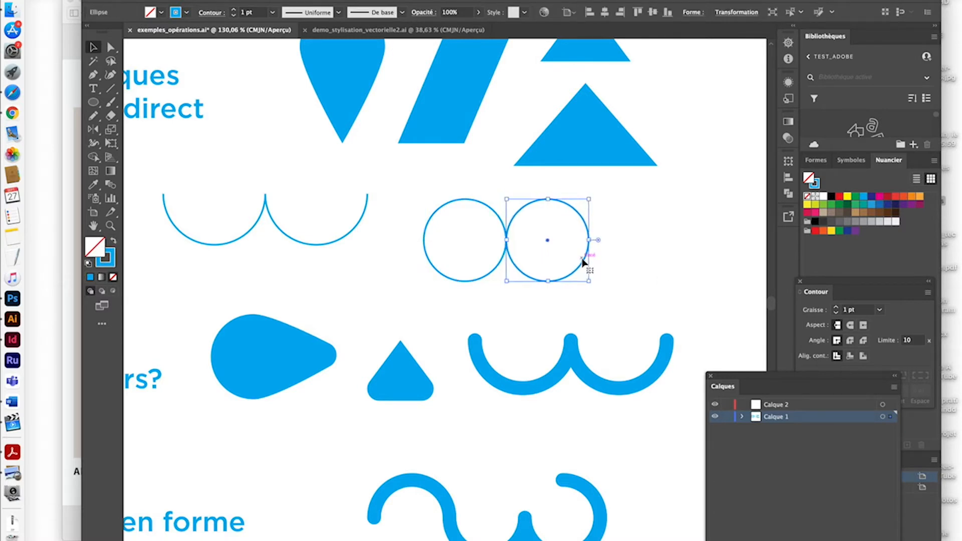
pyautogui.click(635, 256)
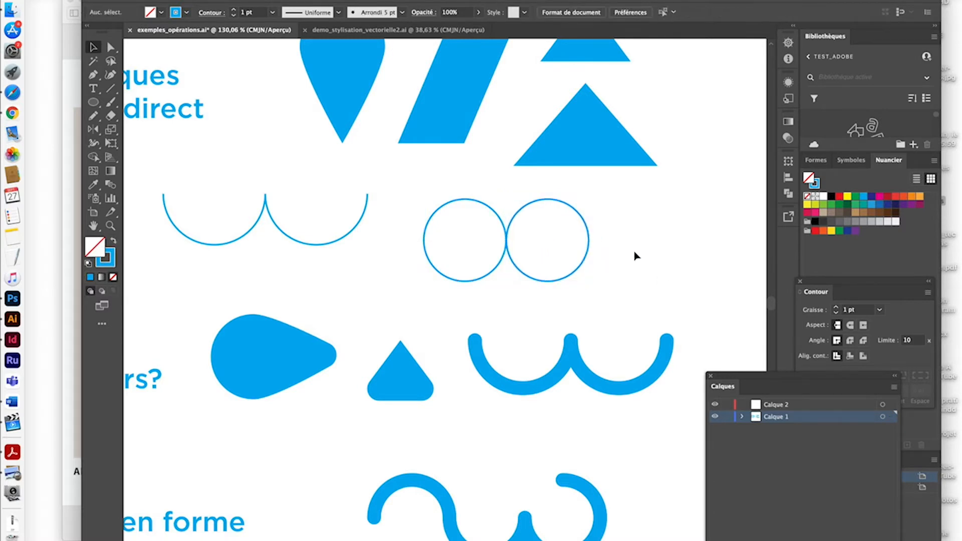
# Delete the upper-right arc segment of the left circle and the upper-left arc segment of the right circle.
pyautogui.click(500, 216)
pyautogui.press('a')
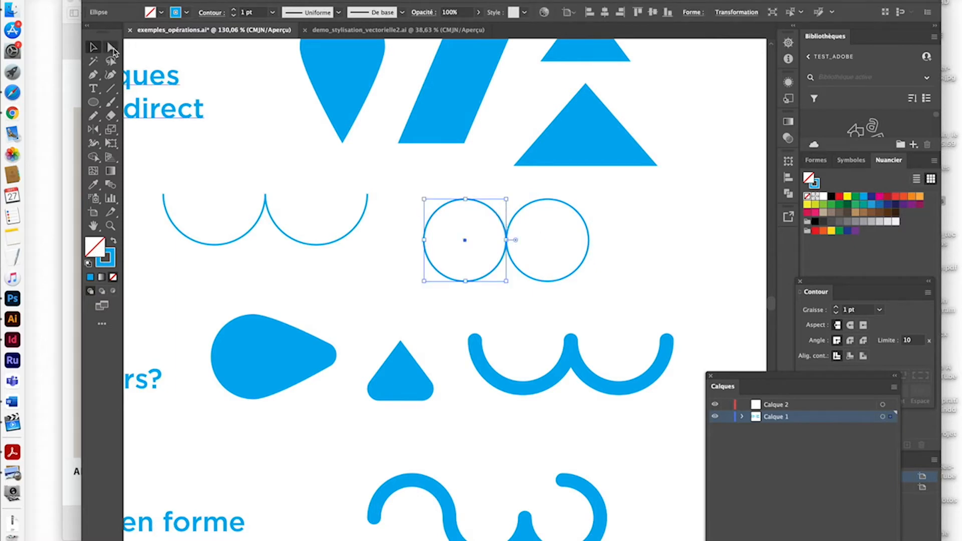
pyautogui.click(670, 264)
pyautogui.click(495, 214)
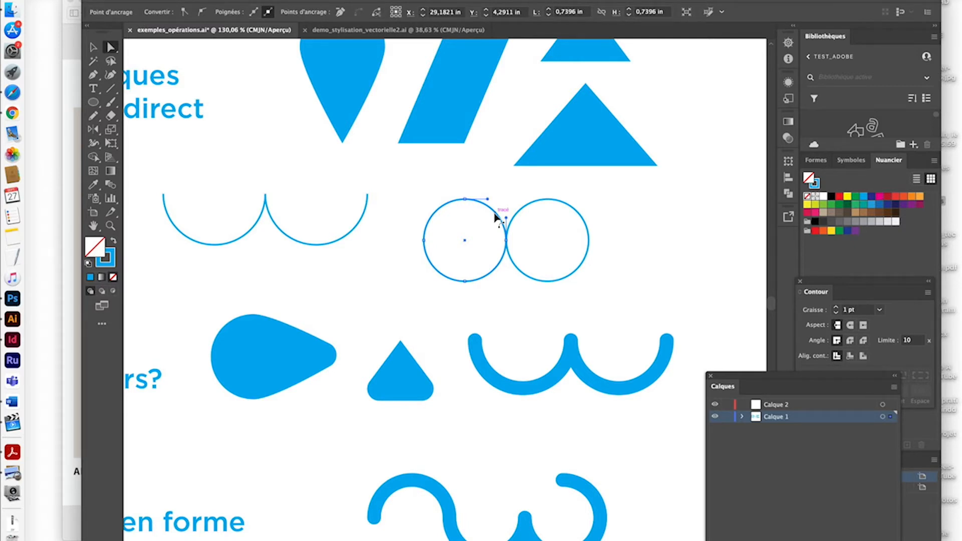
pyautogui.click(498, 216)
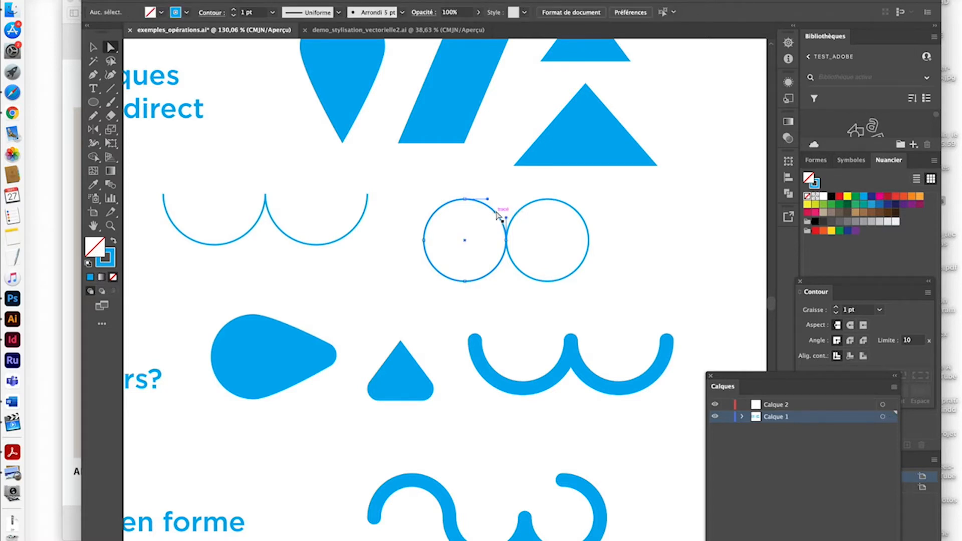
pyautogui.click(498, 215)
pyautogui.press('Delete')
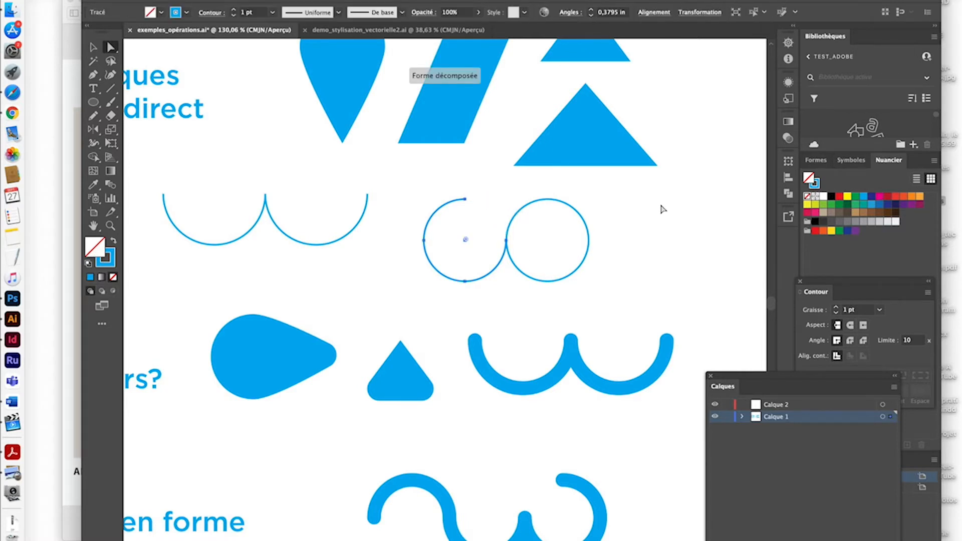
pyautogui.click(519, 217)
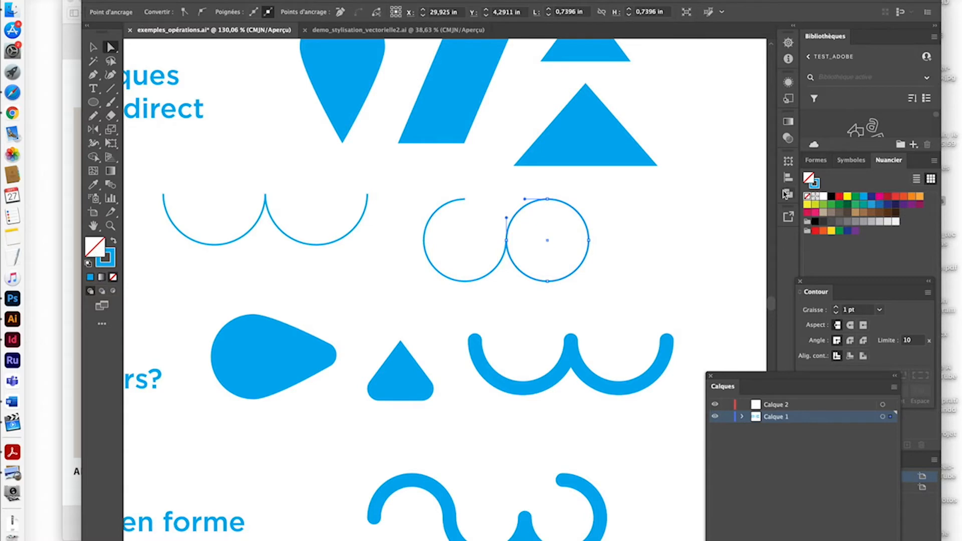
pyautogui.press('Delete')
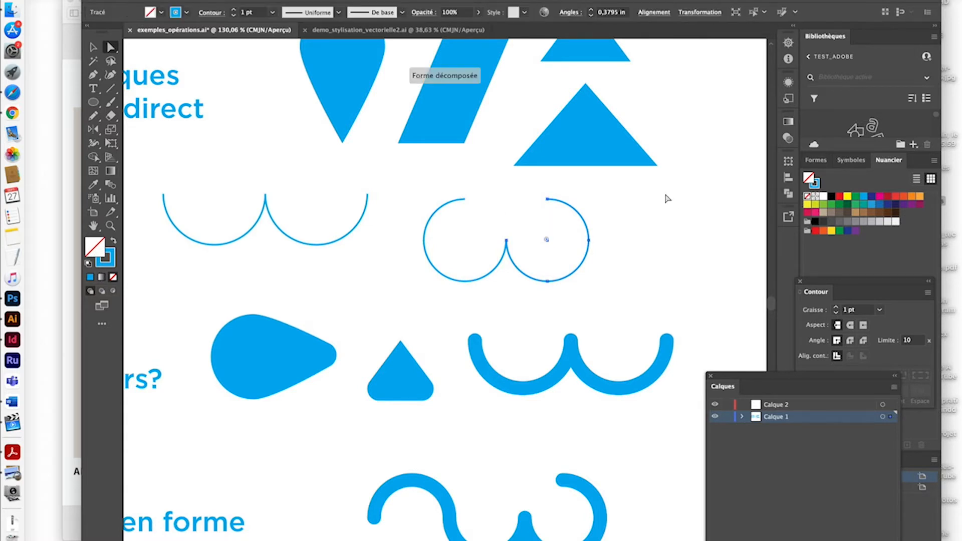
# Average the two overlapping endpoints where the circle arcs meet along both axes and join them into a single path.
pyautogui.click(93, 47)
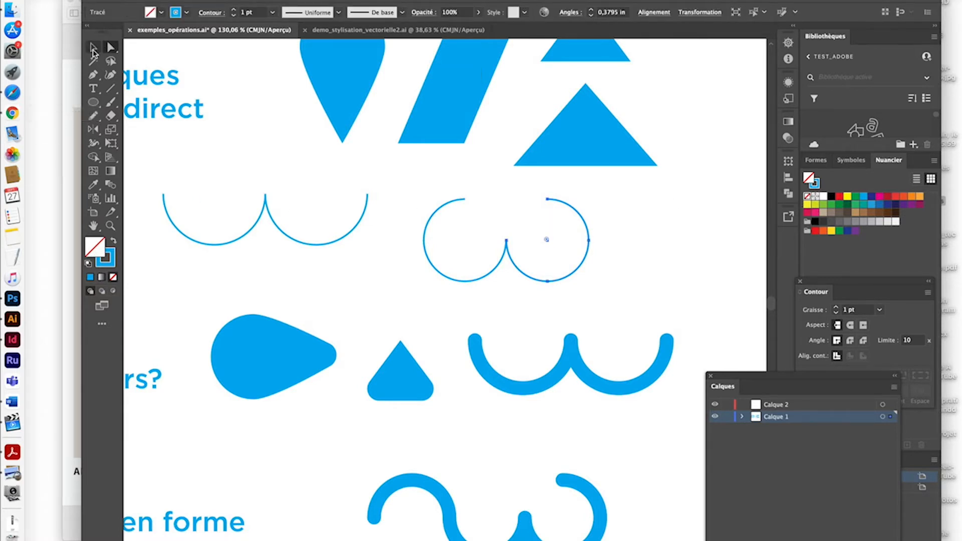
pyautogui.click(110, 225)
pyautogui.click(530, 248)
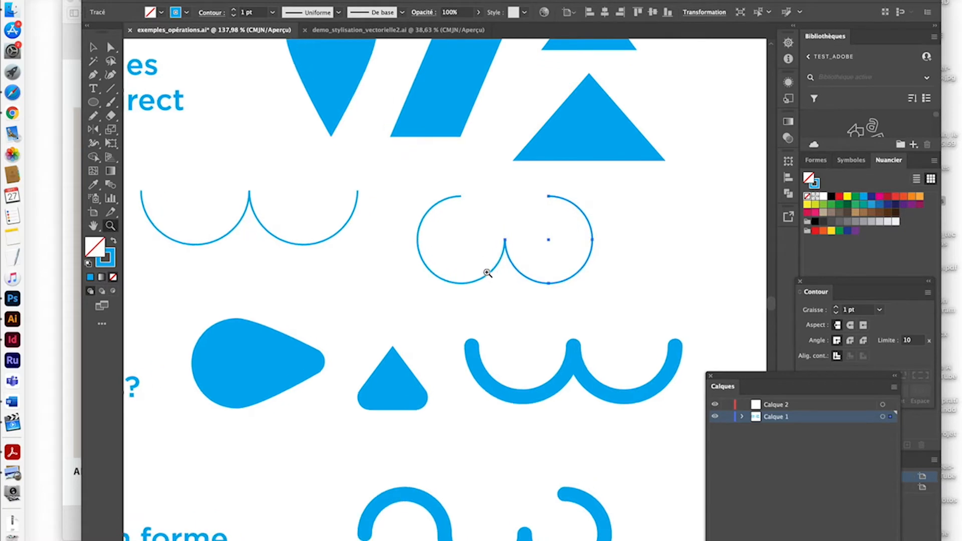
pyautogui.click(505, 255)
pyautogui.click(504, 256)
pyautogui.click(350, 385)
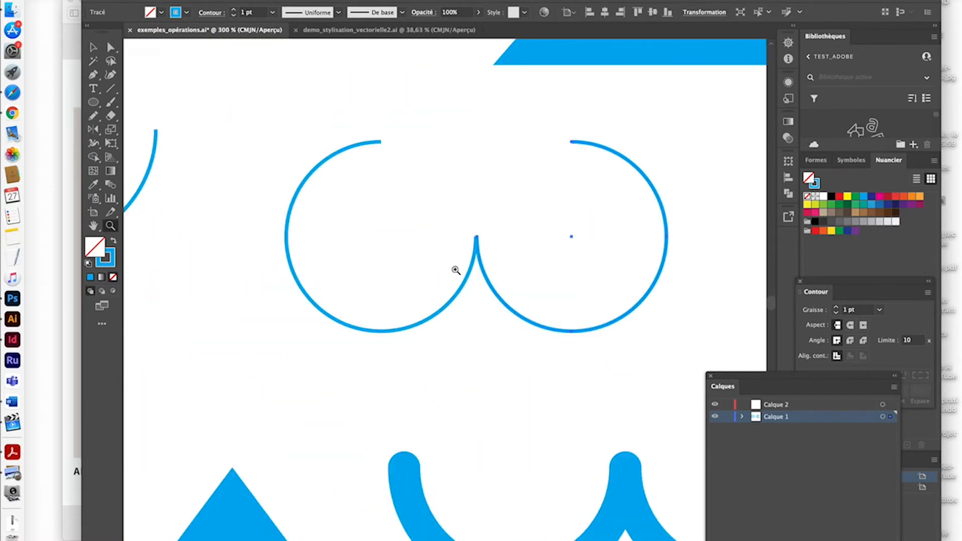
pyautogui.click(456, 268)
pyautogui.click(465, 262)
pyautogui.click(458, 341)
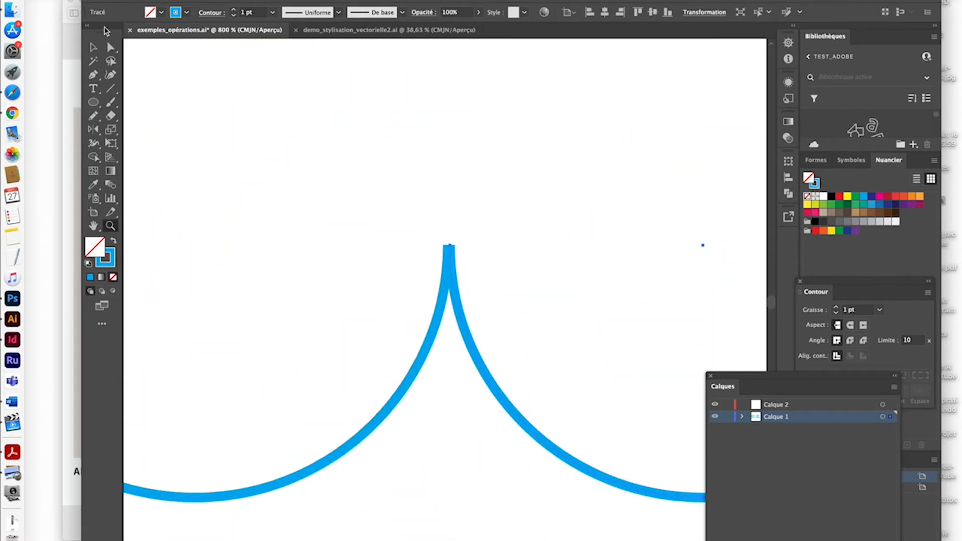
pyautogui.press('a')
pyautogui.moveTo(404, 199); pyautogui.dragTo(497, 303)
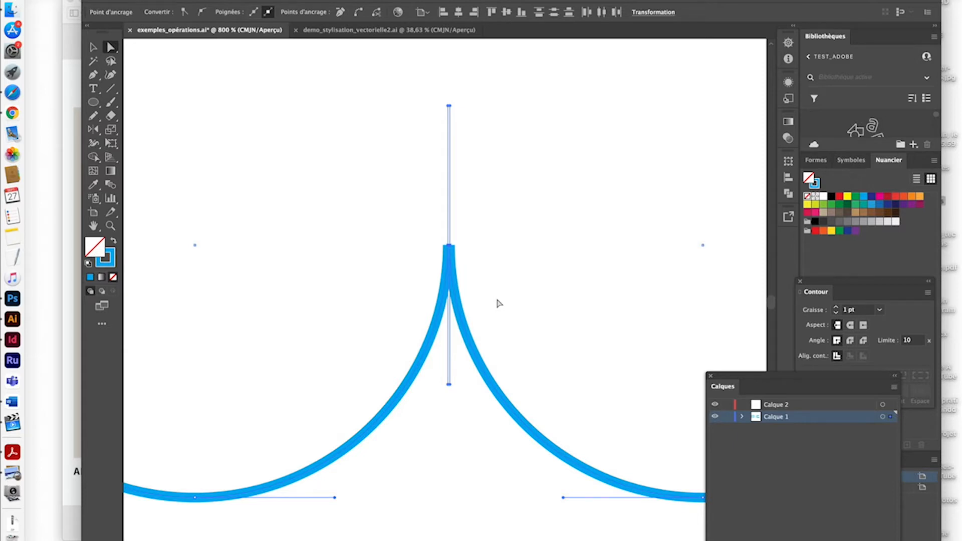
pyautogui.click(498, 302)
pyautogui.press('super+alt+j')
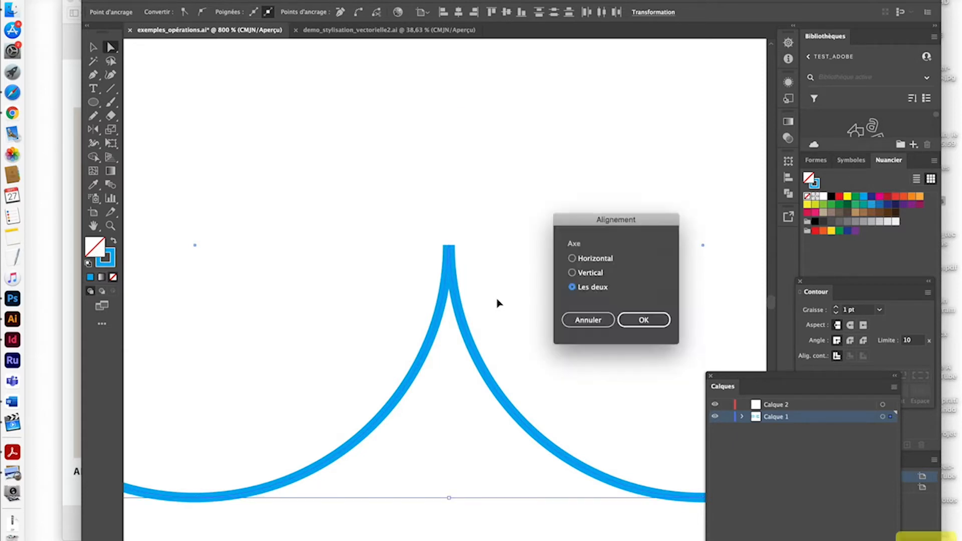
pyautogui.click(645, 321)
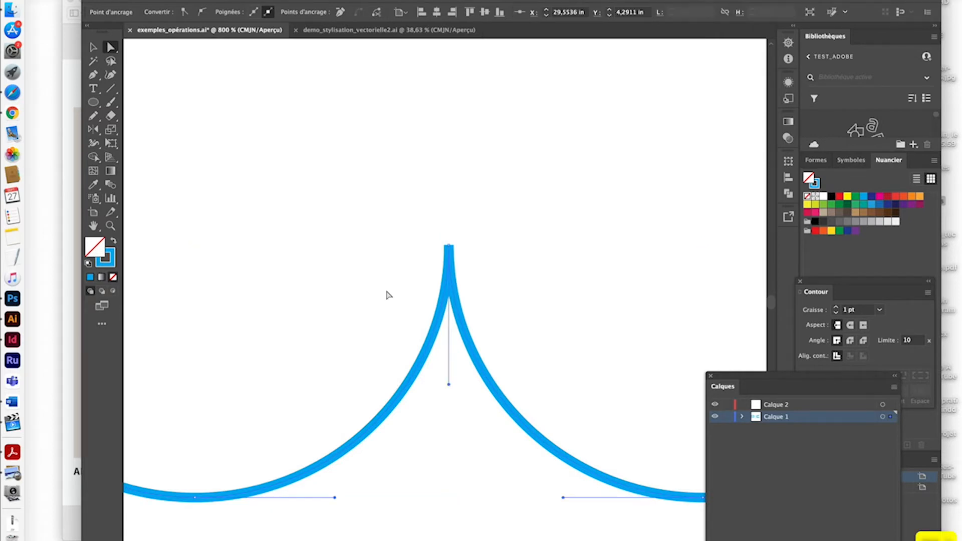
# Set the stroke weight of the joined double-arc path to 10 pt.
pyautogui.press('super+minus')
pyautogui.press('super+minus')
pyautogui.press('super+minus')
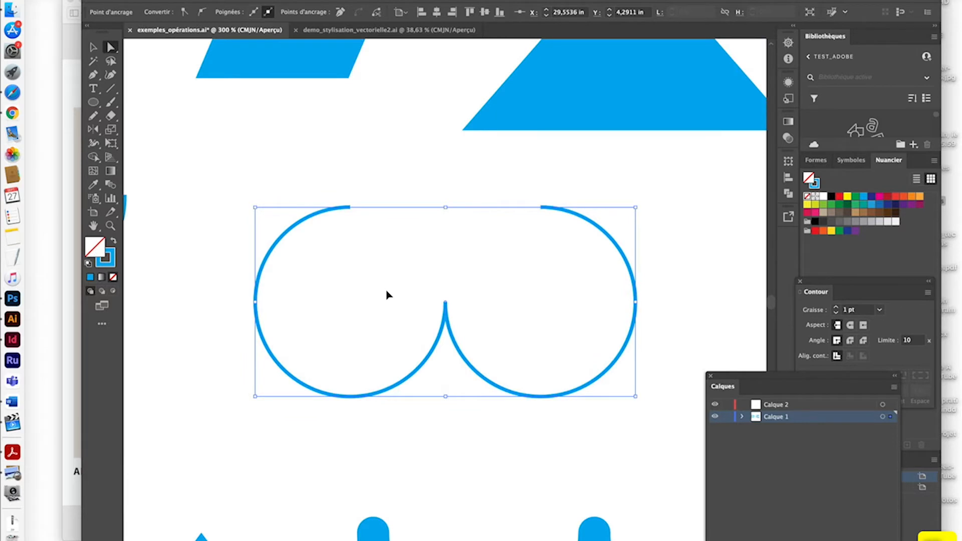
pyautogui.press('super+minus')
pyautogui.press('super+minus')
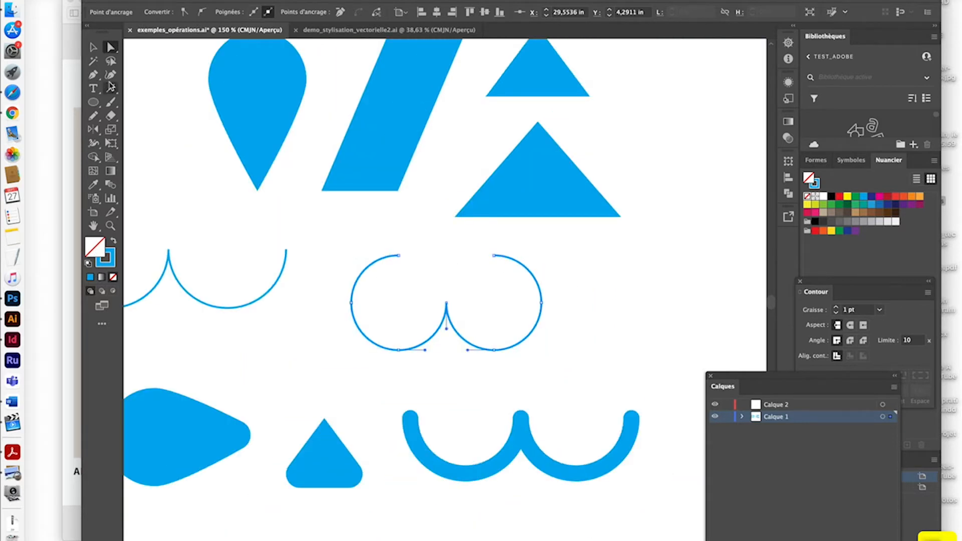
pyautogui.click(93, 46)
pyautogui.click(646, 280)
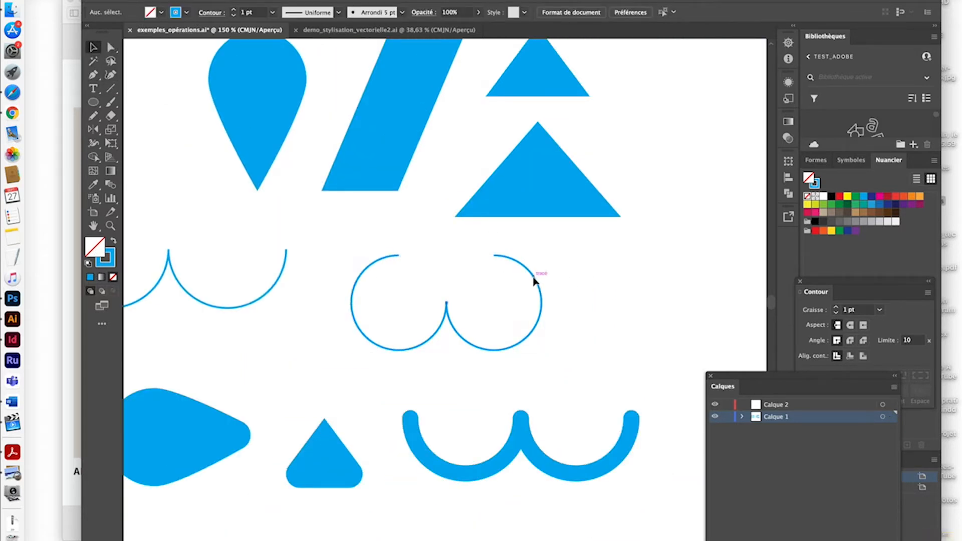
pyautogui.click(534, 281)
pyautogui.click(272, 12)
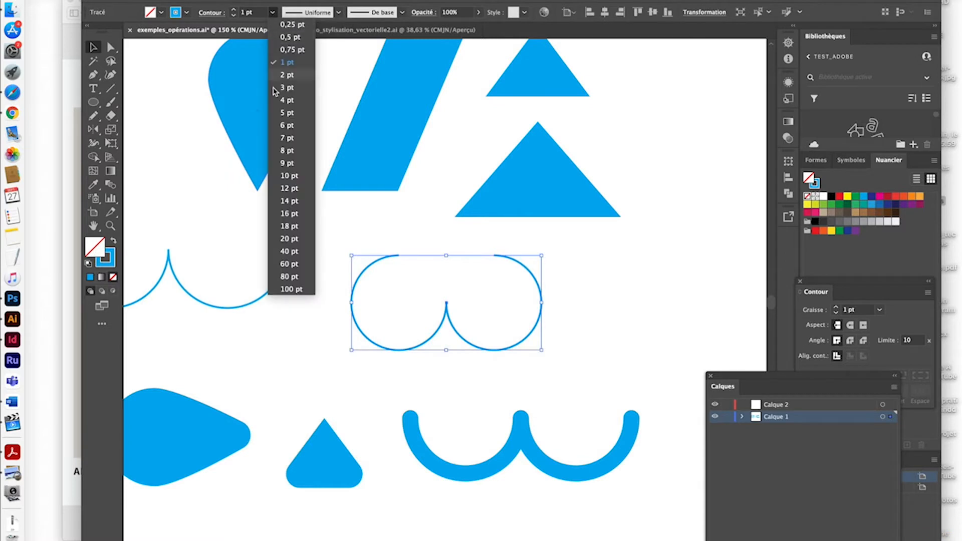
pyautogui.click(286, 175)
pyautogui.click(634, 321)
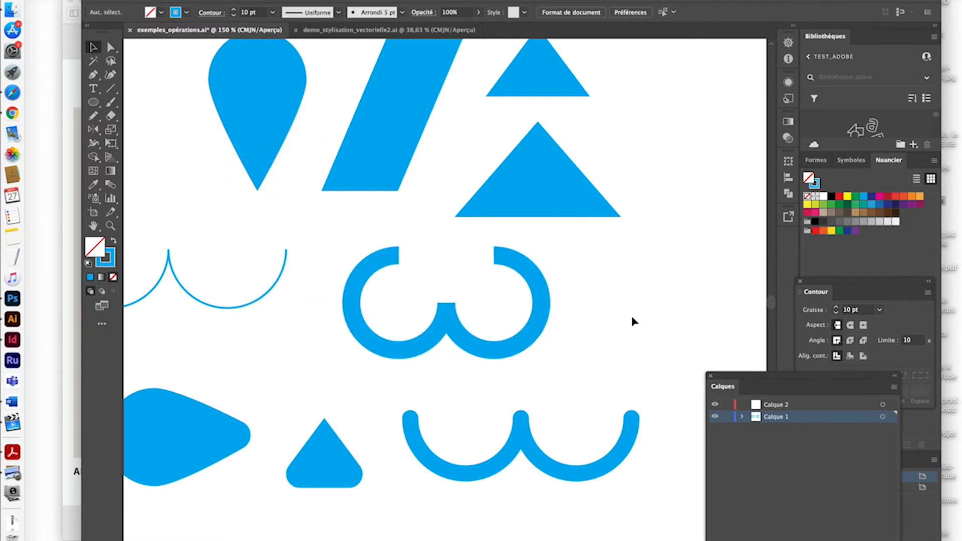
# Delete the 10 pt joined path beside the thin double arc in the "joindre deux tracés" row.
pyautogui.scroll(-3, 522, 358)
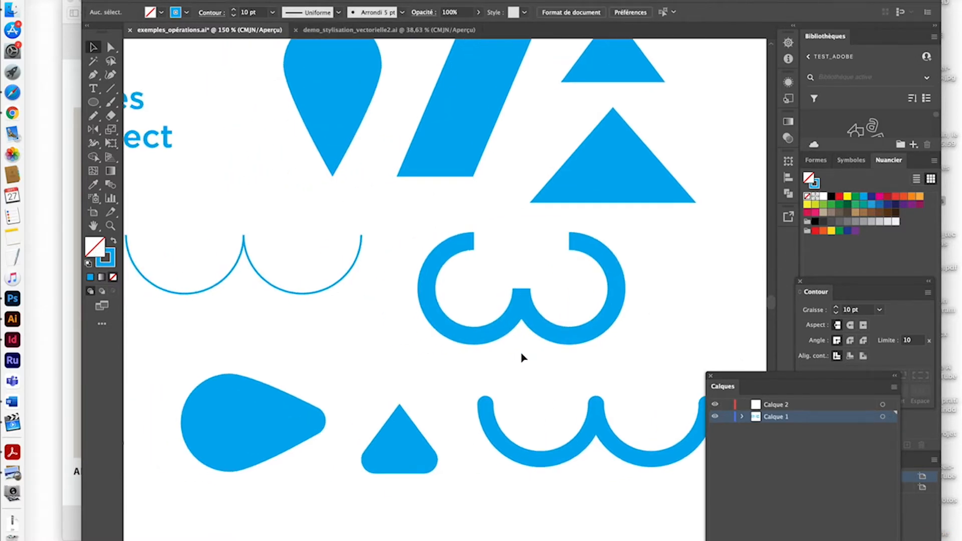
pyautogui.scroll(-1, 521, 358)
pyautogui.hscroll(-3, 522, 357)
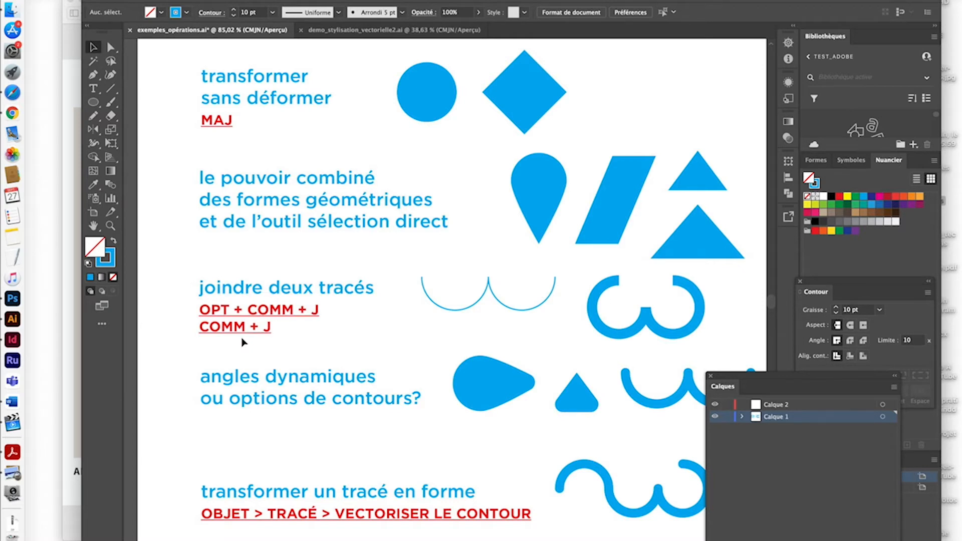
pyautogui.scroll(-1, 243, 342)
pyautogui.hscroll(1, 242, 342)
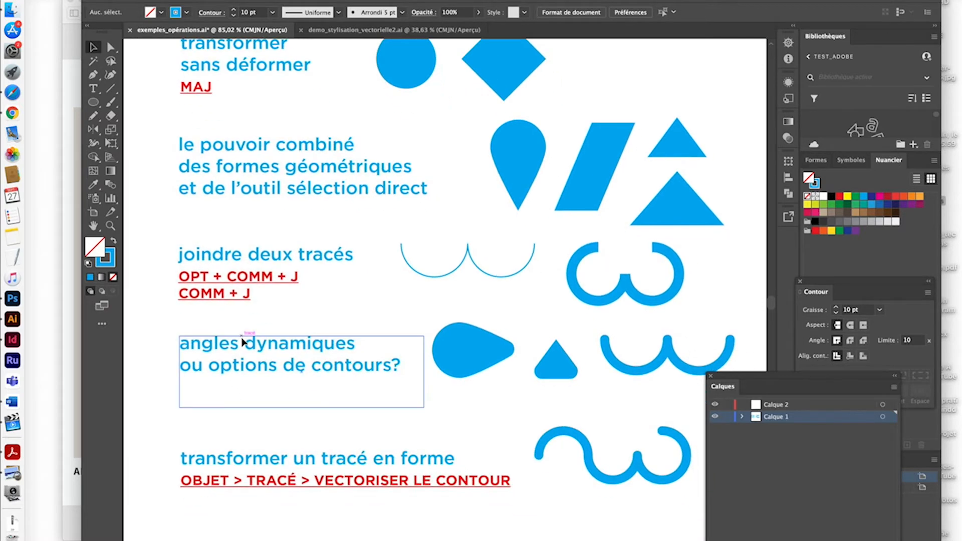
pyautogui.click(462, 353)
pyautogui.hscroll(3, 462, 353)
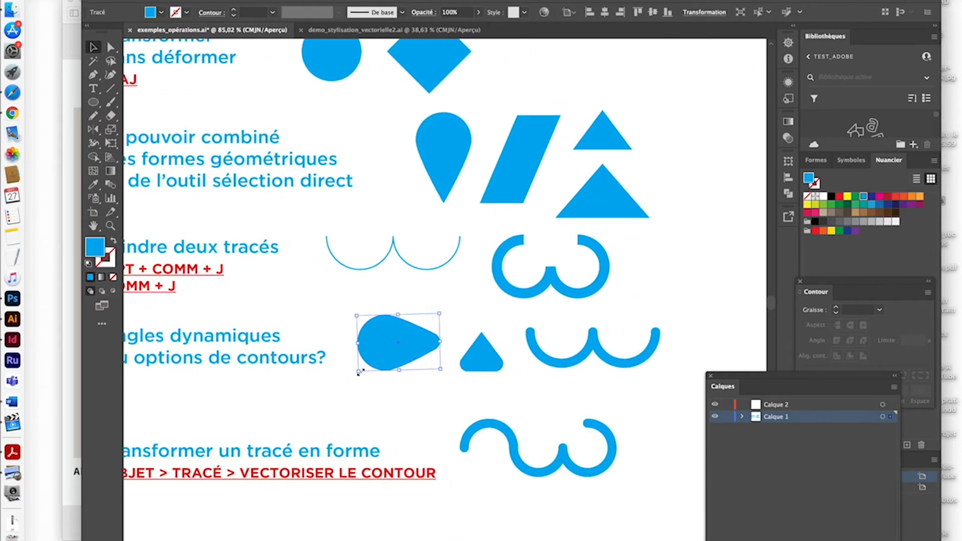
pyautogui.click(530, 299)
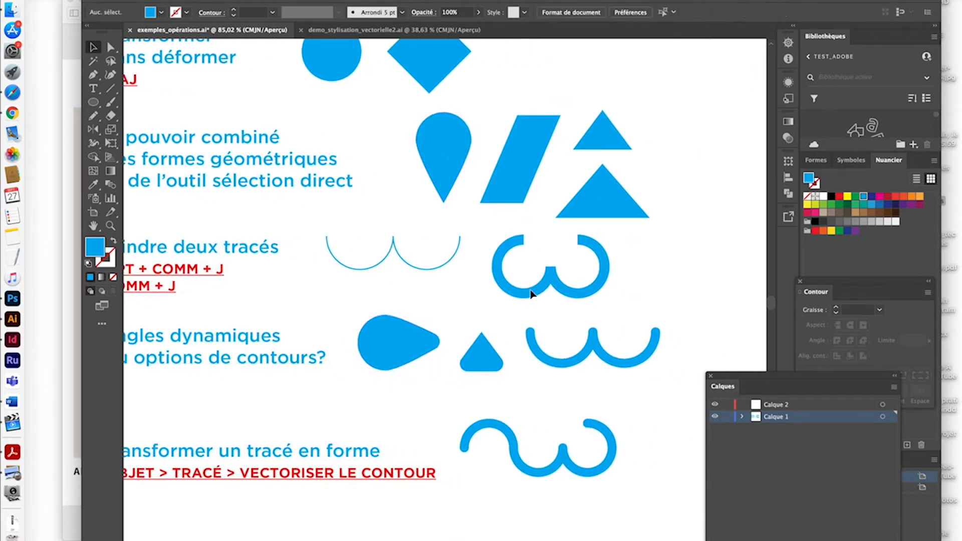
pyautogui.click(532, 295)
pyautogui.press('Delete')
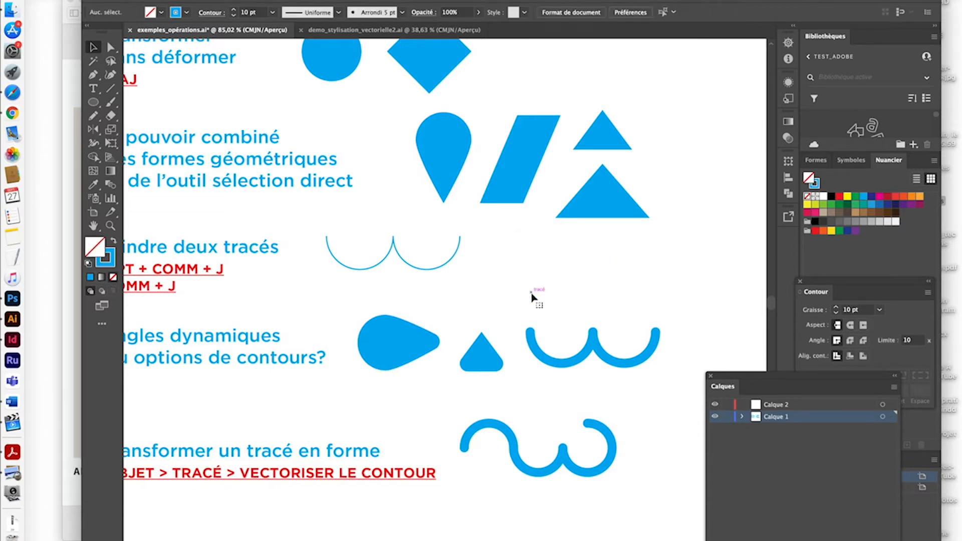
# Duplicate the pointed drop shape and place the copy in the free space below and beside the two triangles.
pyautogui.click(449, 145)
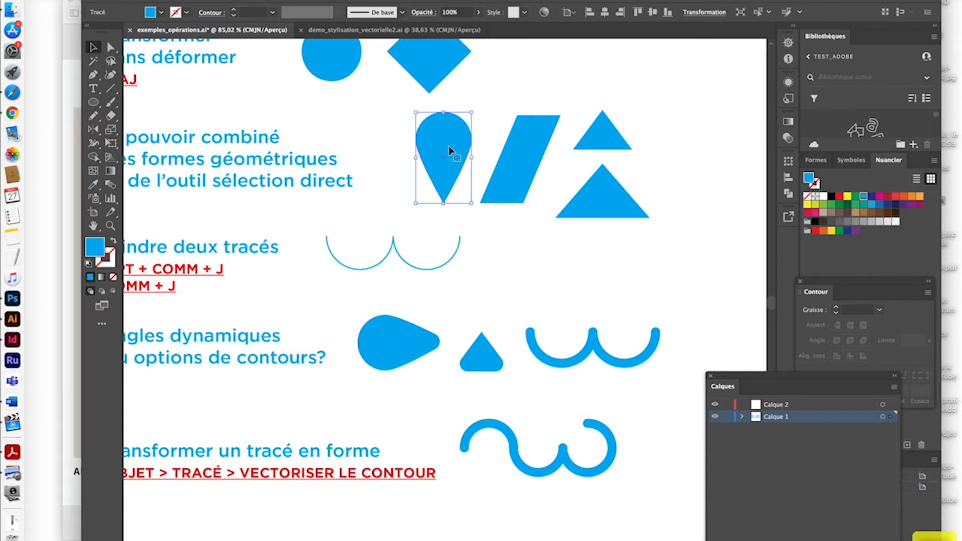
pyautogui.keyDown('alt'); pyautogui.moveTo(449, 146); pyautogui.dragTo(693, 249); pyautogui.keyUp('alt')
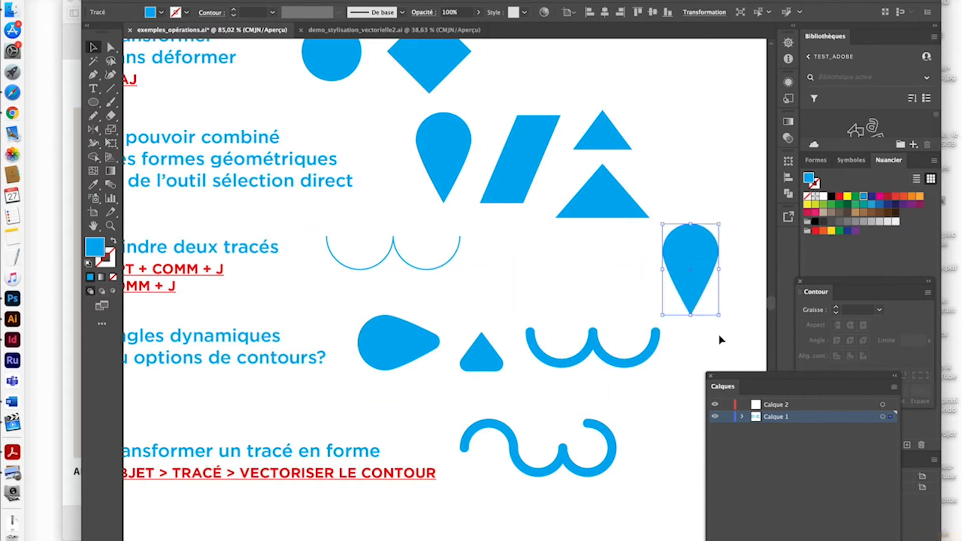
pyautogui.hscroll(5, 721, 340)
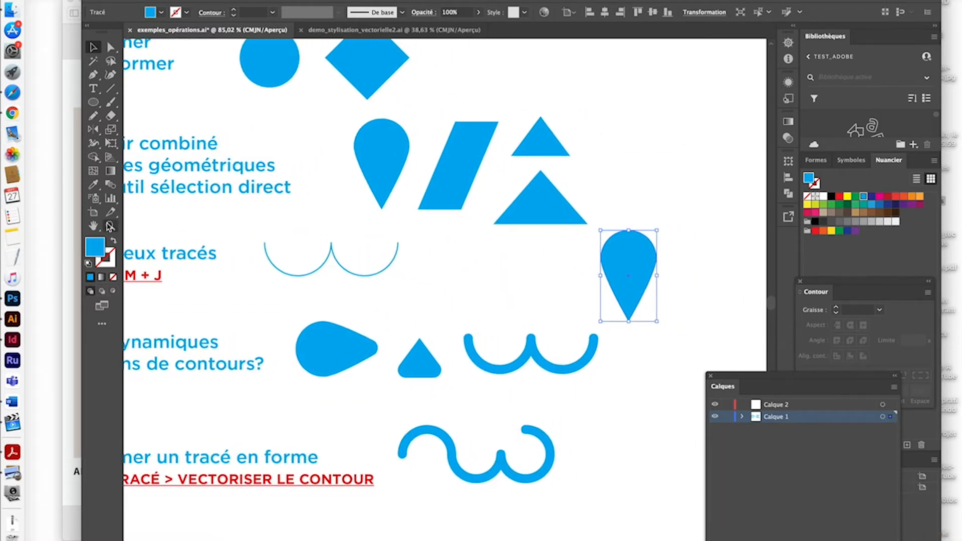
# Round the pointed tip of the copied drop with a round corner of about 0.0725 in radius.
pyautogui.click(110, 227)
pyautogui.click(645, 310)
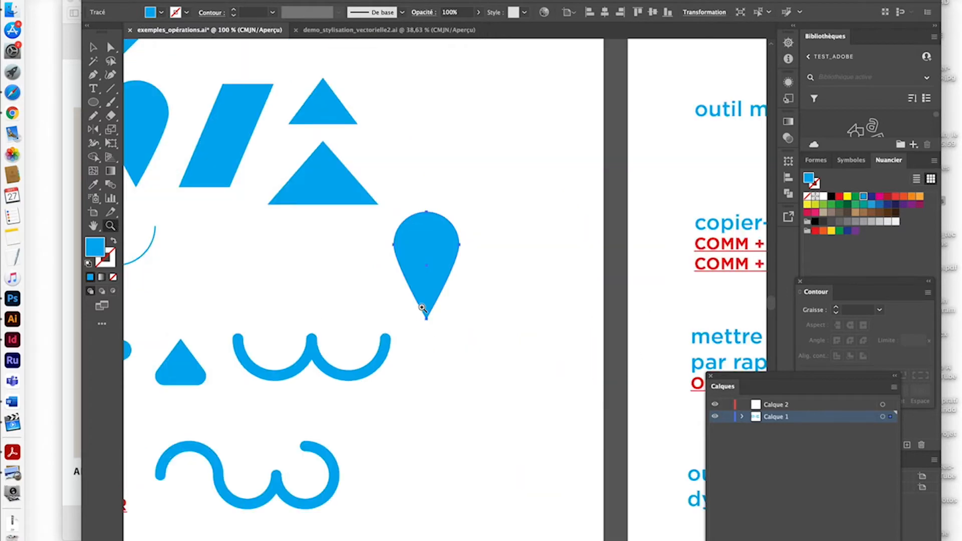
pyautogui.click(423, 308)
pyautogui.click(458, 279)
pyautogui.click(458, 279)
pyautogui.click(93, 47)
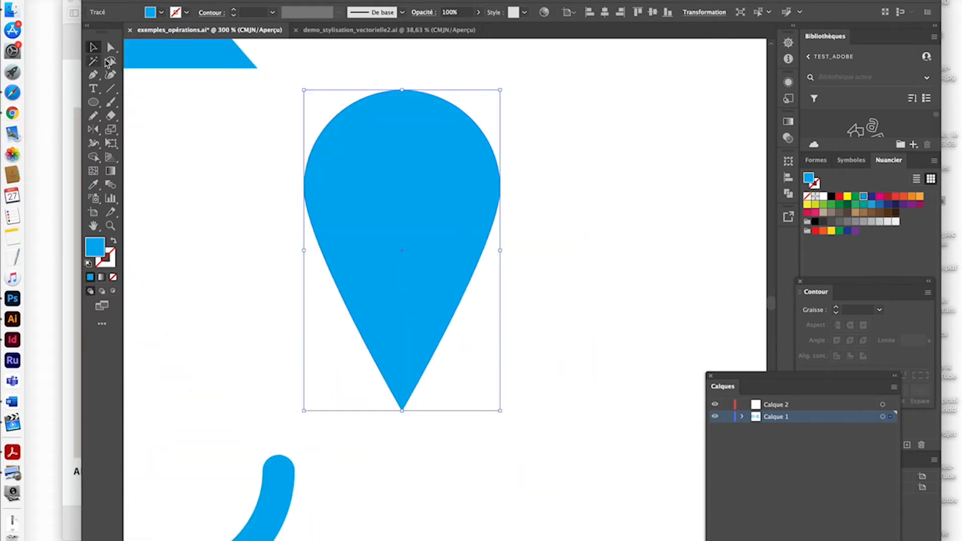
pyautogui.click(461, 442)
pyautogui.click(407, 377)
pyautogui.click(111, 47)
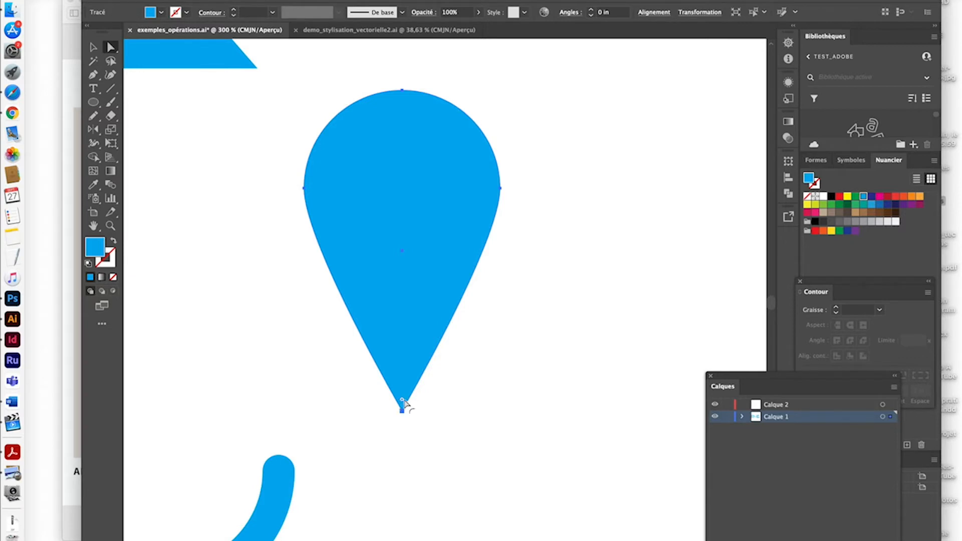
pyautogui.moveTo(402, 401); pyautogui.dragTo(403, 376)
pyautogui.doubleClick(404, 376)
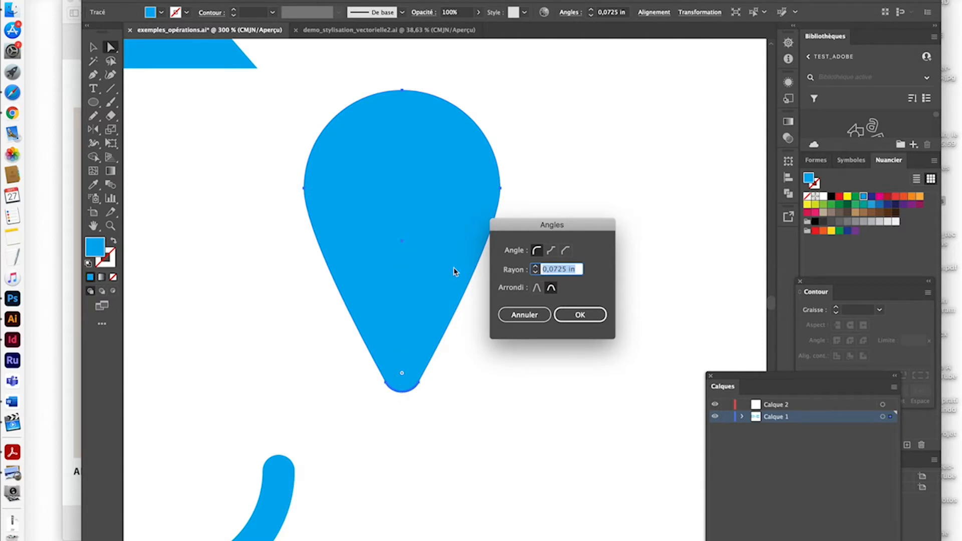
pyautogui.click(596, 315)
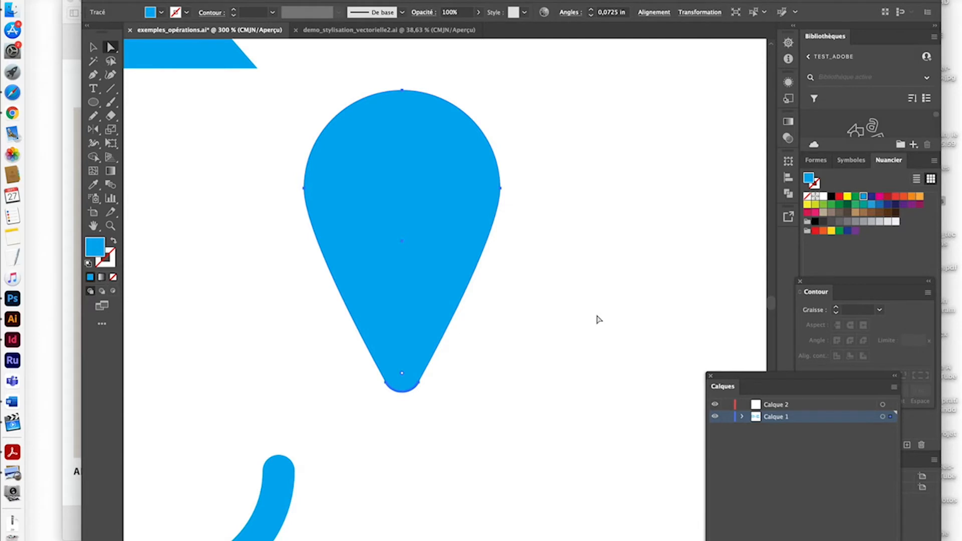
# Copy the small upper triangle and place the pasted copy directly beside the rounded drop.
pyautogui.press('super+minus')
pyautogui.press('super+minus')
pyautogui.press('super+minus')
pyautogui.press('super+minus')
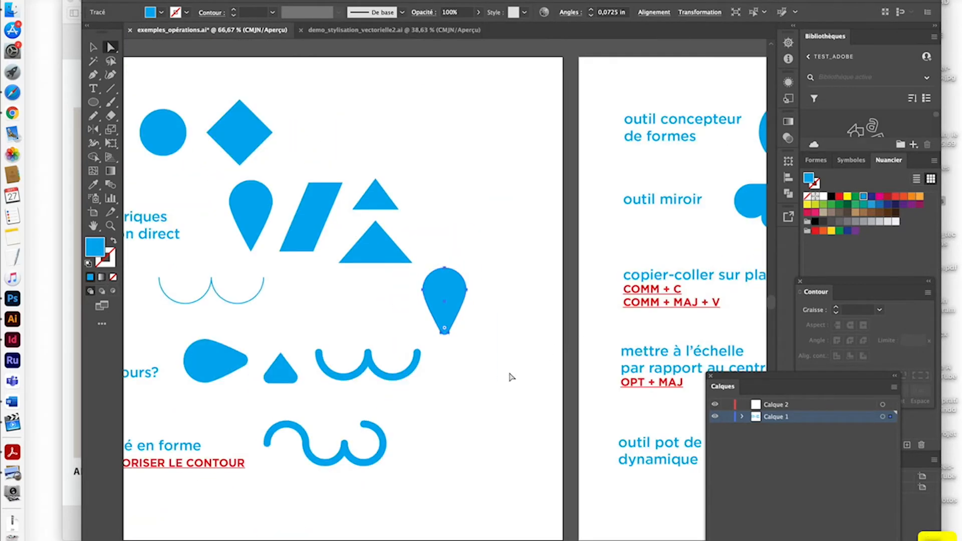
pyautogui.click(510, 378)
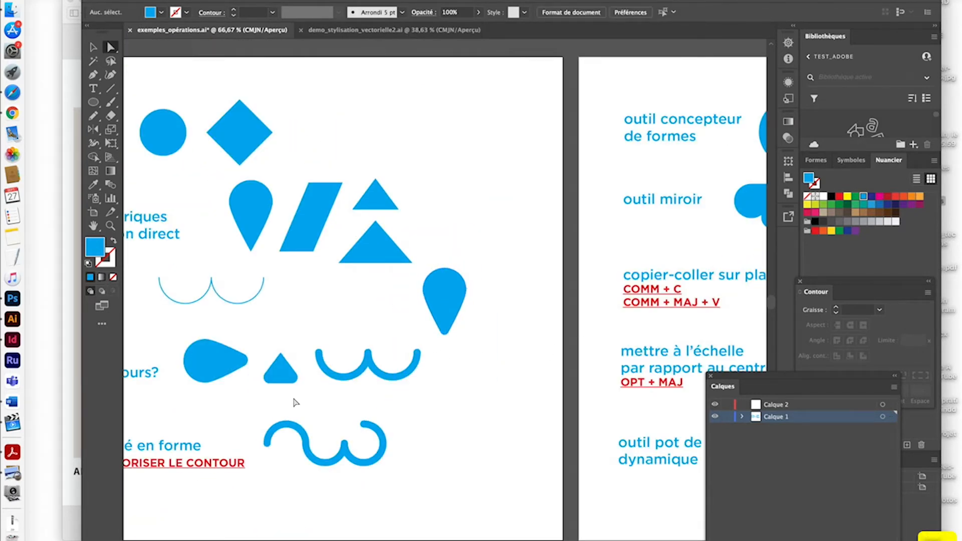
pyautogui.click(379, 200)
pyautogui.press('super+v')
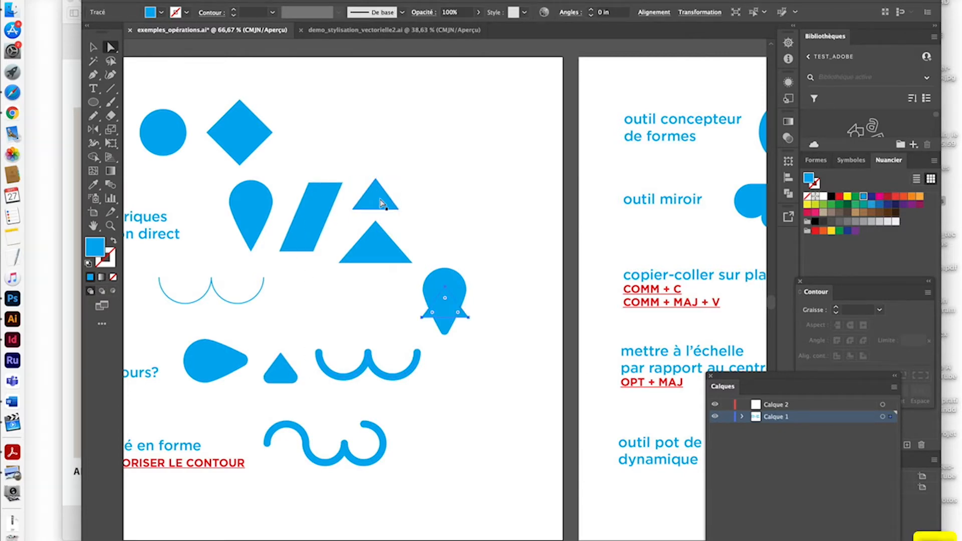
pyautogui.press('v')
pyautogui.moveTo(445, 305); pyautogui.dragTo(485, 316)
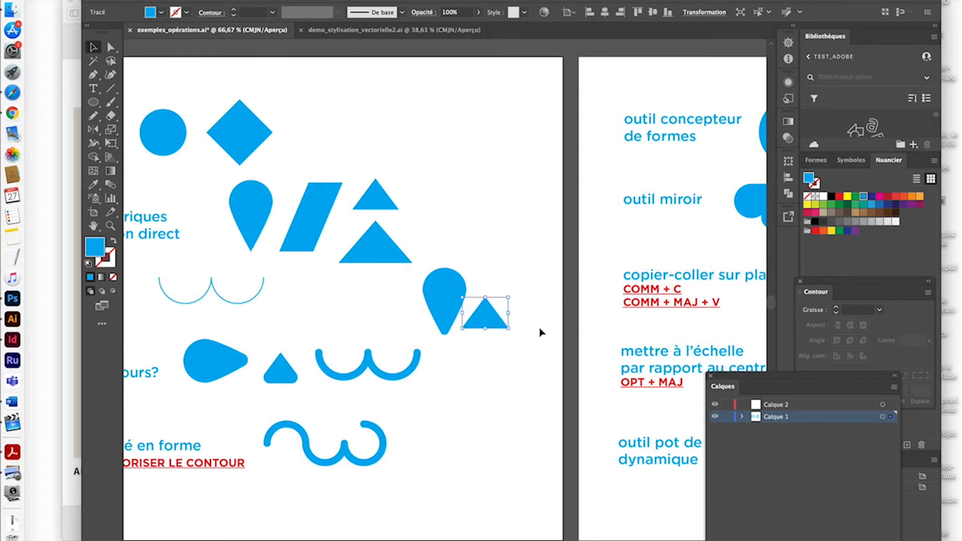
# Try rounding all three corners of the triangle copy at once with a radius of about 0.0664 in.
pyautogui.click(111, 48)
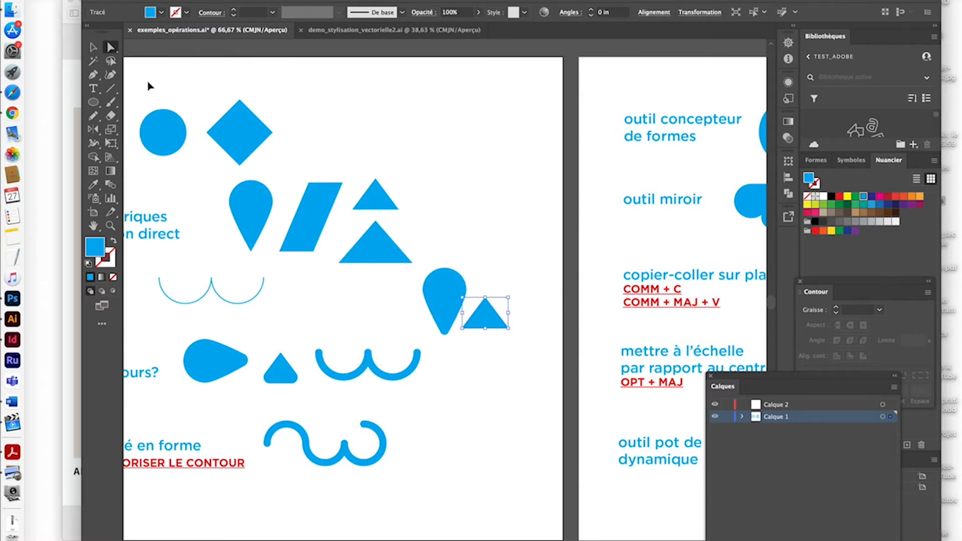
pyautogui.press('super+plus')
pyautogui.press('super+plus')
pyautogui.press('super+plus')
pyautogui.press('super+plus')
pyautogui.press('super+plus')
pyautogui.press('super+plus')
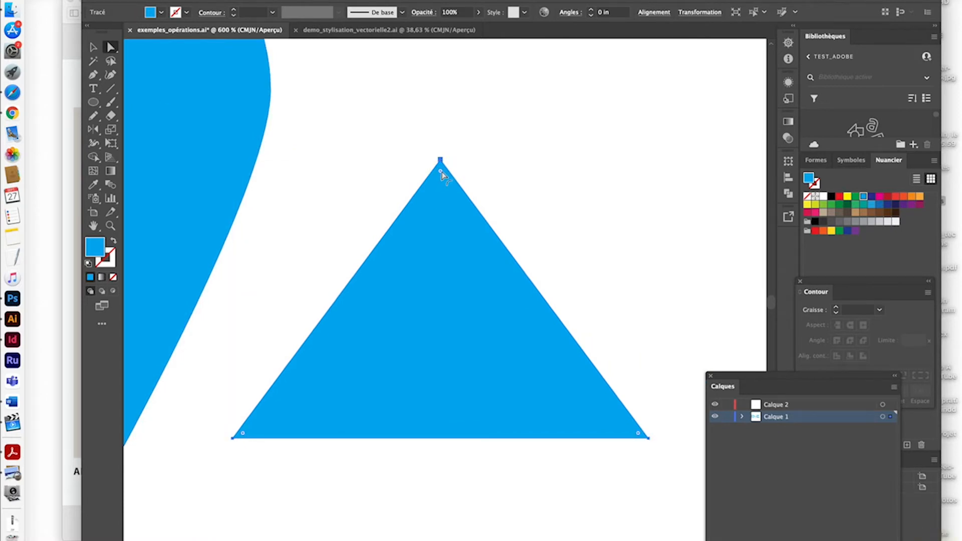
pyautogui.moveTo(441, 173); pyautogui.dragTo(447, 221)
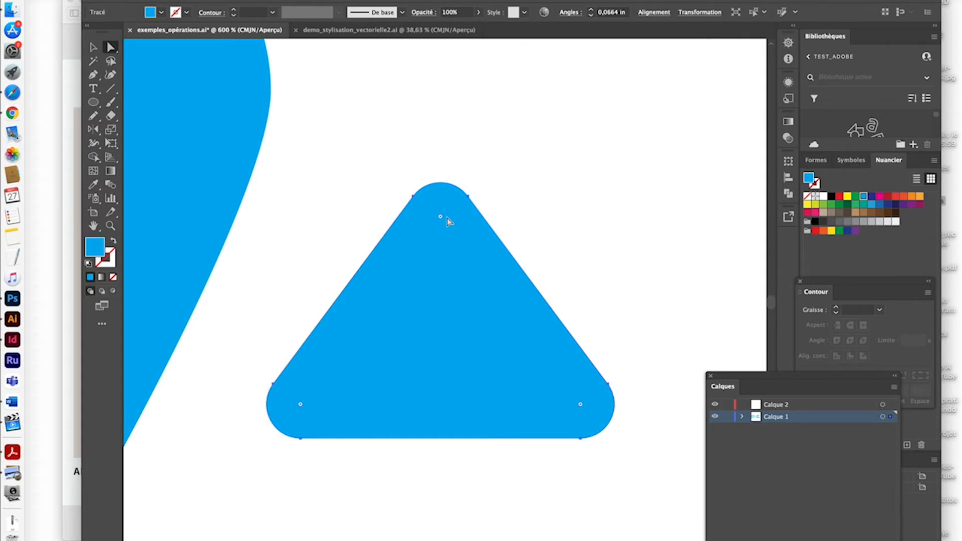
pyautogui.press('super+z')
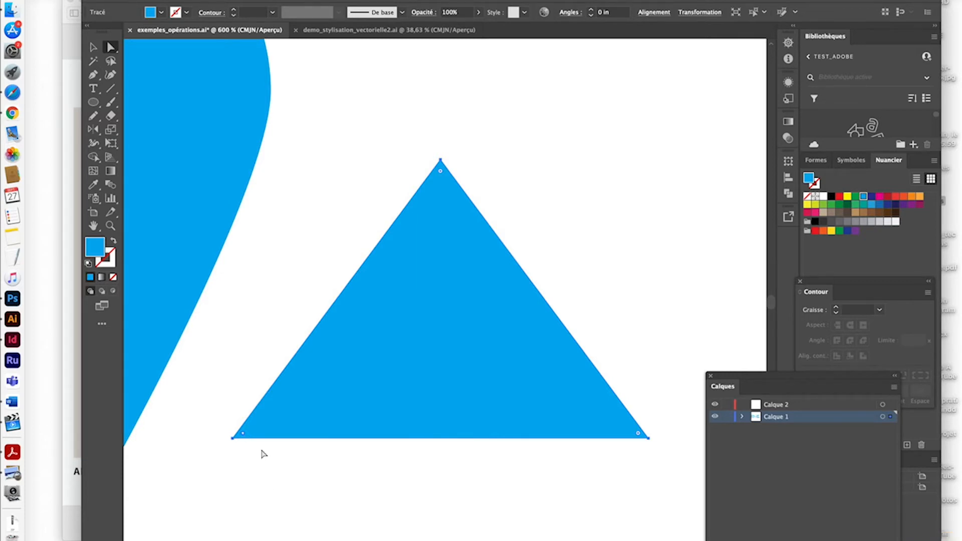
# Round only the two base corners of the triangle copy together, with a radius of about 0.0744 in.
pyautogui.press('Up')
pyautogui.scroll(3, 288, 439)
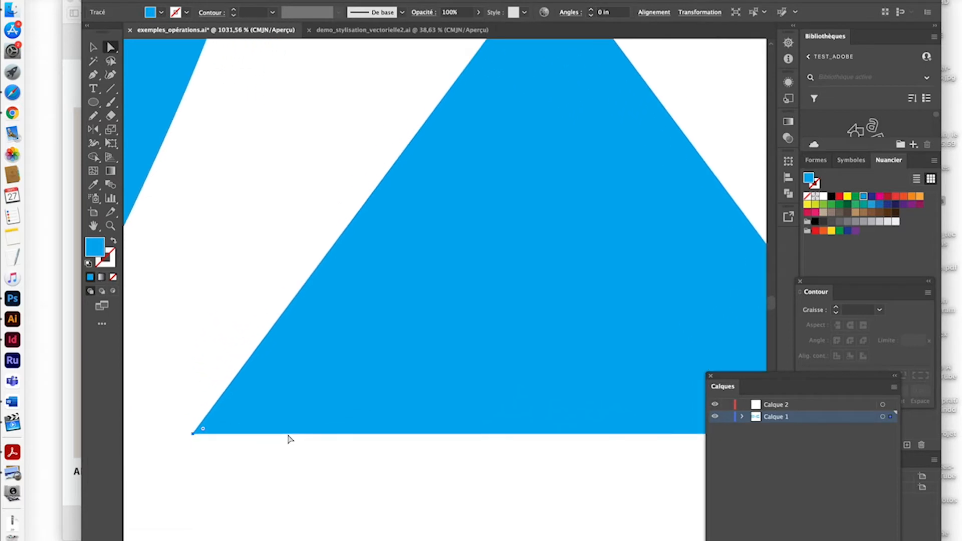
pyautogui.press('super+minus')
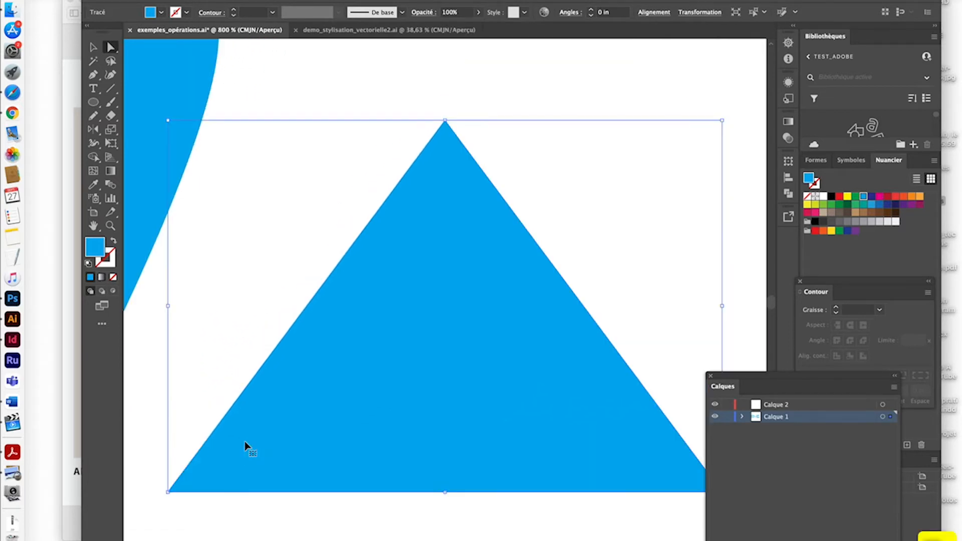
pyautogui.click(169, 492)
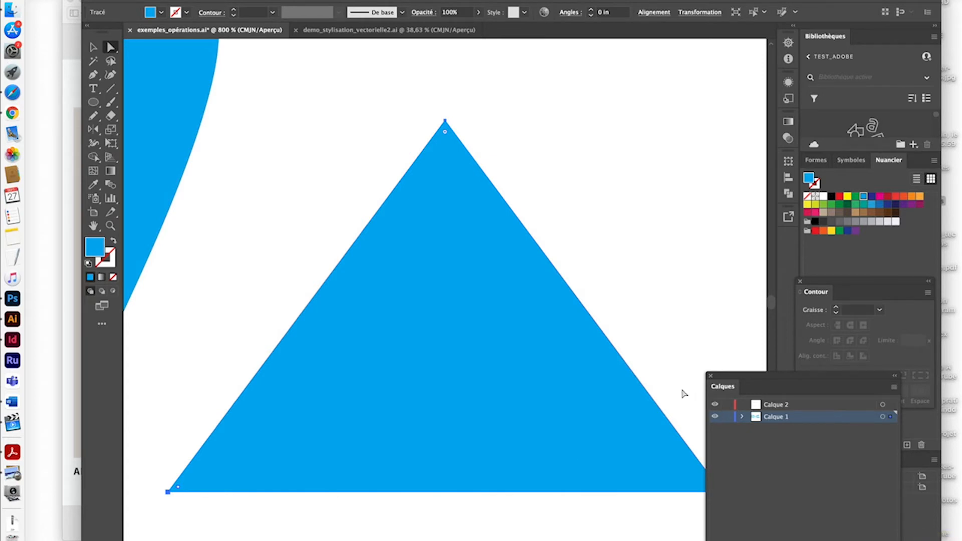
pyautogui.moveTo(742, 386); pyautogui.dragTo(896, 381)
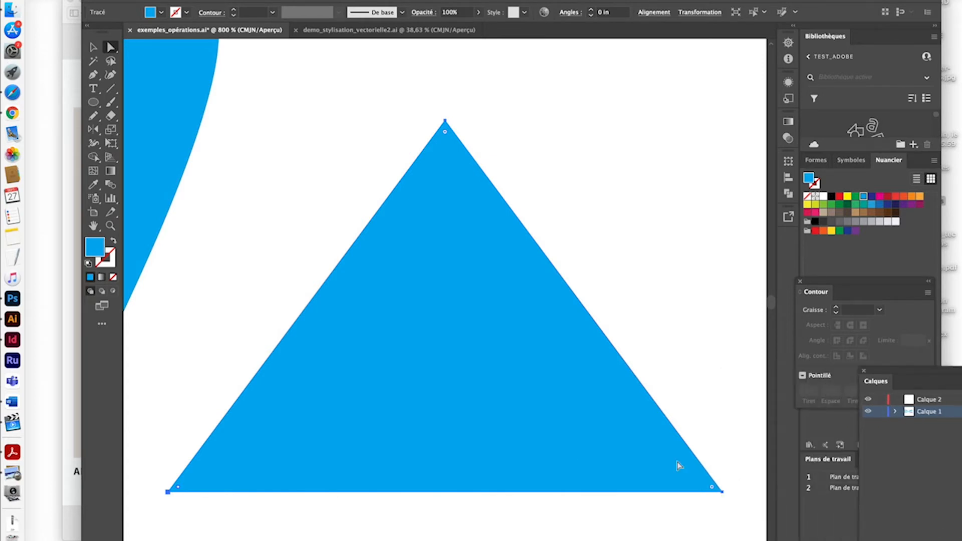
pyautogui.doubleClick(713, 489)
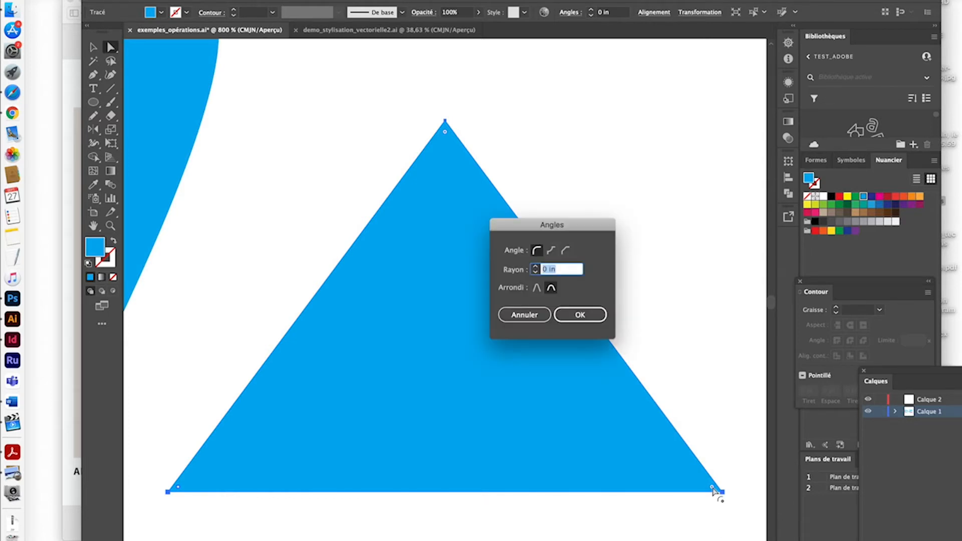
pyautogui.click(530, 317)
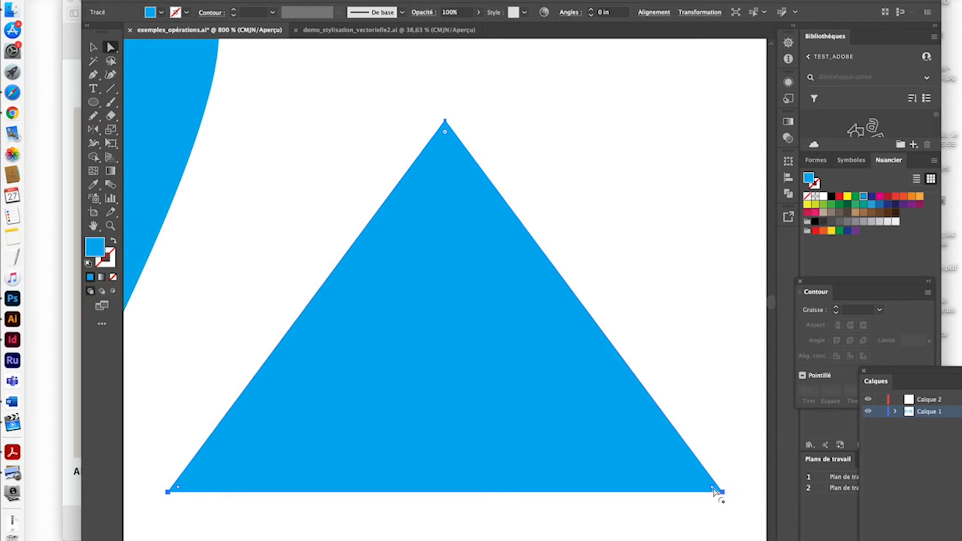
pyautogui.moveTo(713, 490); pyautogui.dragTo(625, 441)
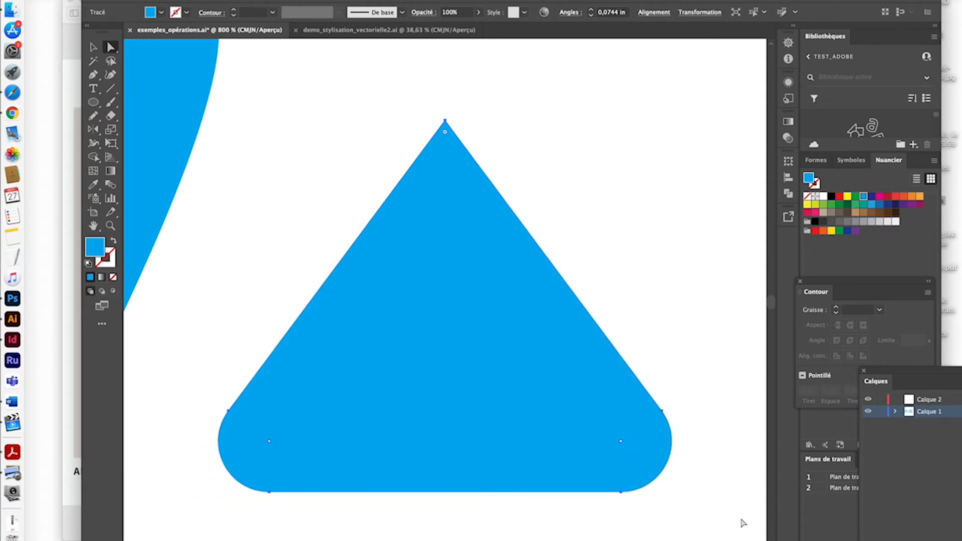
# Duplicate the thin joined double arc and place the copy beside the thick double arc in the "angles dynamiques" row.
pyautogui.press('super+minus')
pyautogui.press('super+minus')
pyautogui.press('super+minus')
pyautogui.press('super+minus')
pyautogui.press('super+minus')
pyautogui.press('super+minus')
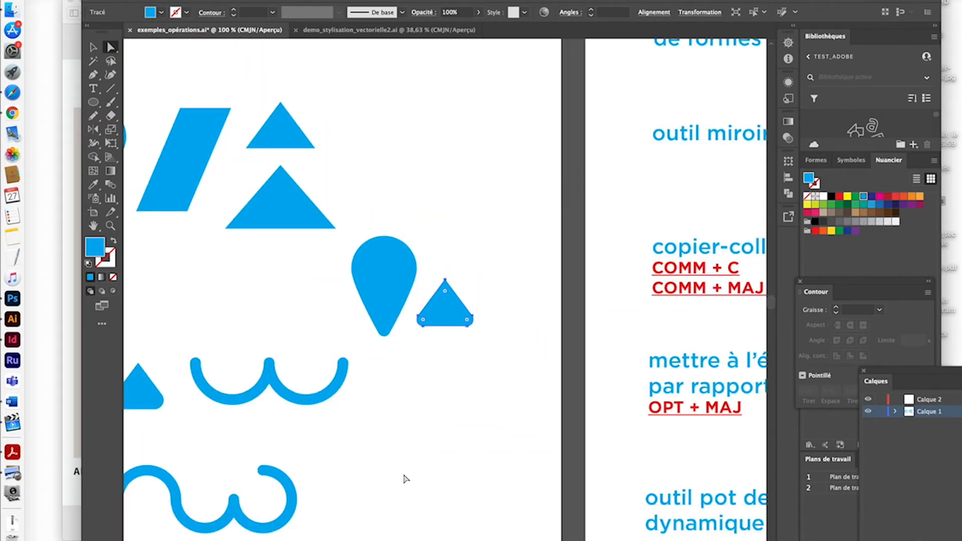
pyautogui.hscroll(-10, 406, 479)
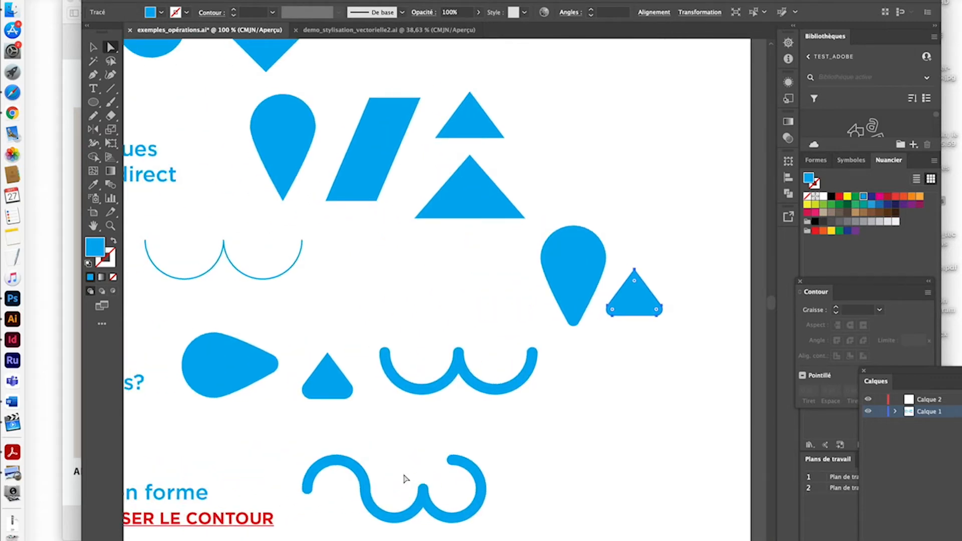
pyautogui.hscroll(-4, 406, 478)
pyautogui.scroll(-2, 406, 479)
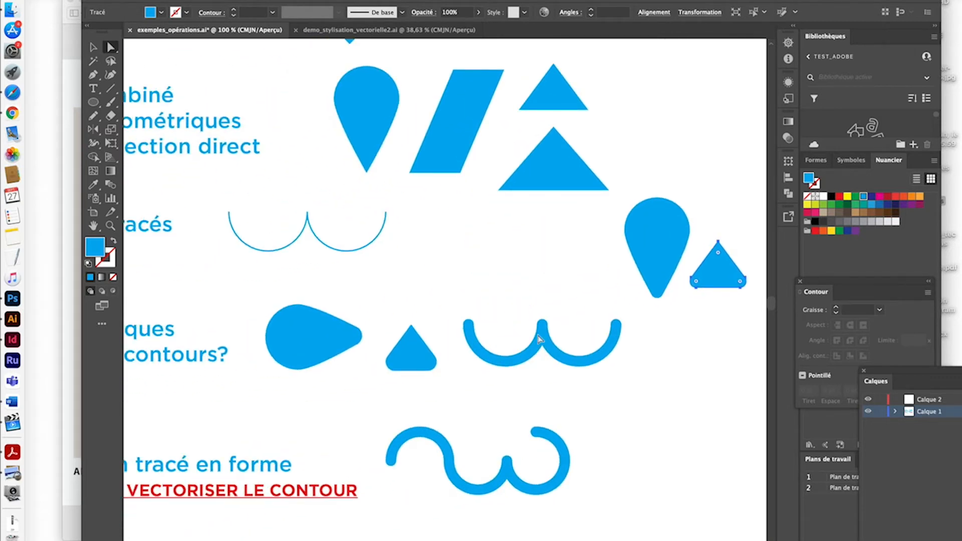
pyautogui.click(540, 339)
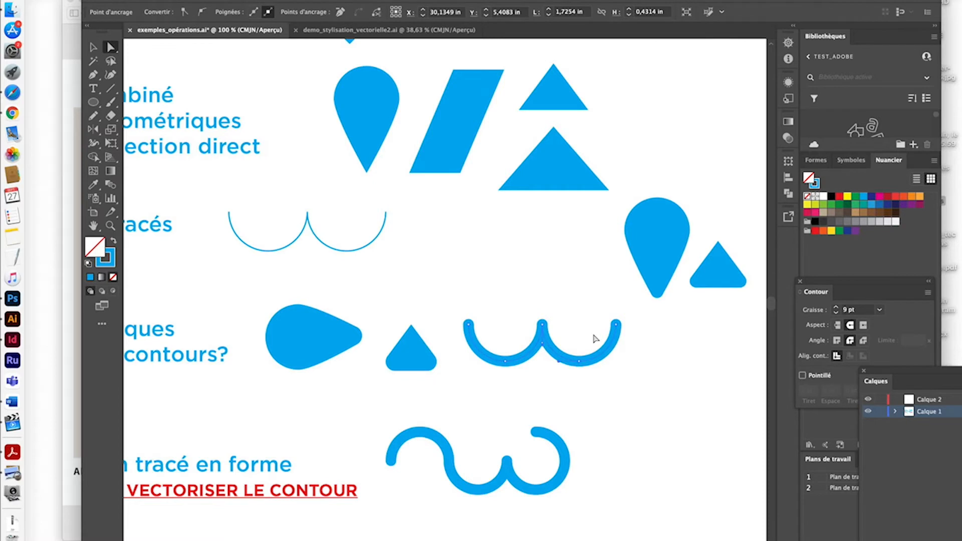
pyautogui.hscroll(5, 596, 339)
pyautogui.scroll(-1, 595, 339)
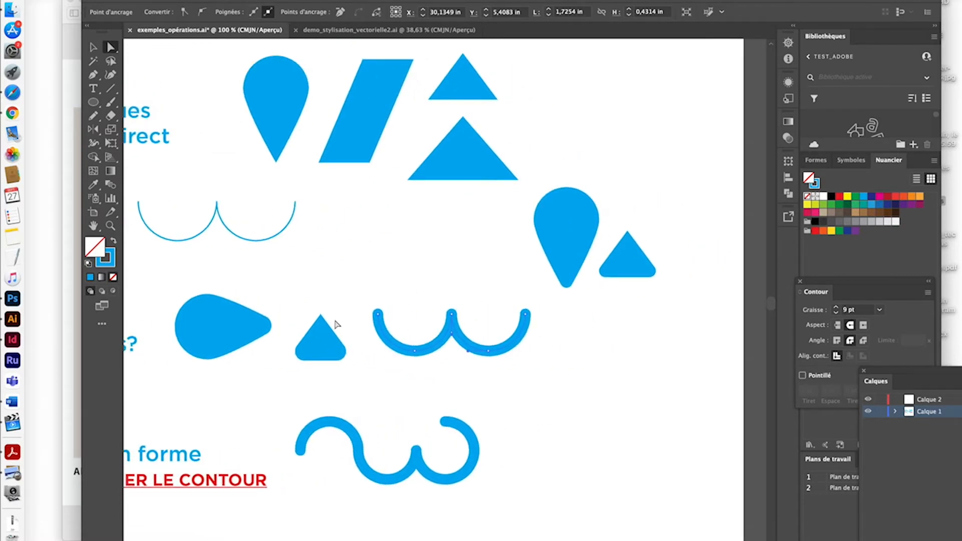
pyautogui.click(93, 47)
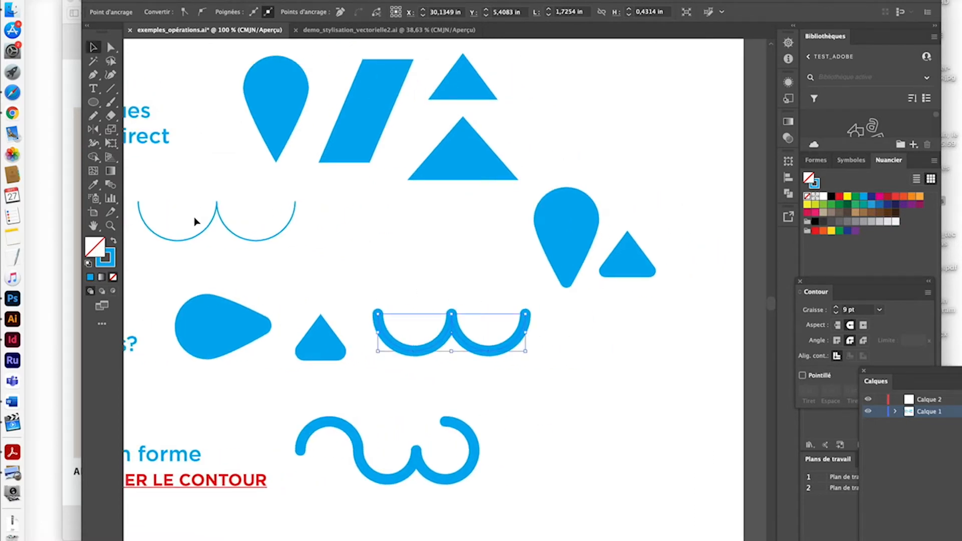
pyautogui.click(226, 228)
pyautogui.moveTo(227, 228)
pyautogui.mouseDown()
pyautogui.moveTo(441, 326)
pyautogui.moveTo(424, 333)
pyautogui.moveTo(663, 353)
pyautogui.mouseUp()
# Try a 7 pt stroke on the copied double arc, set it to 16 pt, and shift the path slightly away from its neighbour.
pyautogui.click(271, 15)
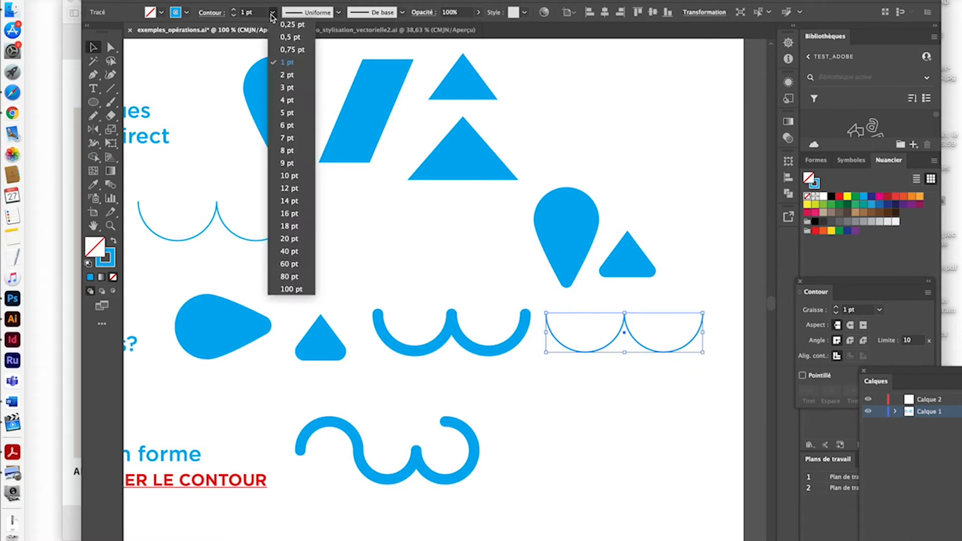
pyautogui.click(290, 139)
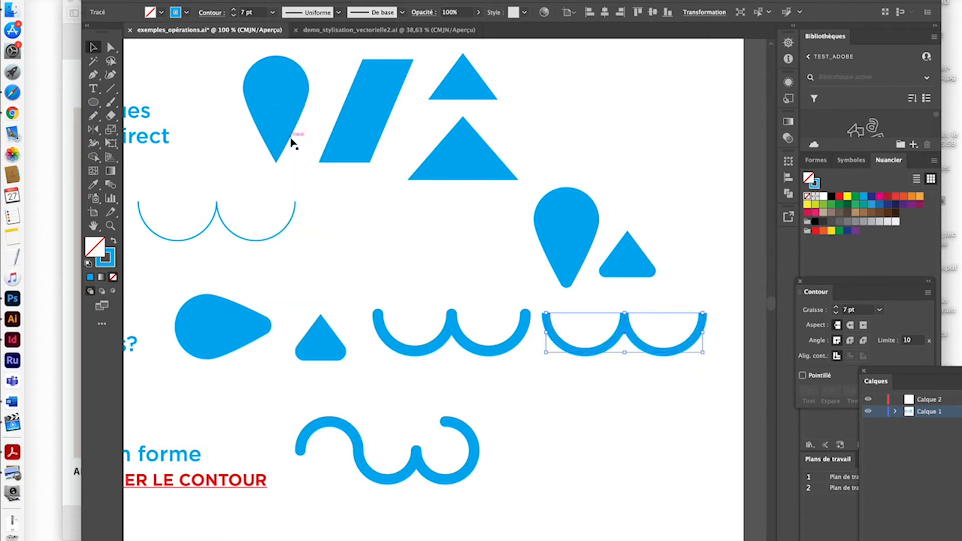
pyautogui.click(272, 13)
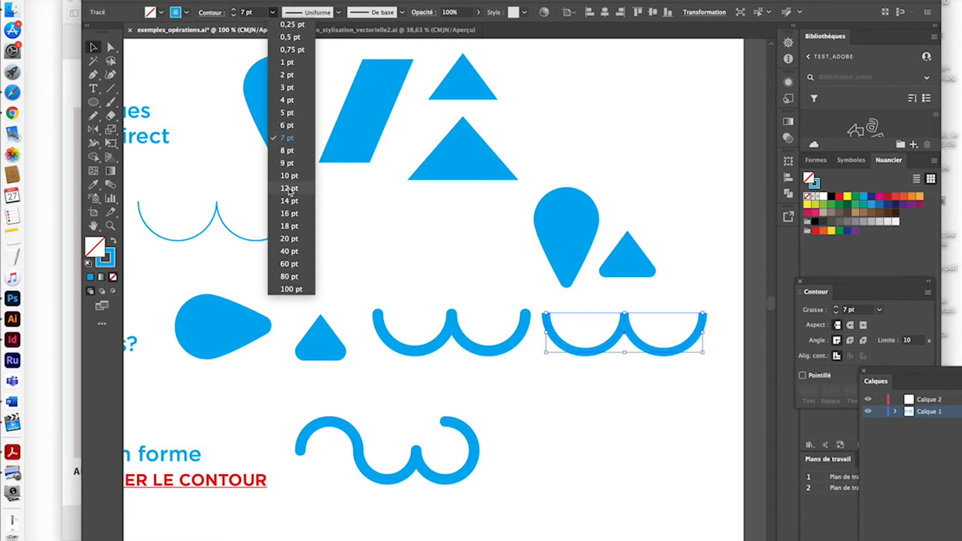
pyautogui.click(290, 215)
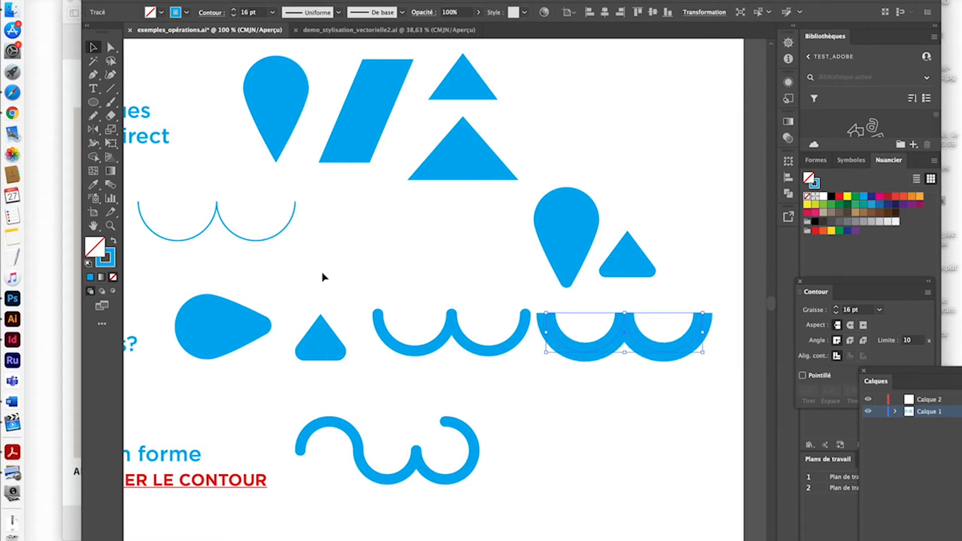
pyautogui.moveTo(636, 344); pyautogui.dragTo(648, 344)
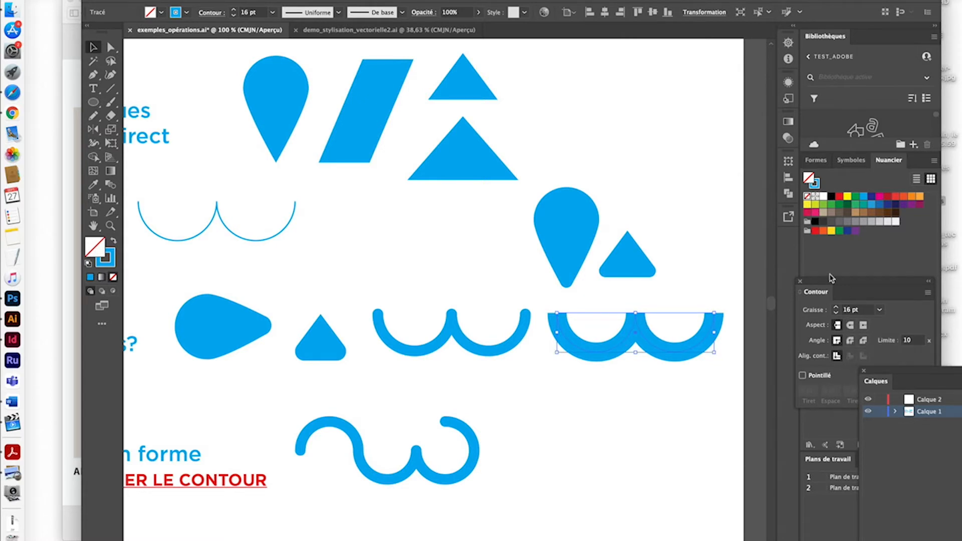
# Give the 16 pt double arc round caps and a round join, and deselect it.
pyautogui.moveTo(907, 375); pyautogui.dragTo(910, 448)
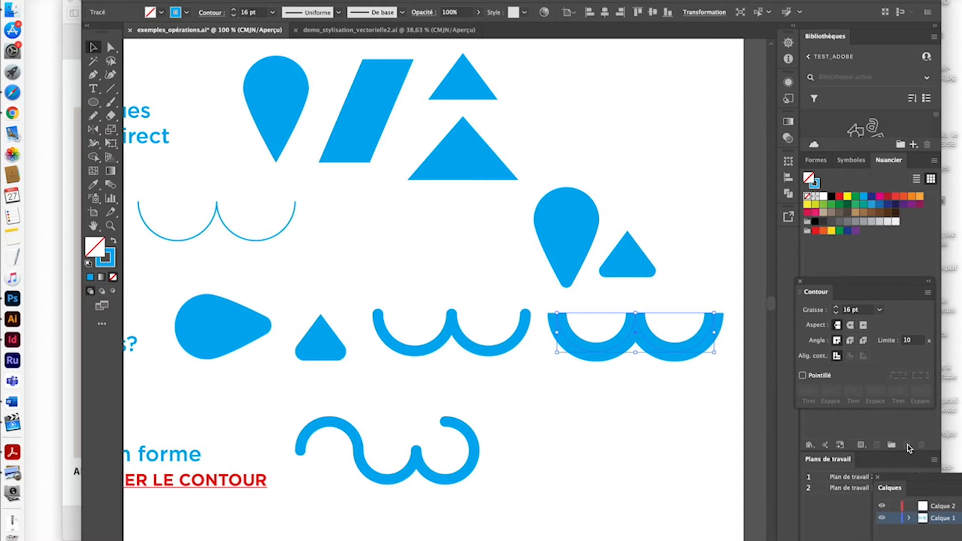
pyautogui.click(850, 326)
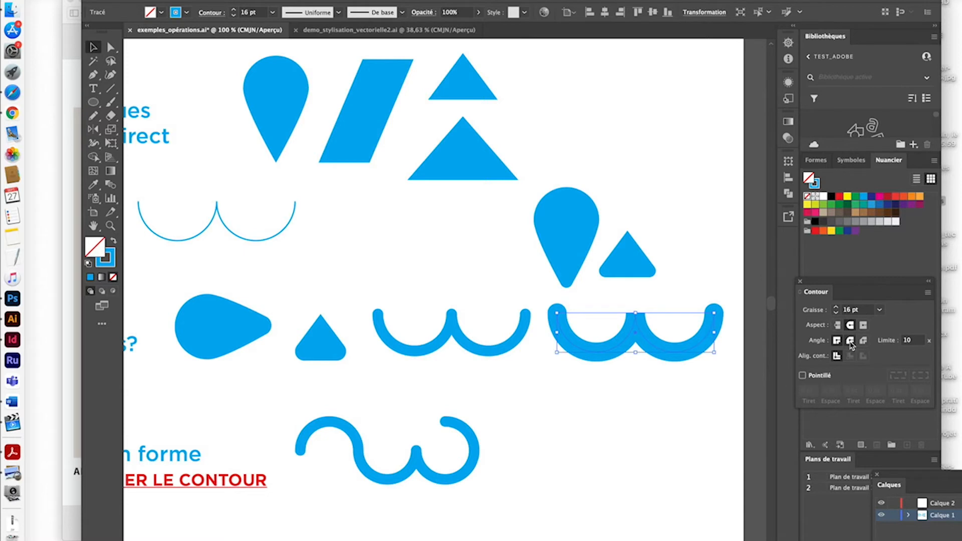
pyautogui.click(851, 342)
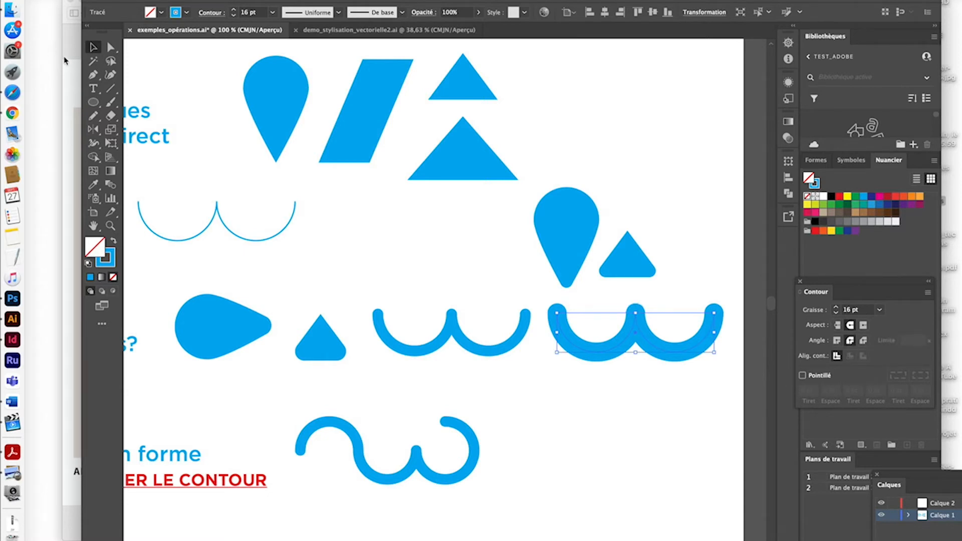
pyautogui.click(637, 446)
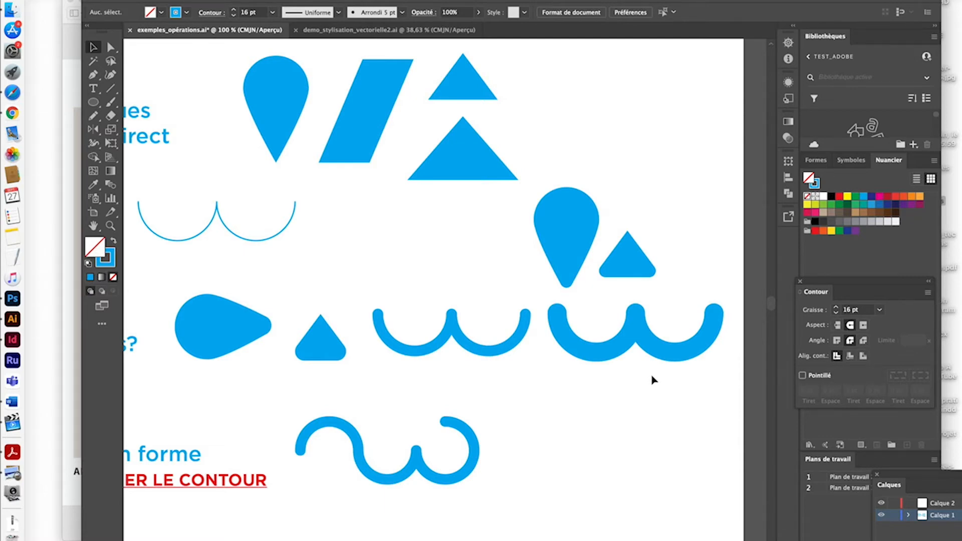
# Highlight the words "angles dynamiques" in the fourth note to point them out, without editing the text.
pyautogui.scroll(-3, 653, 380)
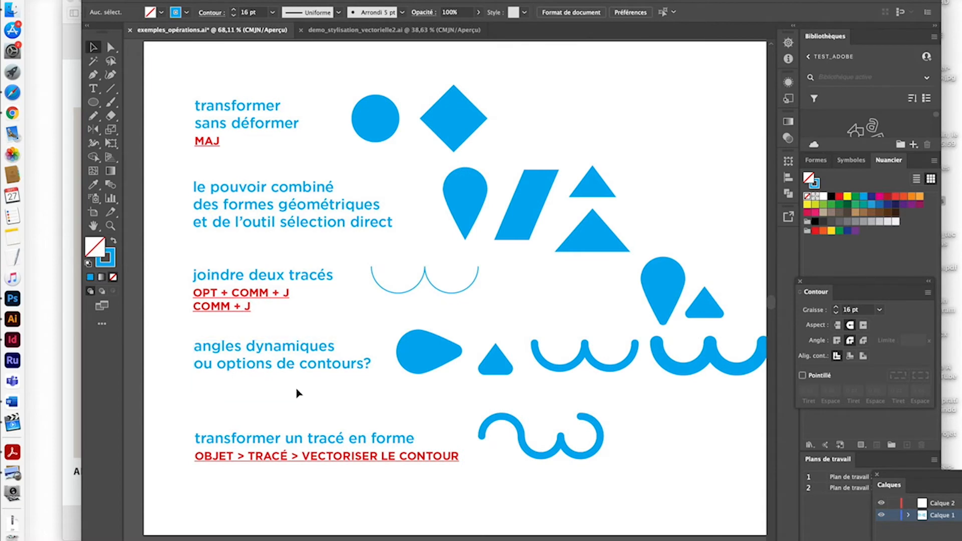
pyautogui.click(93, 88)
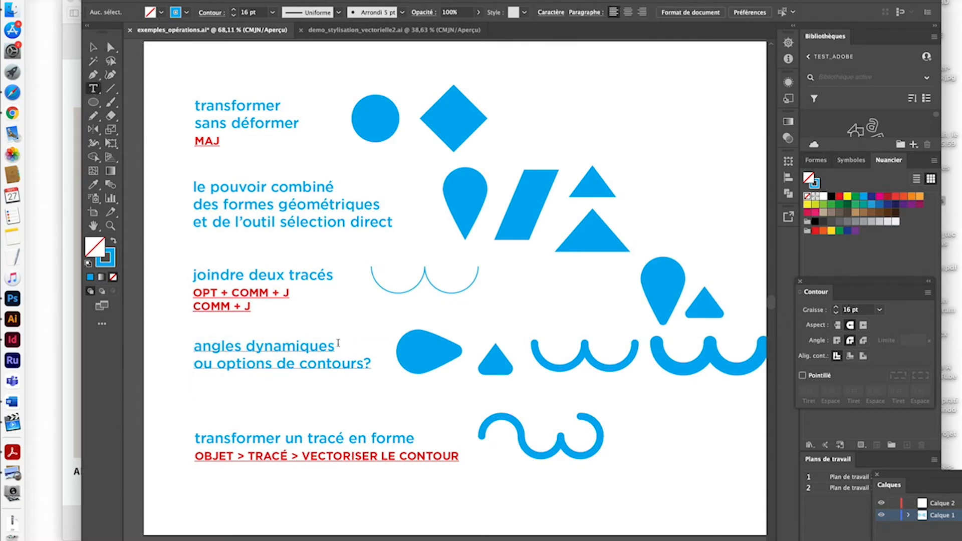
pyautogui.moveTo(335, 345); pyautogui.dragTo(186, 342)
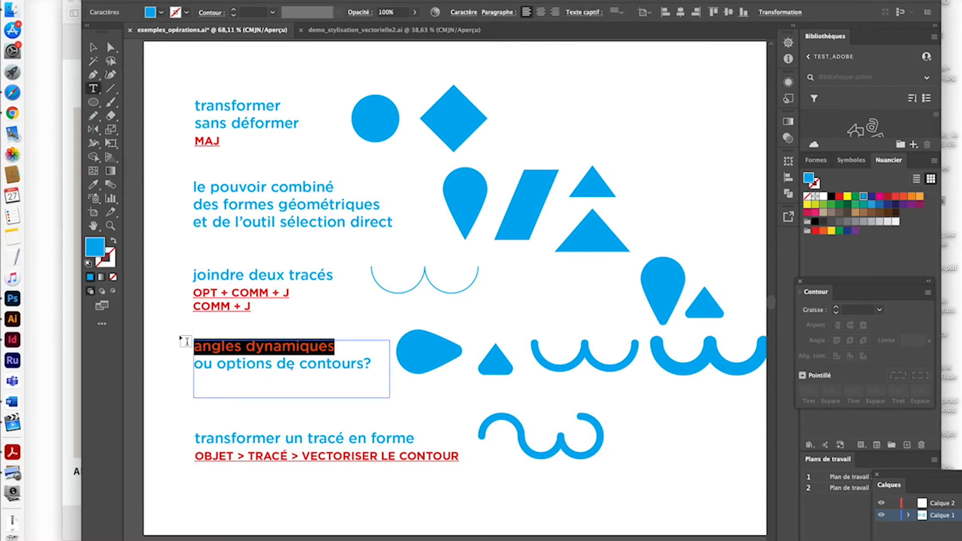
pyautogui.press('Escape')
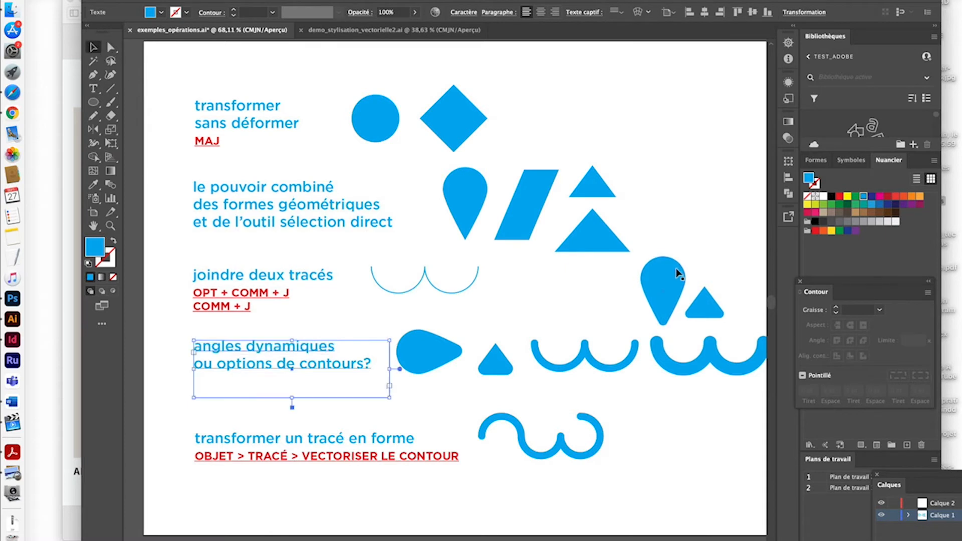
# Delete the rounded drop copy and the rounded triangle copy beside the example rows.
pyautogui.click(676, 275)
pyautogui.press('Delete')
pyautogui.click(706, 303)
pyautogui.press('Delete')
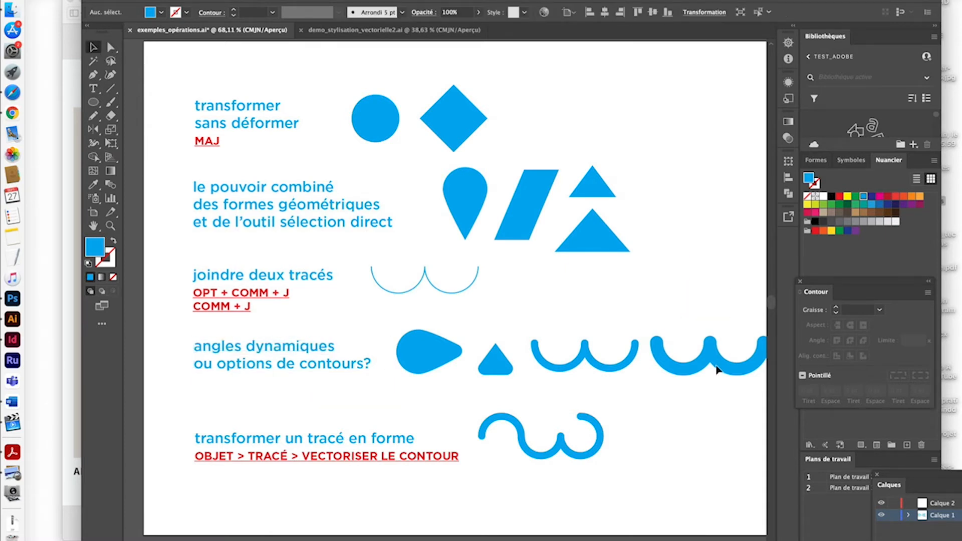
pyautogui.click(704, 365)
pyautogui.press('Delete')
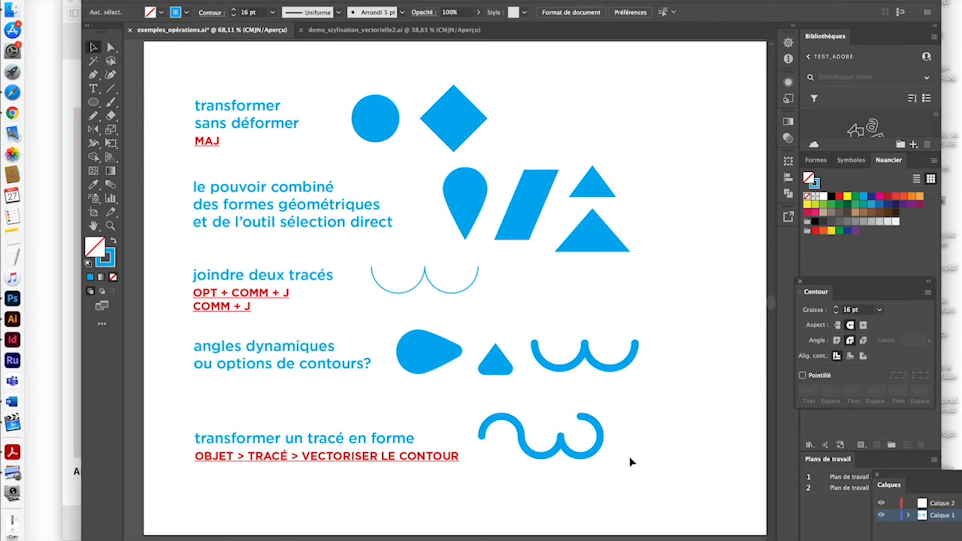
pyautogui.press('super+z')
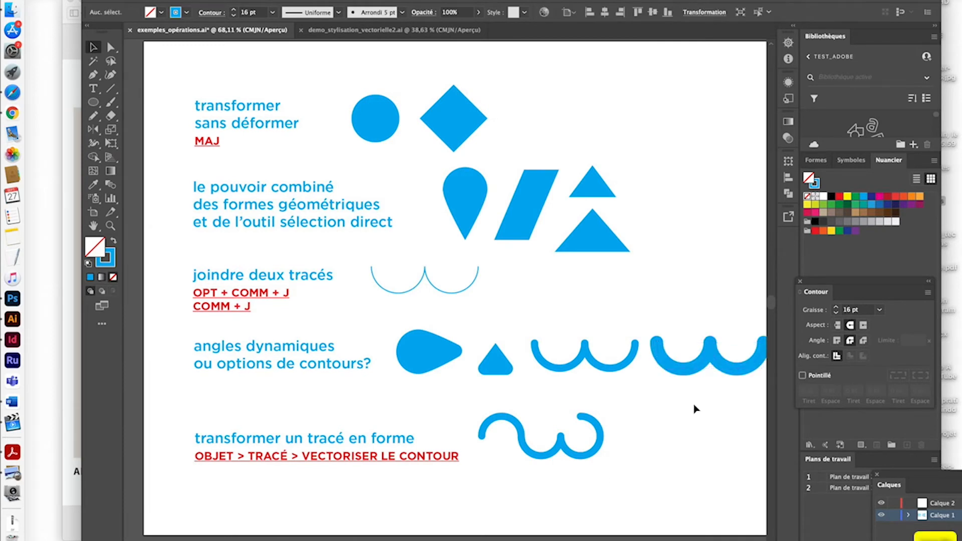
# Copy the 16 pt double arc and place the pasted copy beside the wavy shape in the "transformer un tracé en forme" row.
pyautogui.click(683, 373)
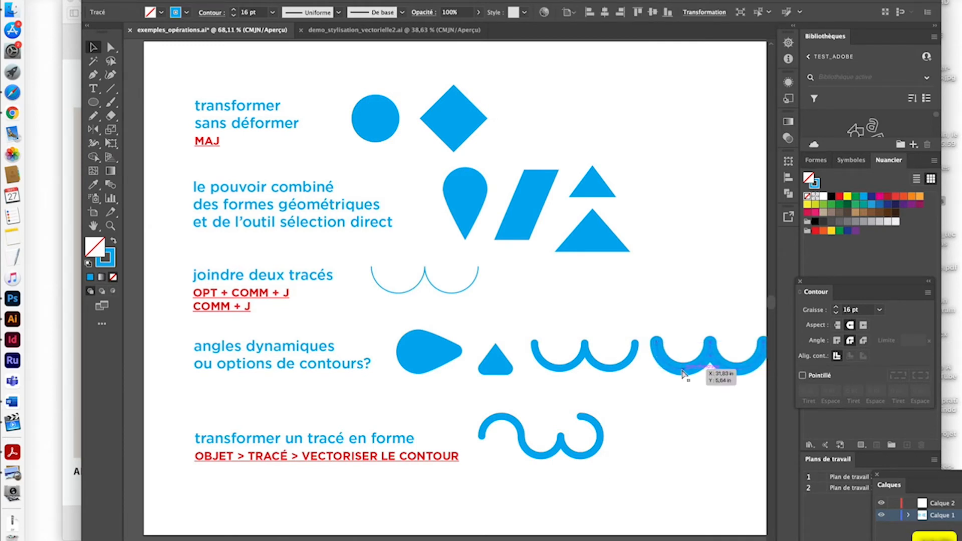
pyautogui.press('super+c')
pyautogui.press('super+v')
pyautogui.moveTo(474, 327)
pyautogui.mouseDown()
pyautogui.moveTo(524, 336)
pyautogui.moveTo(708, 455)
pyautogui.mouseUp()
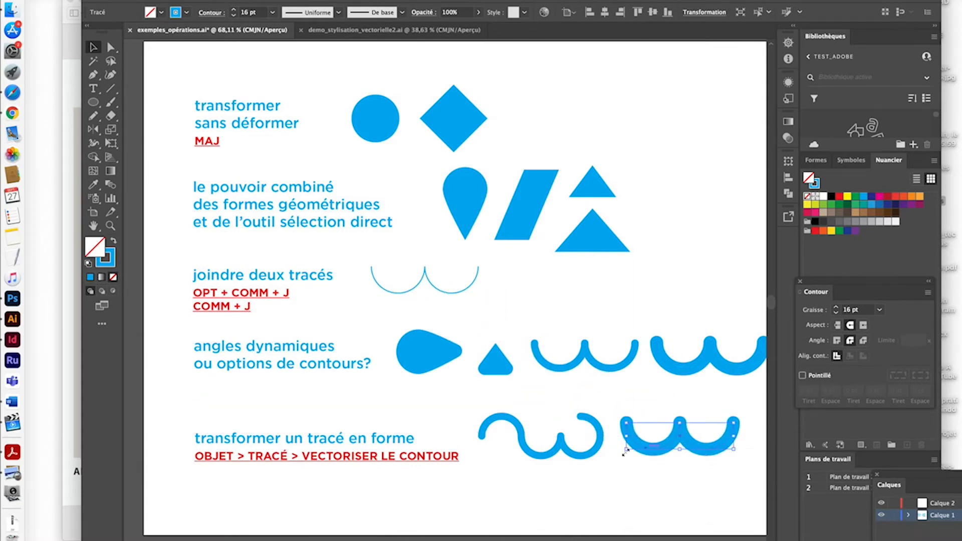
# Select the wavy shape and the 16 pt double arc in turn to compare their bounding boxes, fill and stroke attributes.
pyautogui.click(531, 452)
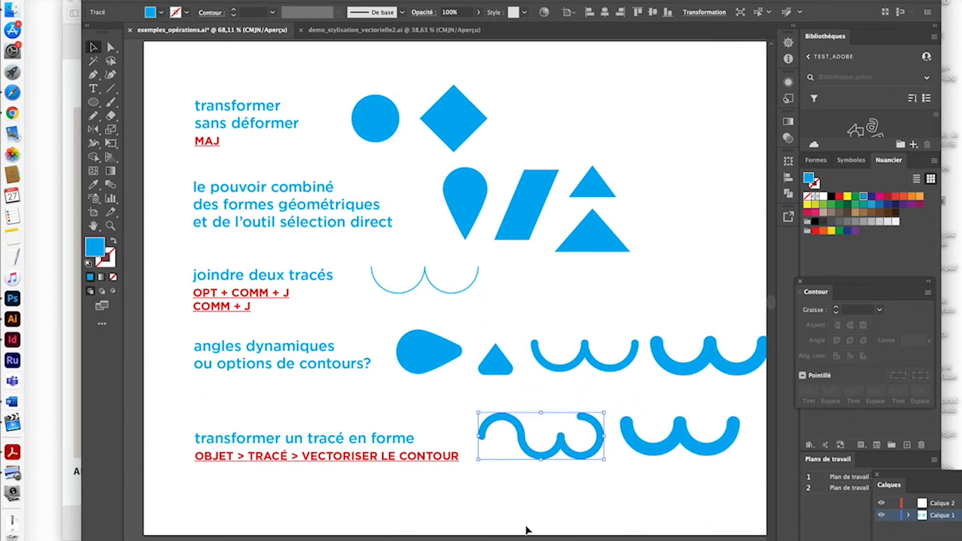
pyautogui.scroll(3, 526, 531)
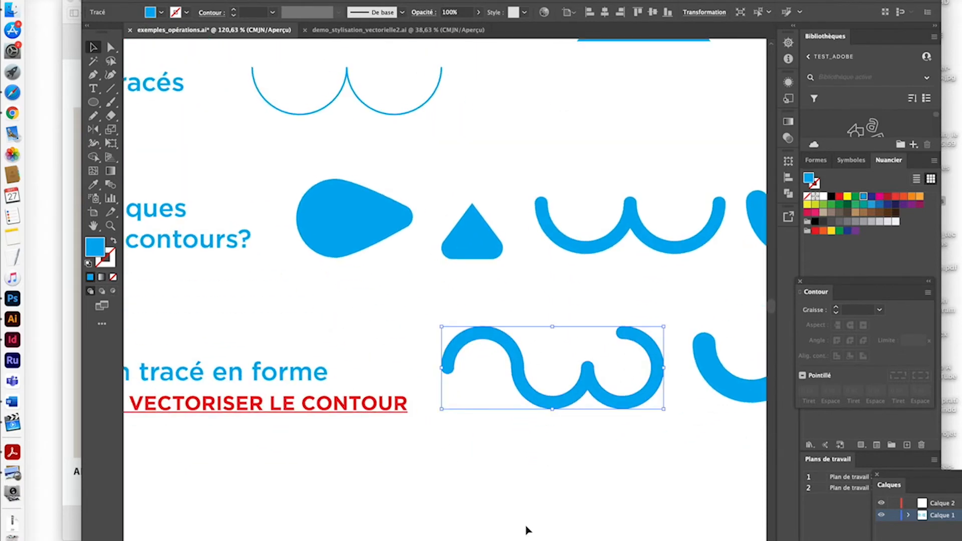
pyautogui.hscroll(3, 501, 431)
pyautogui.click(624, 397)
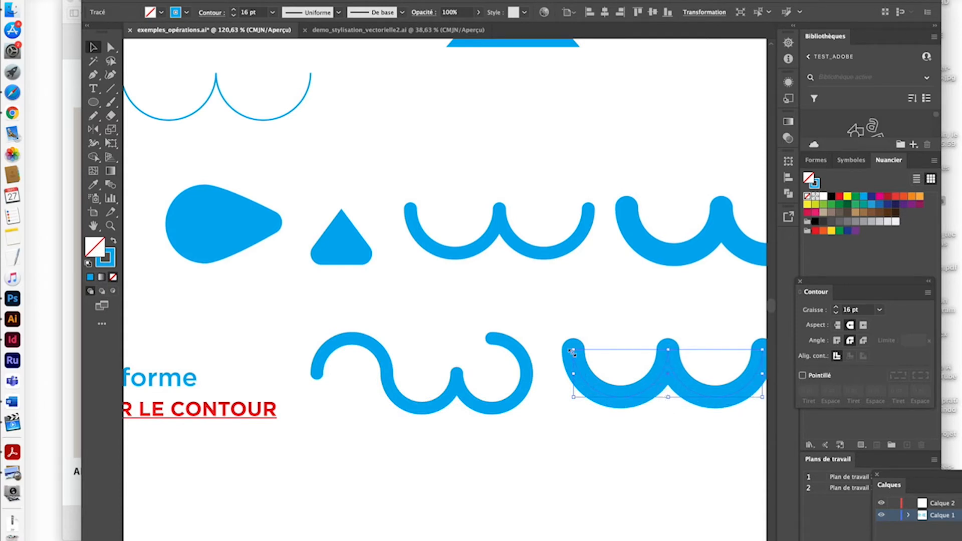
pyautogui.click(529, 378)
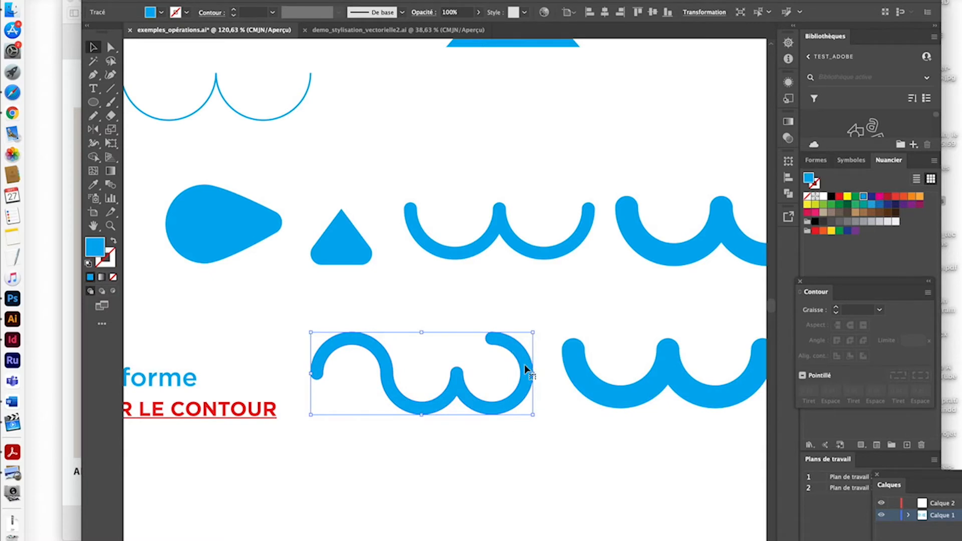
# Move the wavy shape slightly closer to the thick double arc and keep the wavy shape selected.
pyautogui.scroll(5, 525, 365)
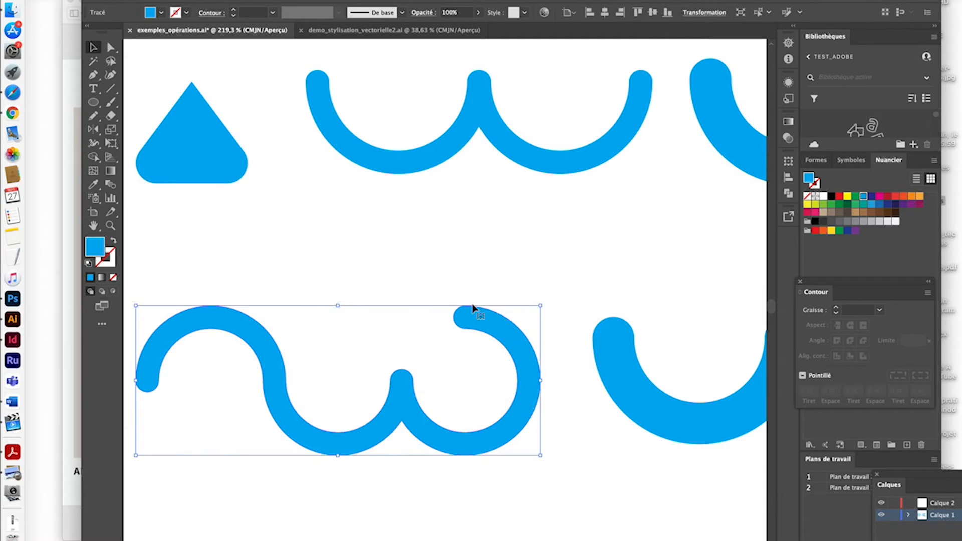
pyautogui.moveTo(486, 339); pyautogui.dragTo(501, 349)
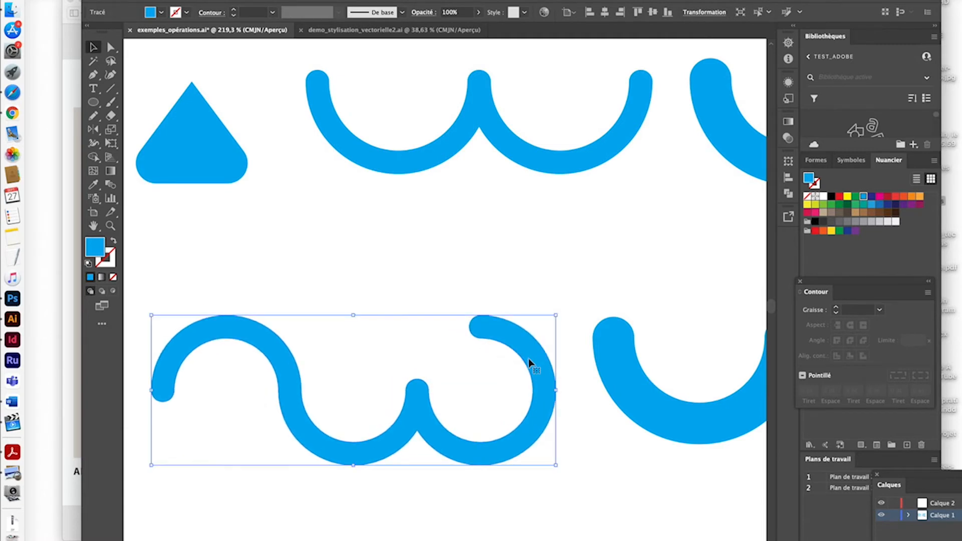
pyautogui.press('super+shift+a')
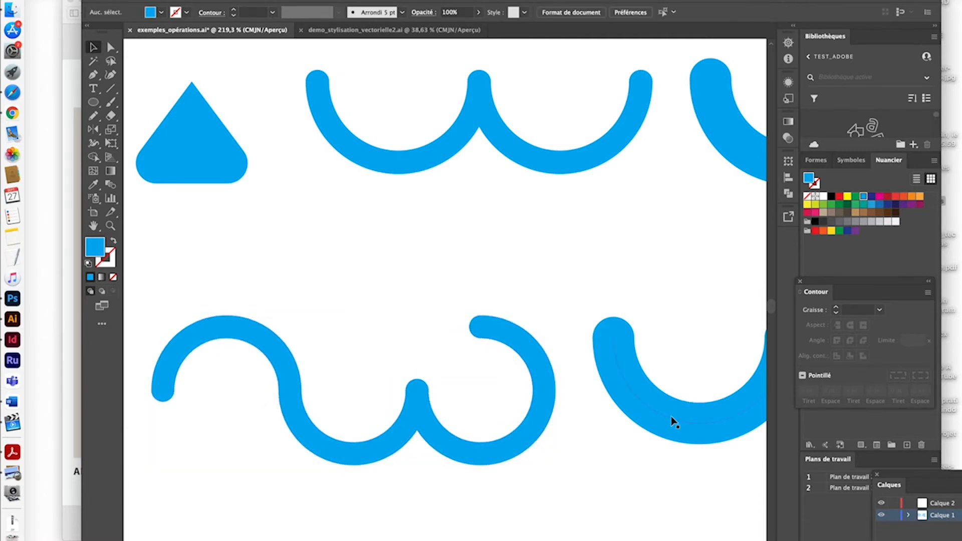
pyautogui.click(673, 419)
pyautogui.click(543, 408)
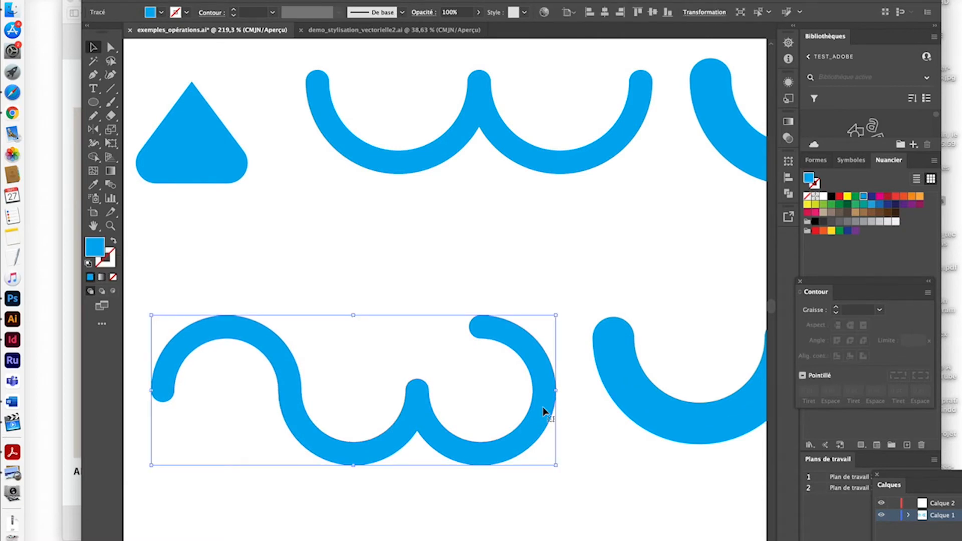
# Draw vertical lines across the wavy shape's first crest and its following trough, and give the trough line a solid blue stroke.
pyautogui.press('super+minus')
pyautogui.hscroll(-5, 543, 409)
pyautogui.scroll(-3, 543, 408)
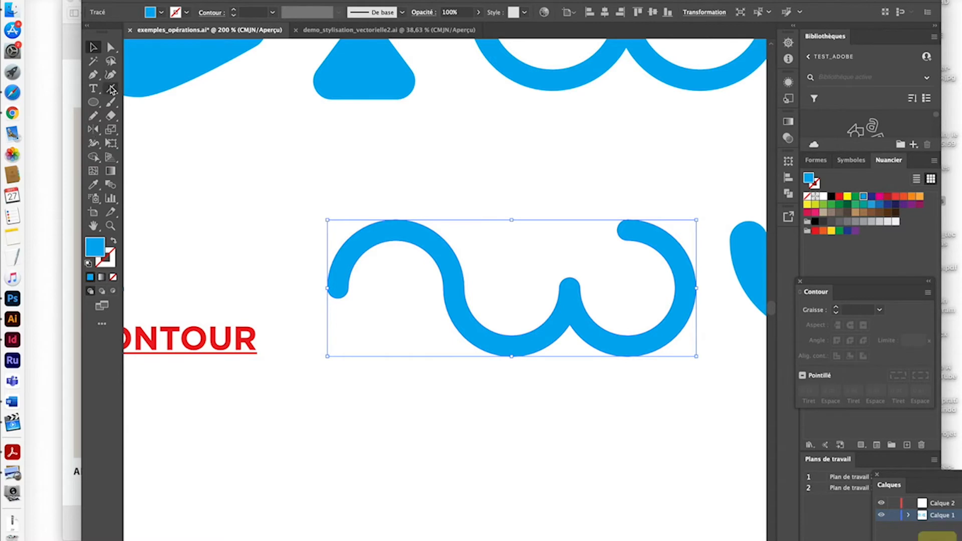
pyautogui.press('a')
pyautogui.click(94, 47)
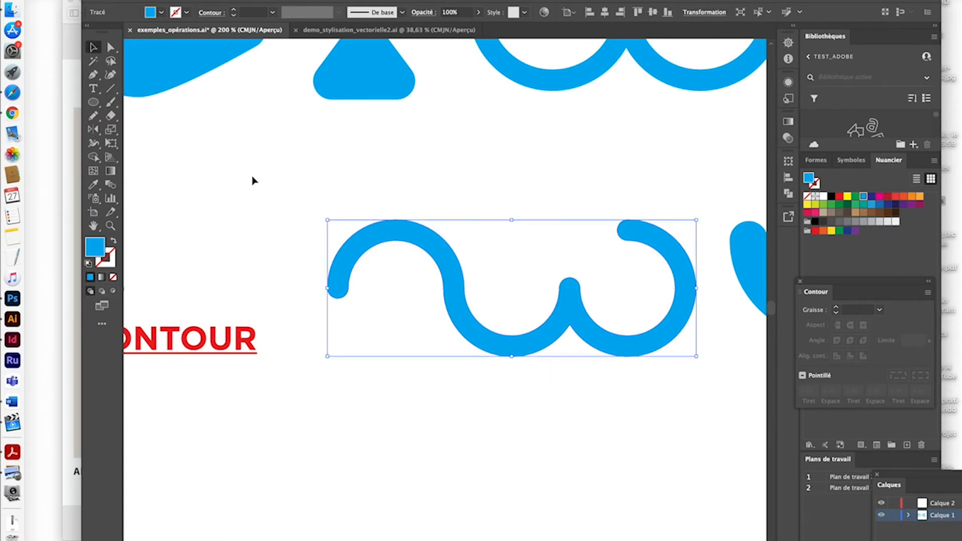
pyautogui.press('\\')
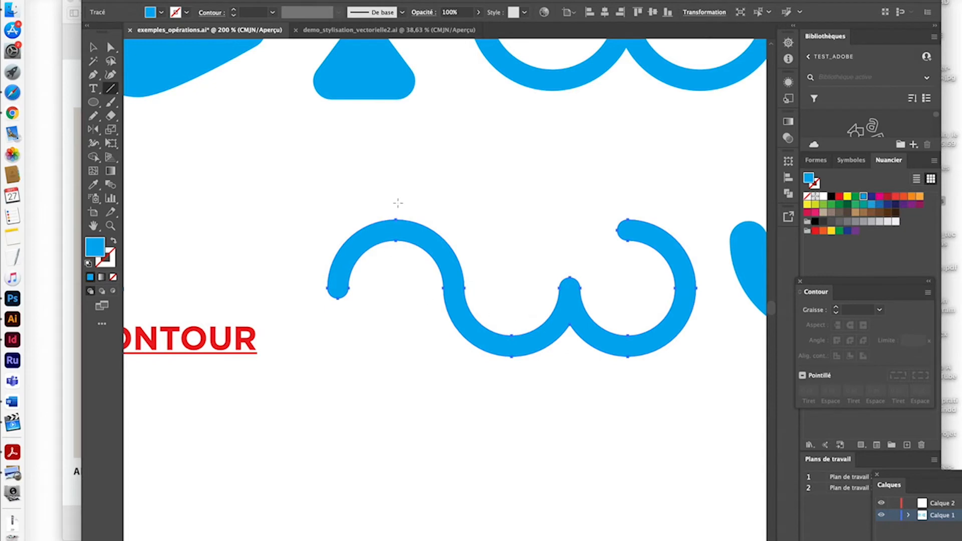
pyautogui.moveTo(397, 203); pyautogui.dragTo(396, 276)
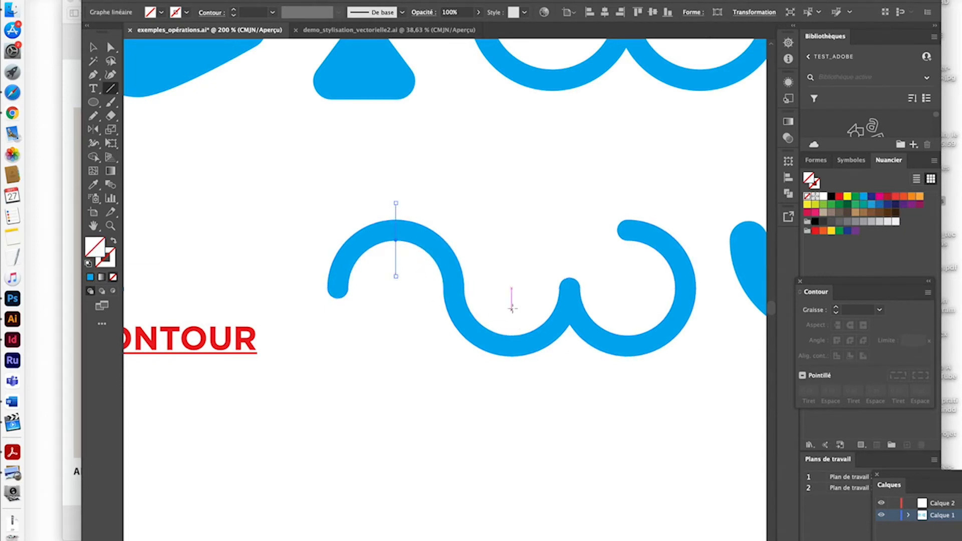
pyautogui.moveTo(512, 310); pyautogui.dragTo(512, 370)
pyautogui.click(92, 277)
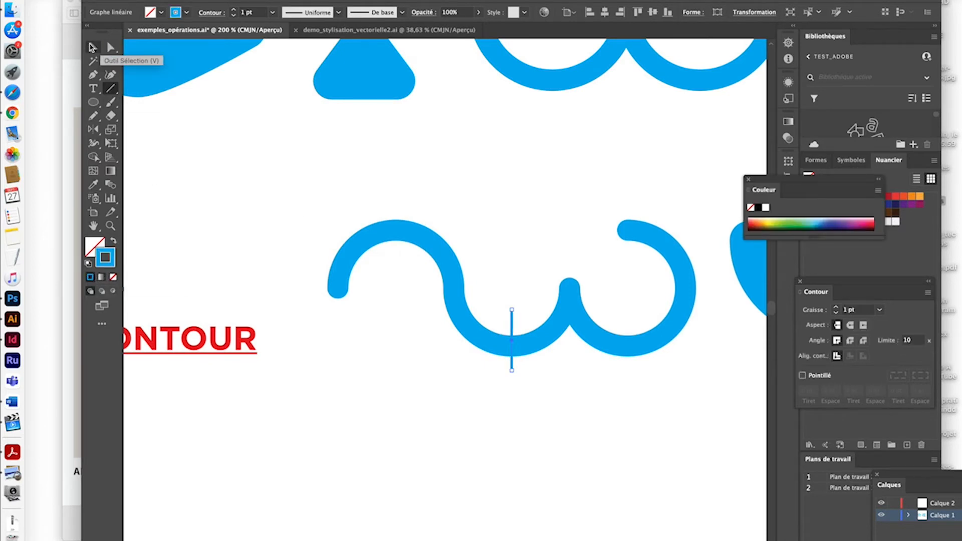
# Draw a 1 pt blue vertical line across the first crest and a matching horizontal line across the outer curve of the end loop.
pyautogui.click(93, 47)
pyautogui.click(111, 88)
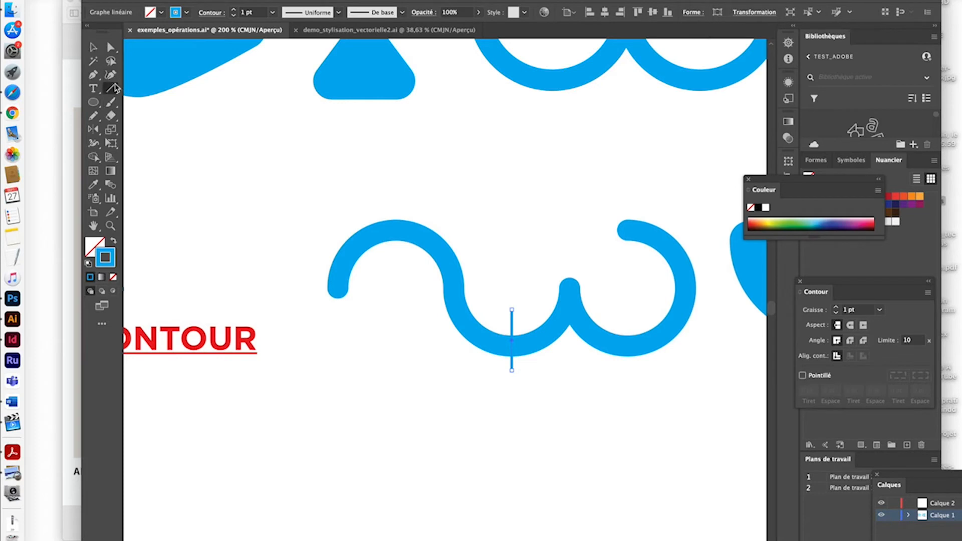
pyautogui.moveTo(397, 202); pyautogui.dragTo(396, 256)
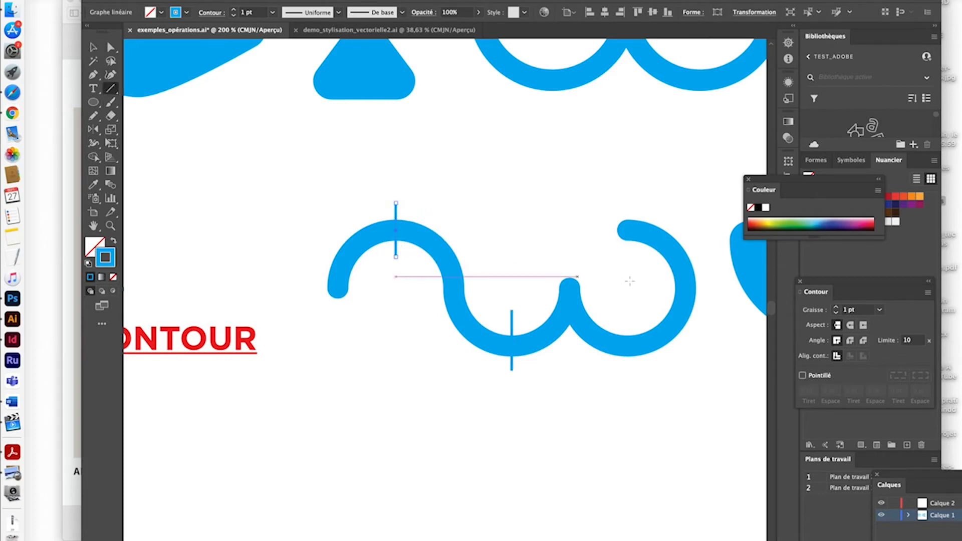
pyautogui.moveTo(655, 283); pyautogui.dragTo(709, 284)
# Select the wavy shape with its crossing lines and split it into four separate pieces using the Shape Builder tool.
pyautogui.click(93, 47)
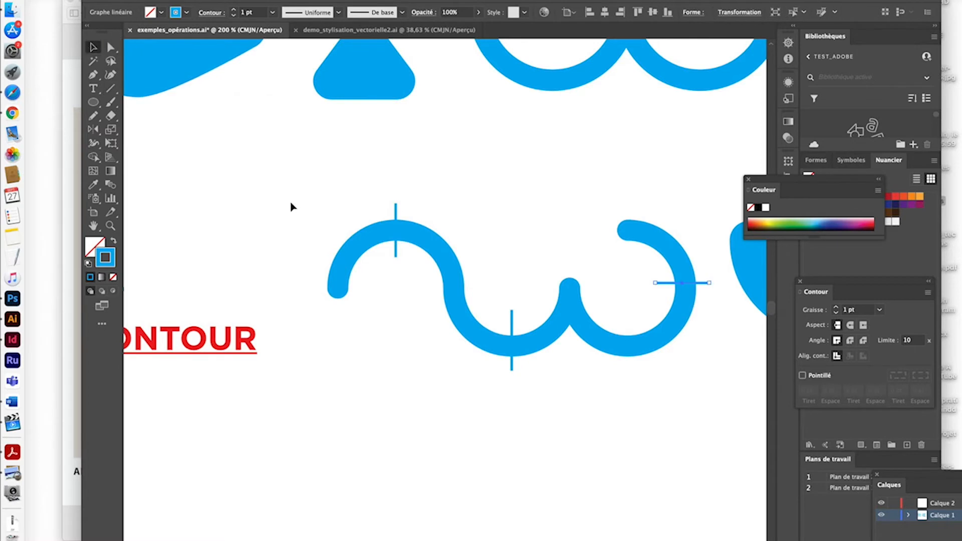
pyautogui.moveTo(303, 215); pyautogui.dragTo(687, 372)
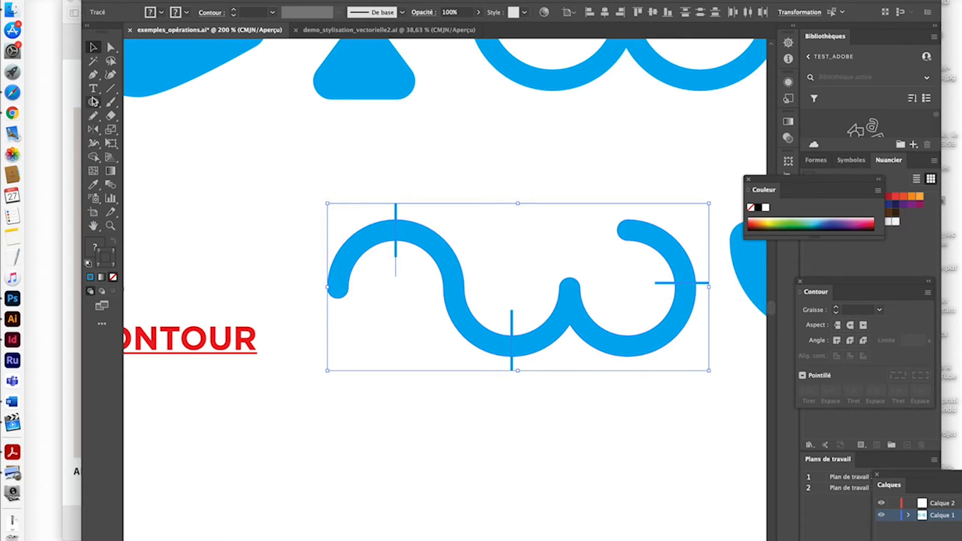
pyautogui.click(94, 157)
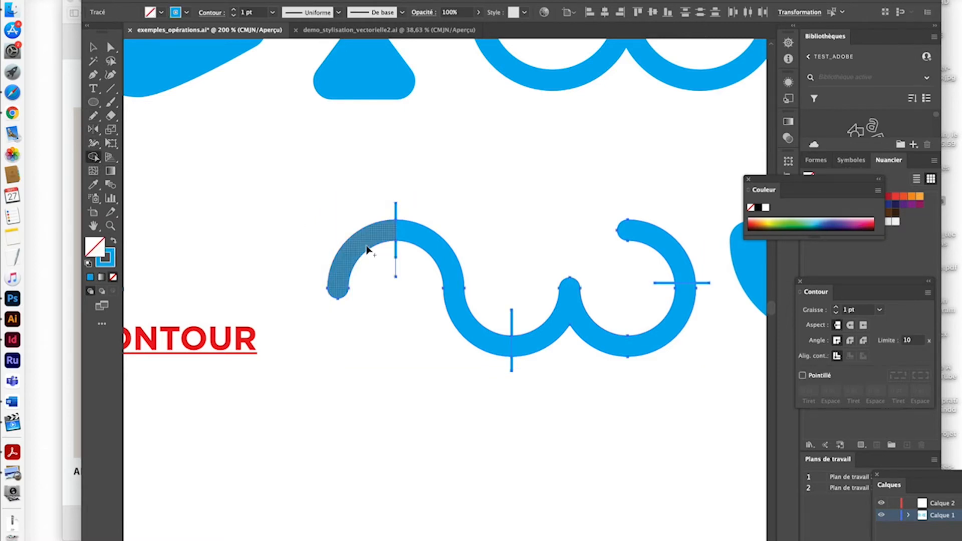
pyautogui.click(359, 245)
pyautogui.click(423, 250)
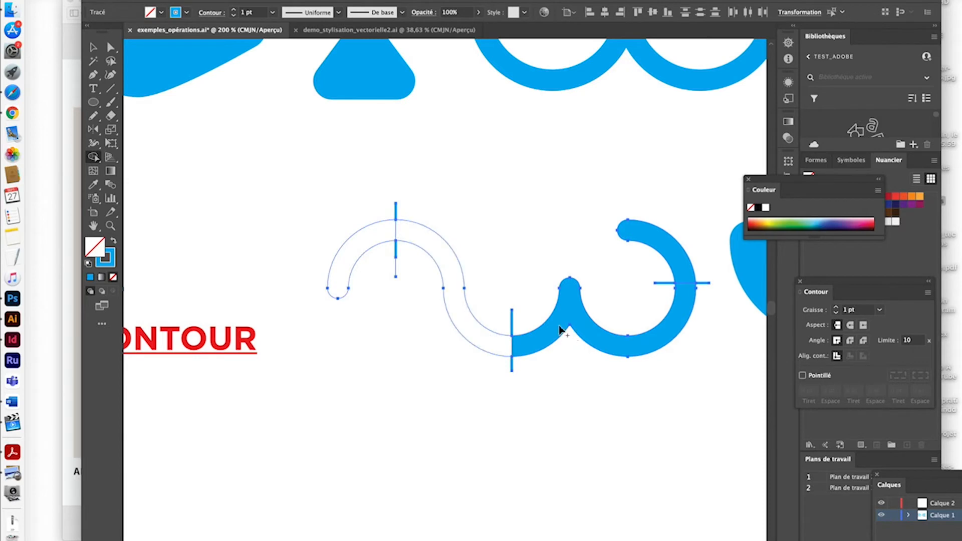
pyautogui.click(563, 331)
pyautogui.click(661, 247)
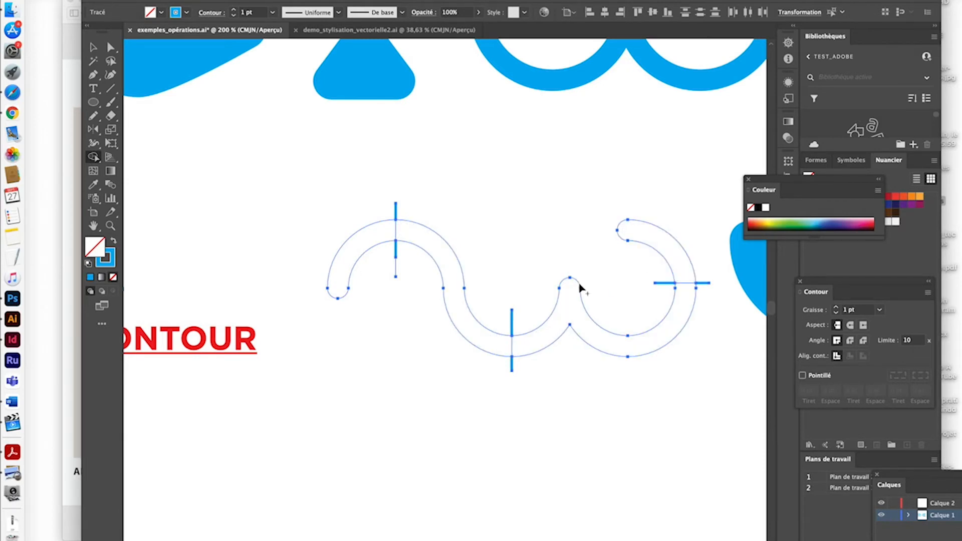
# Remove the line ends protruding from the wavy shape's crest, trough and end loop with the Shape Builder tool.
pyautogui.keyDown('alt'); pyautogui.click(395, 209); pyautogui.keyUp('alt')
pyautogui.keyDown('alt'); pyautogui.click(511, 365); pyautogui.keyUp('alt')
pyautogui.keyDown('alt'); pyautogui.click(513, 324); pyautogui.keyUp('alt')
pyautogui.keyDown('alt'); pyautogui.click(395, 271); pyautogui.keyUp('alt')
pyautogui.keyDown('alt'); pyautogui.click(662, 283); pyautogui.keyUp('alt')
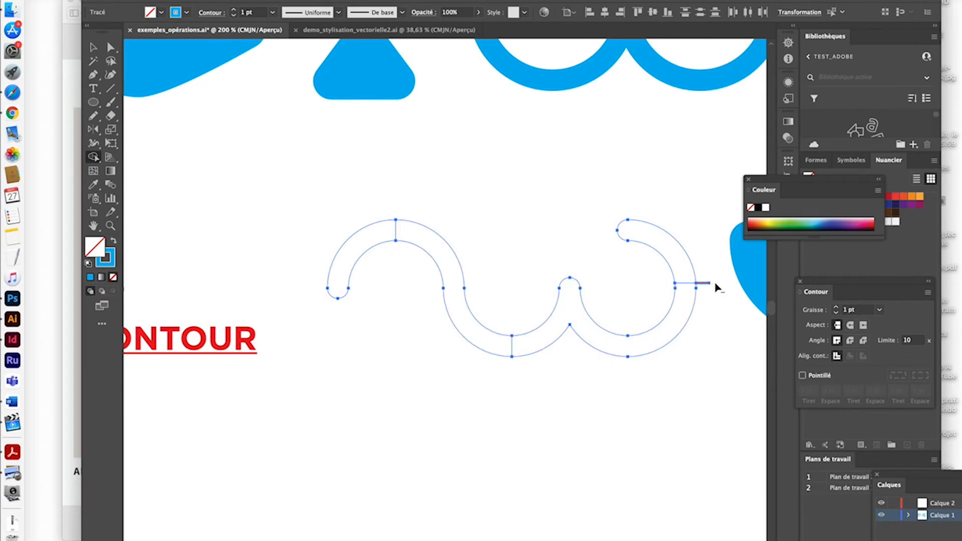
pyautogui.keyDown('alt'); pyautogui.click(705, 284); pyautogui.keyUp('alt')
# Fill the first piece of the divided wavy shape with bright red and the second piece with dark red.
pyautogui.press('v')
pyautogui.click(230, 172)
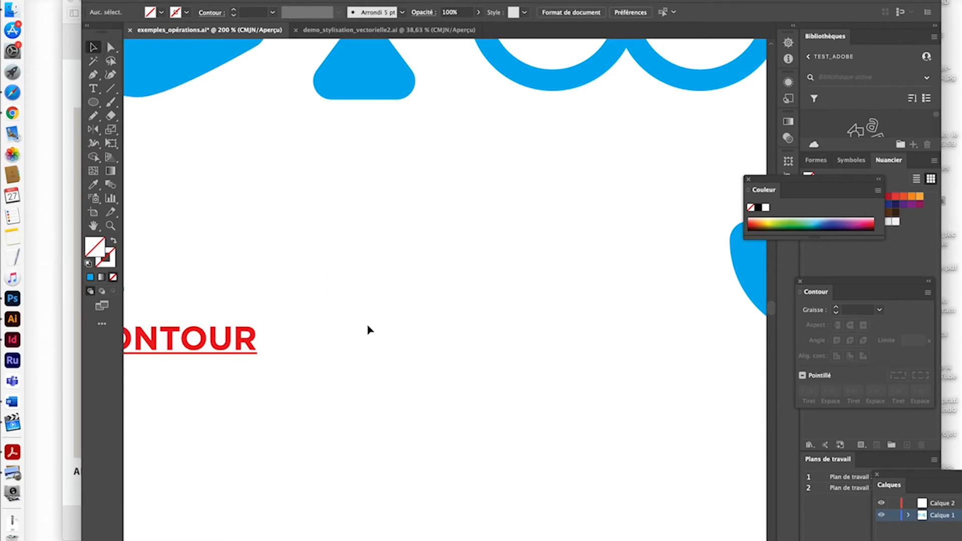
pyautogui.click(364, 290)
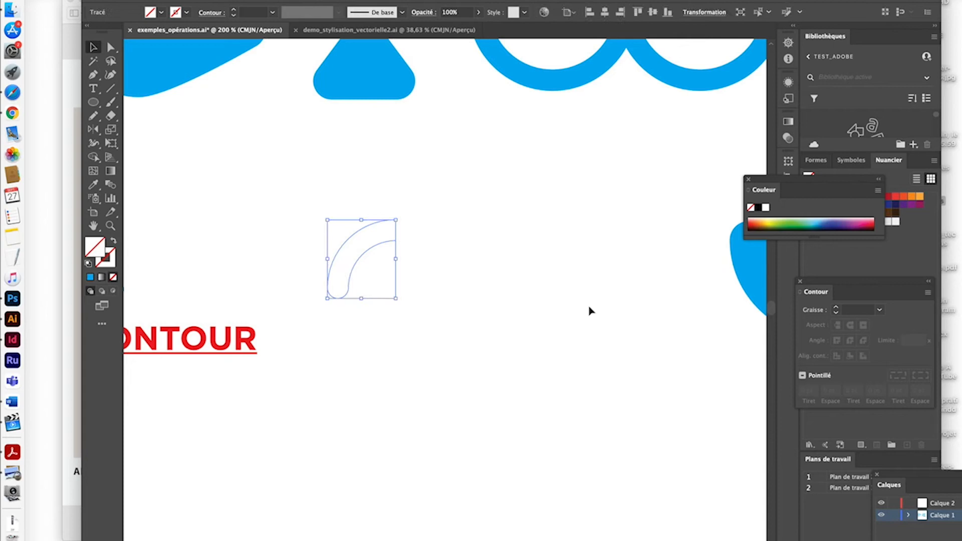
pyautogui.click(896, 196)
pyautogui.click(436, 251)
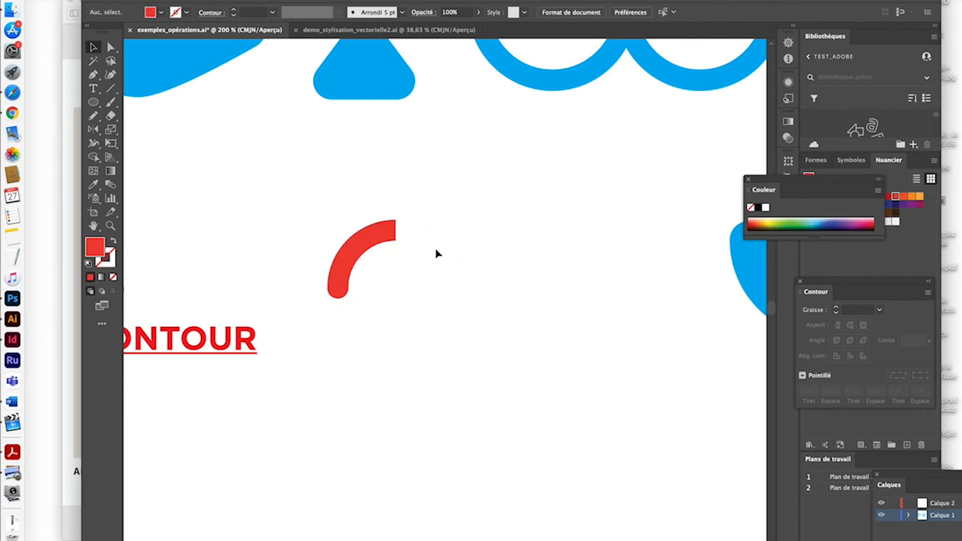
pyautogui.click(421, 278)
pyautogui.click(888, 197)
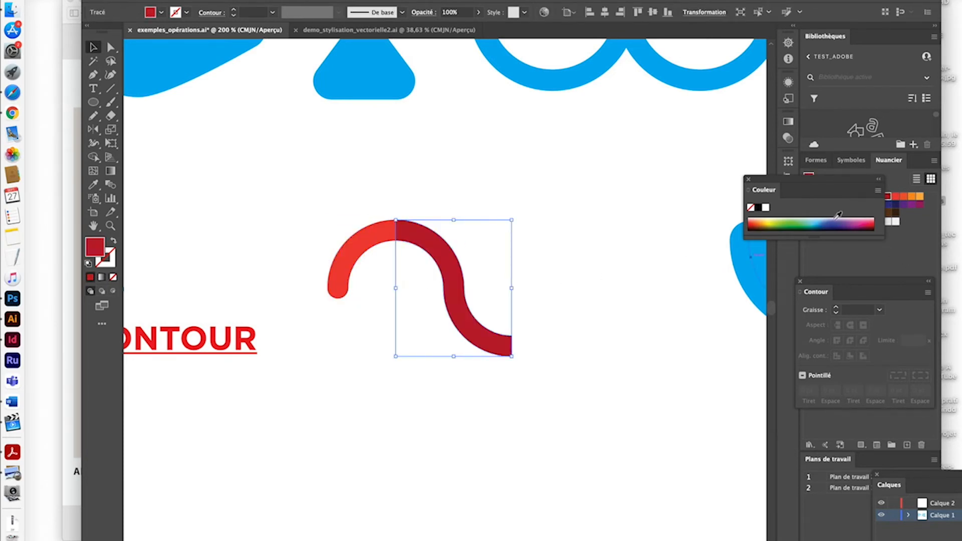
# Fill the third piece of the wavy shape with purple and the last piece with orange.
pyautogui.click(548, 330)
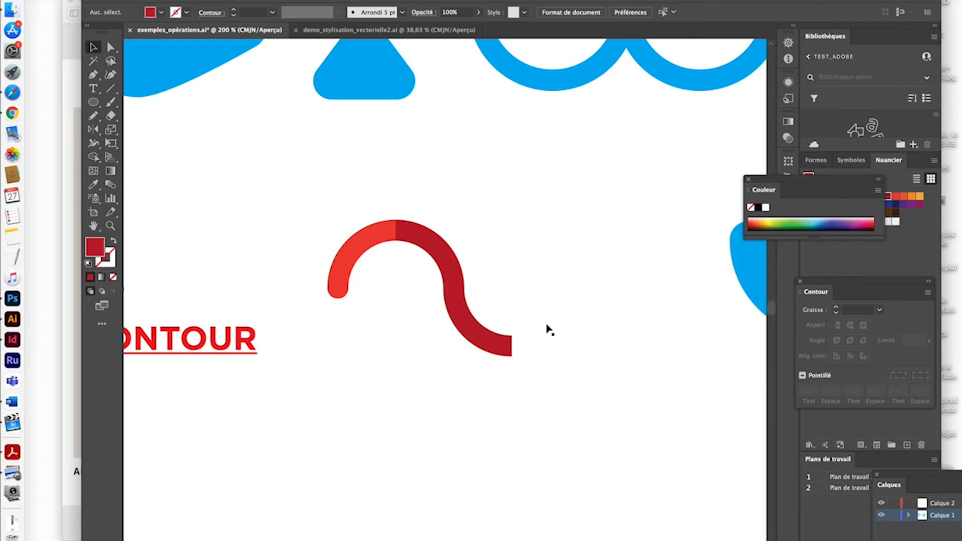
pyautogui.click(565, 356)
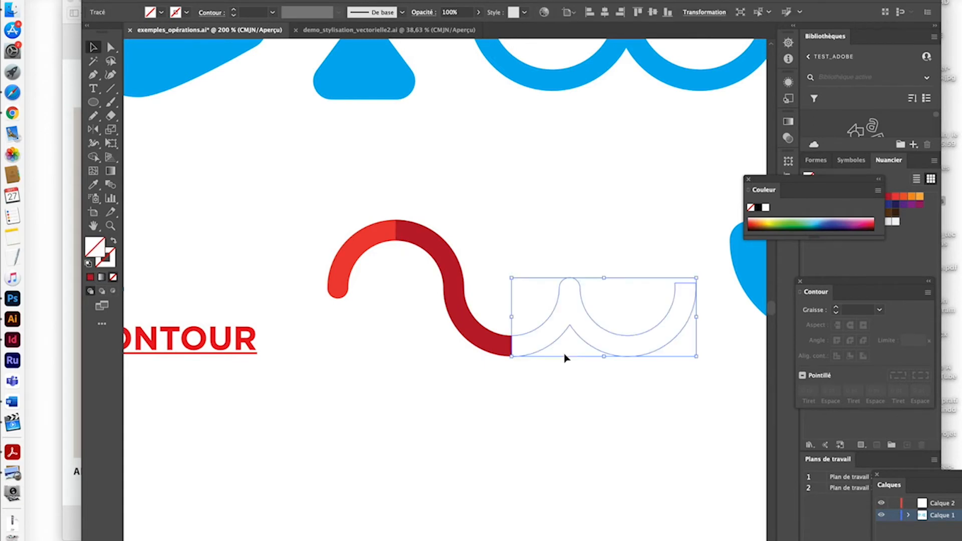
pyautogui.click(912, 206)
pyautogui.click(636, 221)
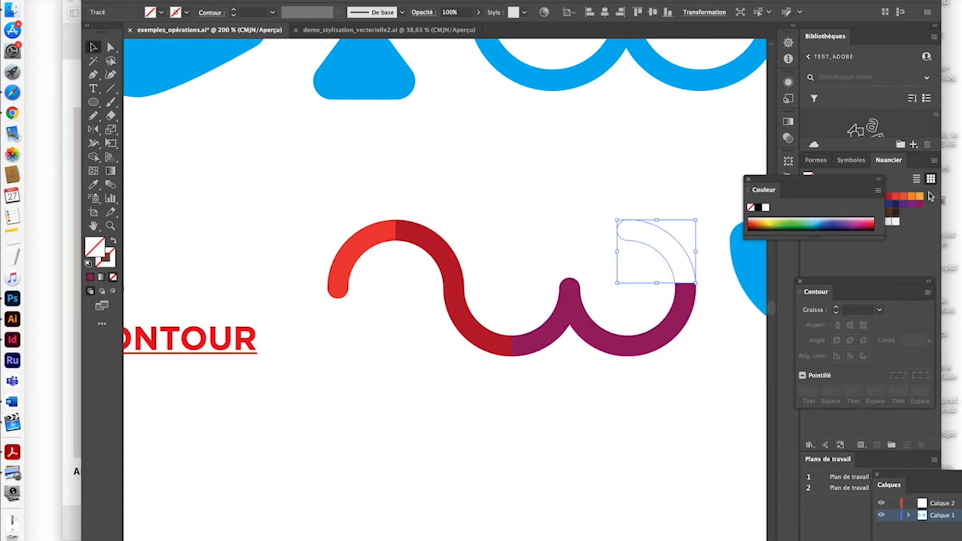
pyautogui.click(912, 196)
pyautogui.click(645, 167)
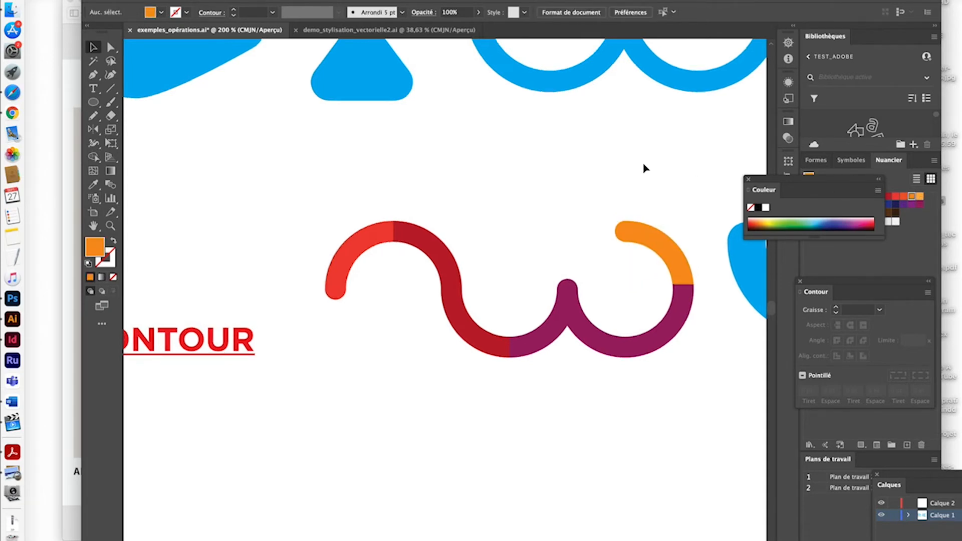
# Select the 16 pt double arc to compare it with the divided wavy shape, and review the "transformer un tracé en forme" row.
pyautogui.hscroll(4, 645, 167)
pyautogui.scroll(1, 644, 167)
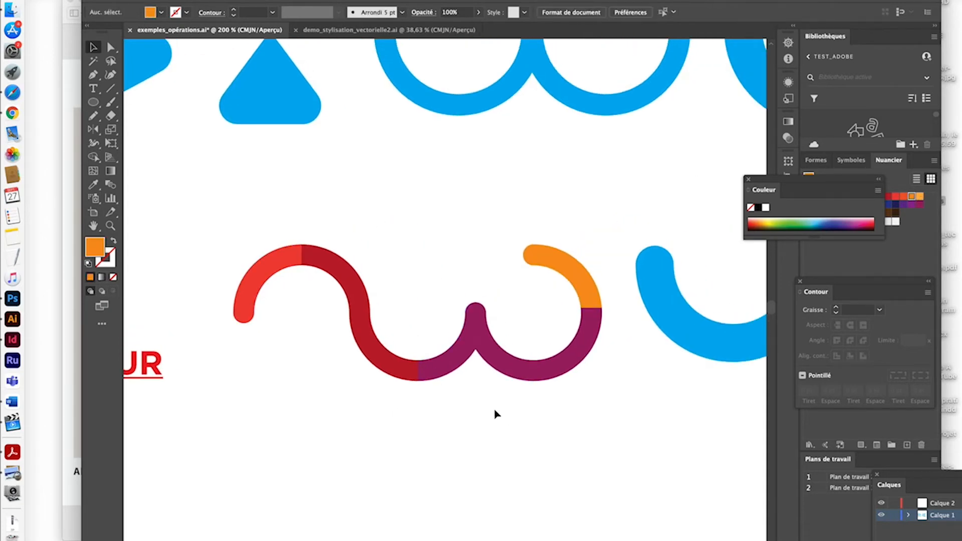
pyautogui.hscroll(10, 496, 412)
pyautogui.scroll(1, 496, 412)
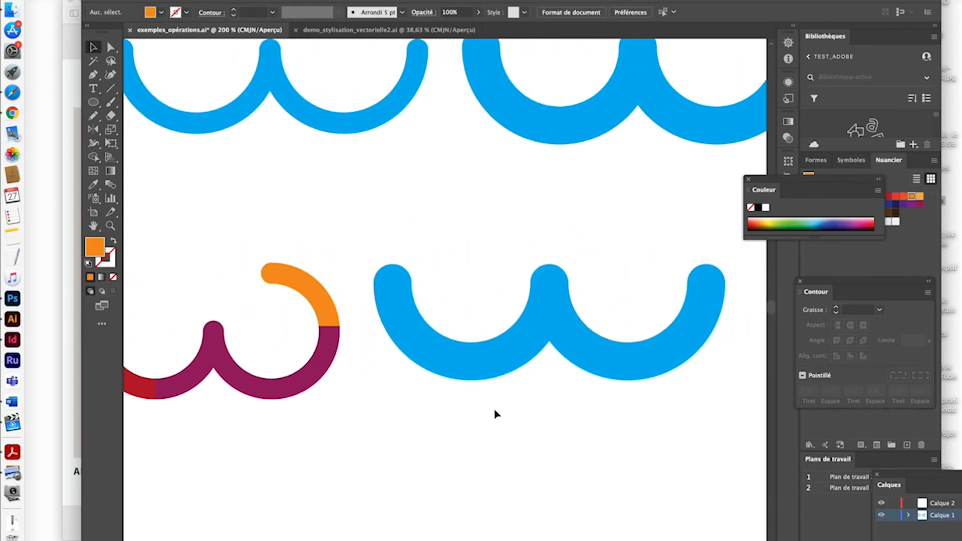
pyautogui.click(582, 348)
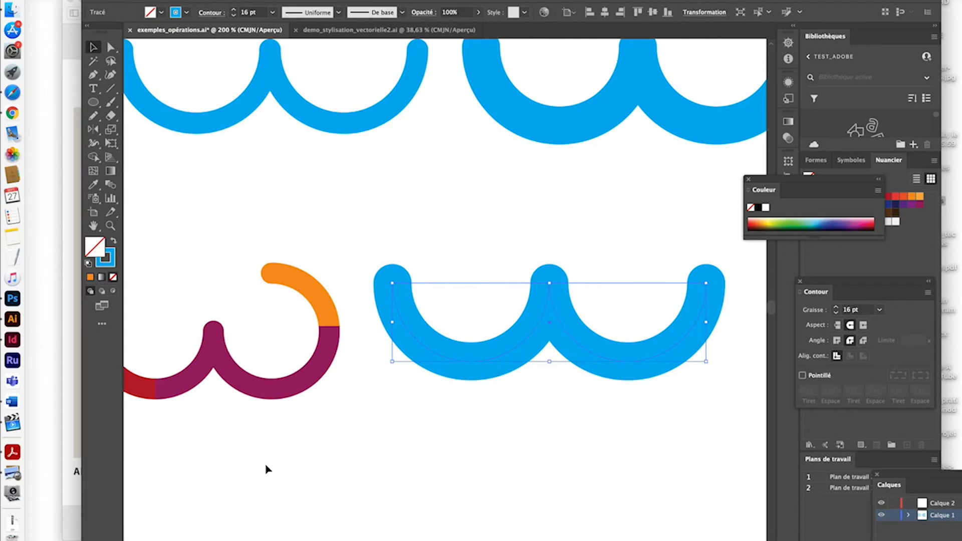
pyautogui.press('super+1')
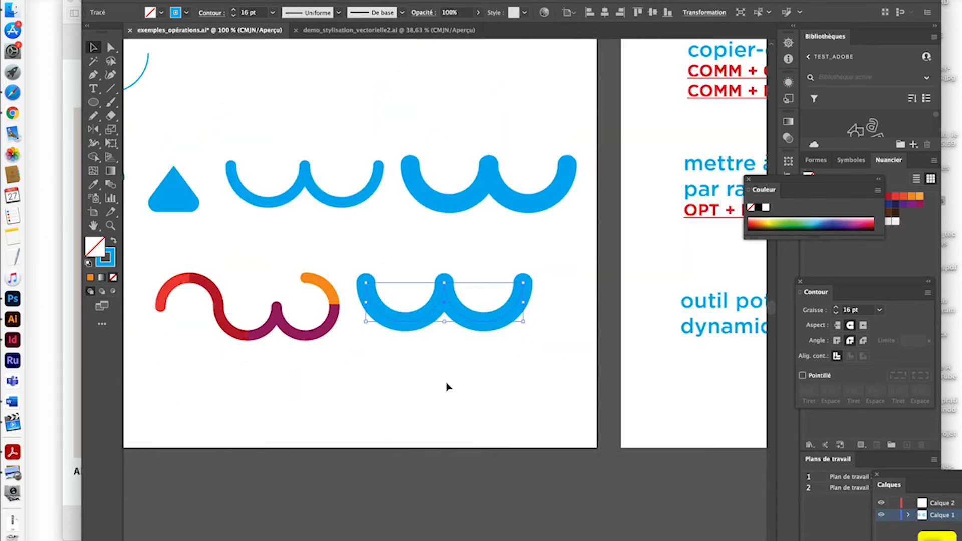
pyautogui.hscroll(-10, 244, 391)
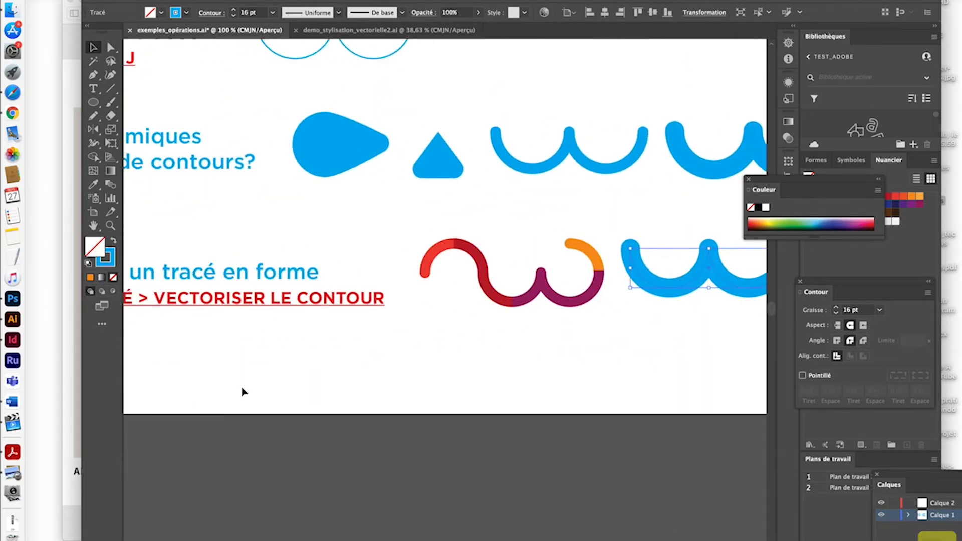
pyautogui.scroll(-3, 311, 355)
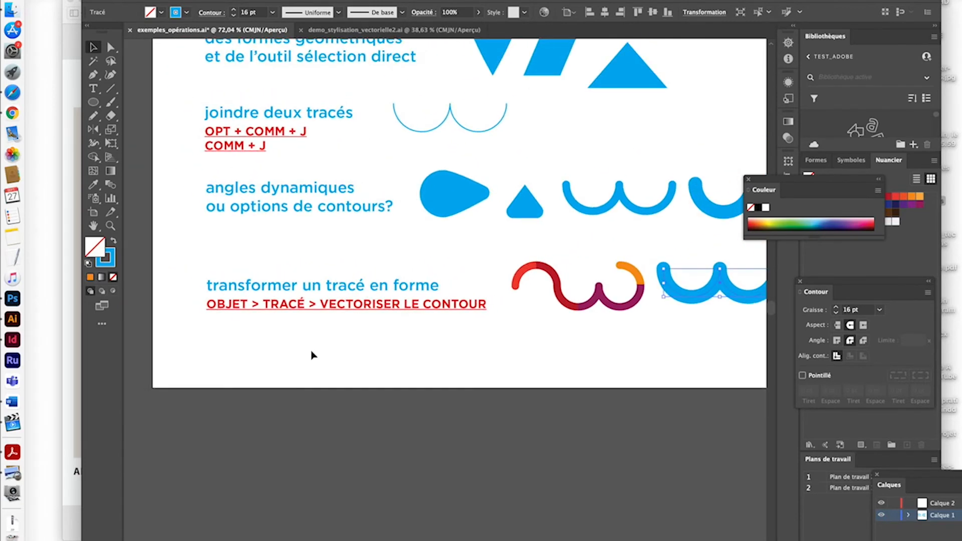
pyautogui.hscroll(2, 445, 314)
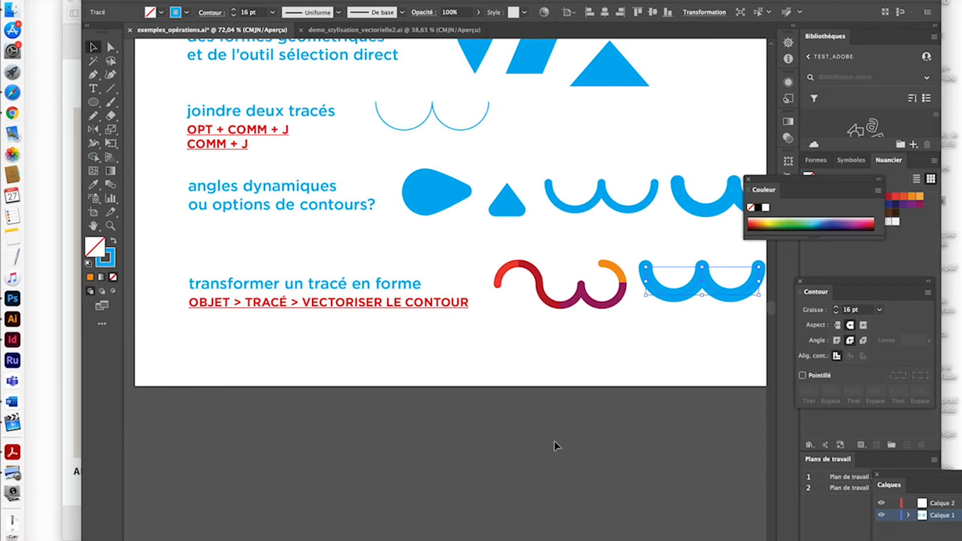
pyautogui.press('super+minus')
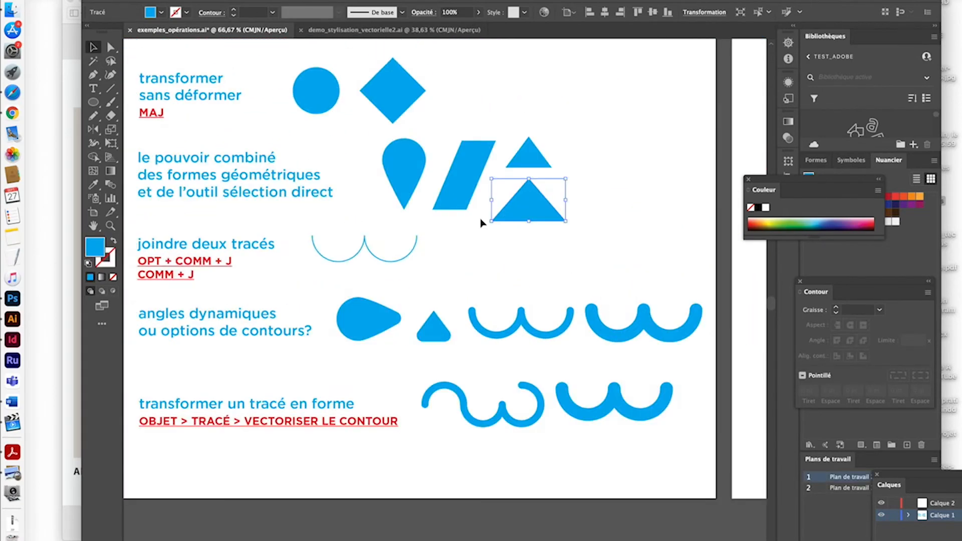
# Go to the second artboard to examine its examples, starting with the "outil concepteur de formes" row.
pyautogui.click(677, 263)
pyautogui.hscroll(10, 571, 296)
pyautogui.scroll(2, 572, 297)
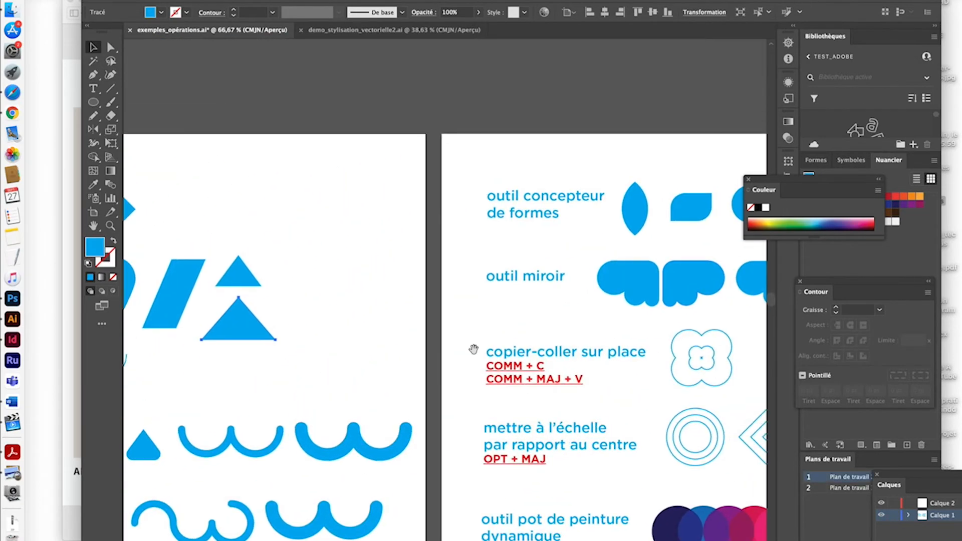
pyautogui.hscroll(10, 407, 263)
pyautogui.scroll(-3, 407, 263)
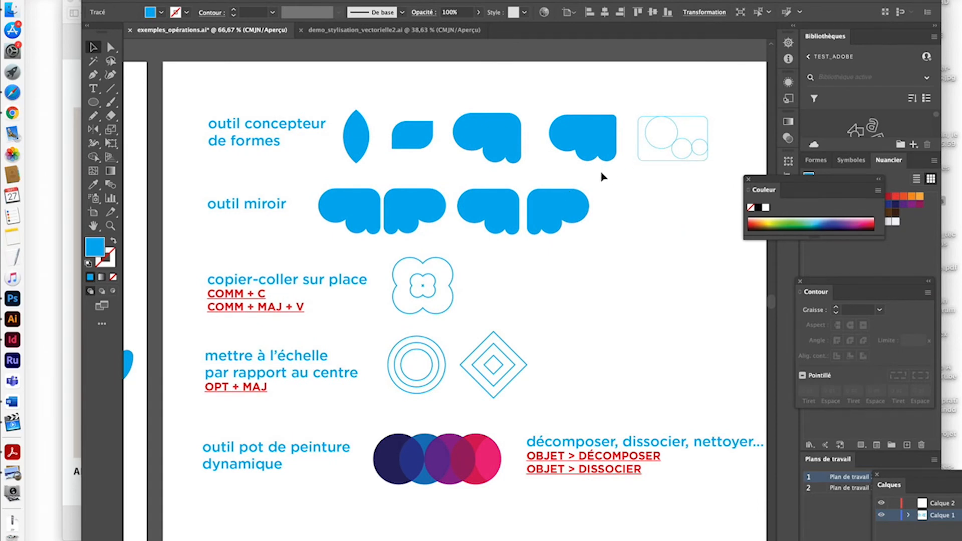
# Examine the "outil concepteur de formes" row, selecting its label and the blue lens shape made from overlapping circles.
pyautogui.scroll(3, 603, 177)
pyautogui.hscroll(-7, 603, 176)
pyautogui.scroll(2, 603, 177)
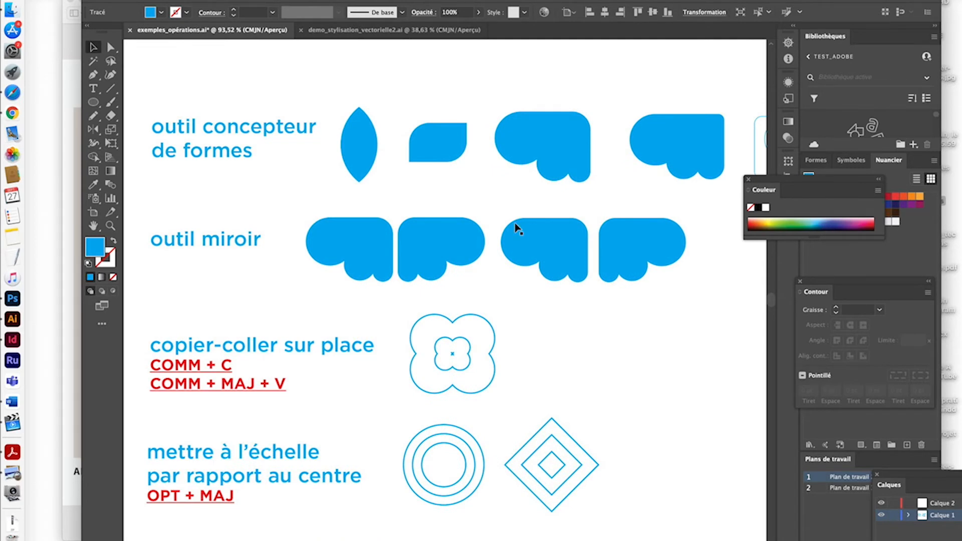
pyautogui.click(418, 200)
pyautogui.click(257, 155)
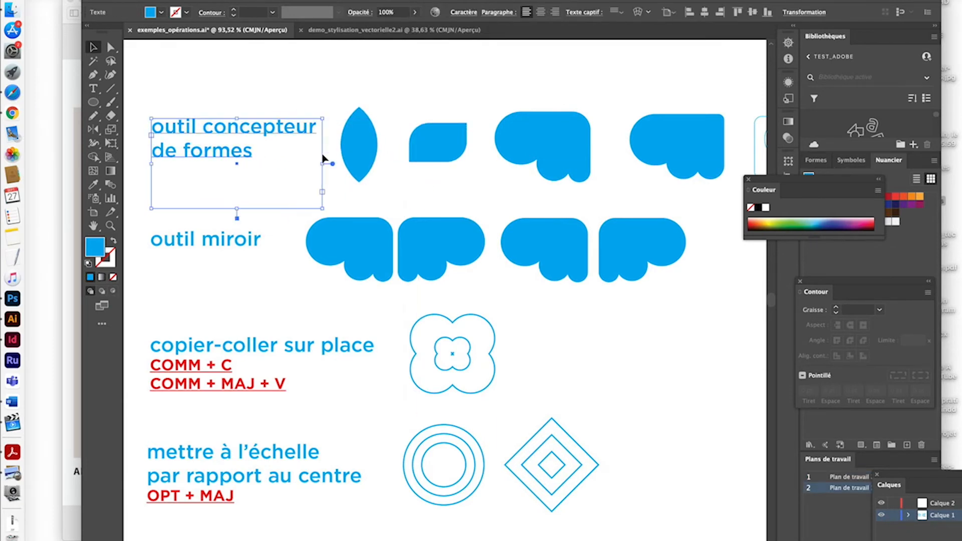
pyautogui.click(362, 152)
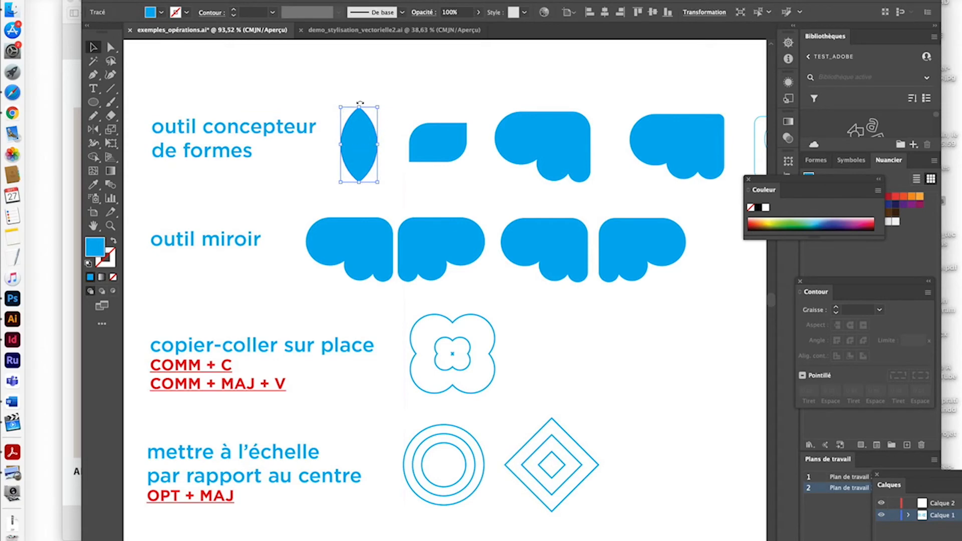
# Draw a filled blue circle about 1.1 in across with the Ellipse tool in the empty area beside the "outil miroir" shapes.
pyautogui.press('super+minus')
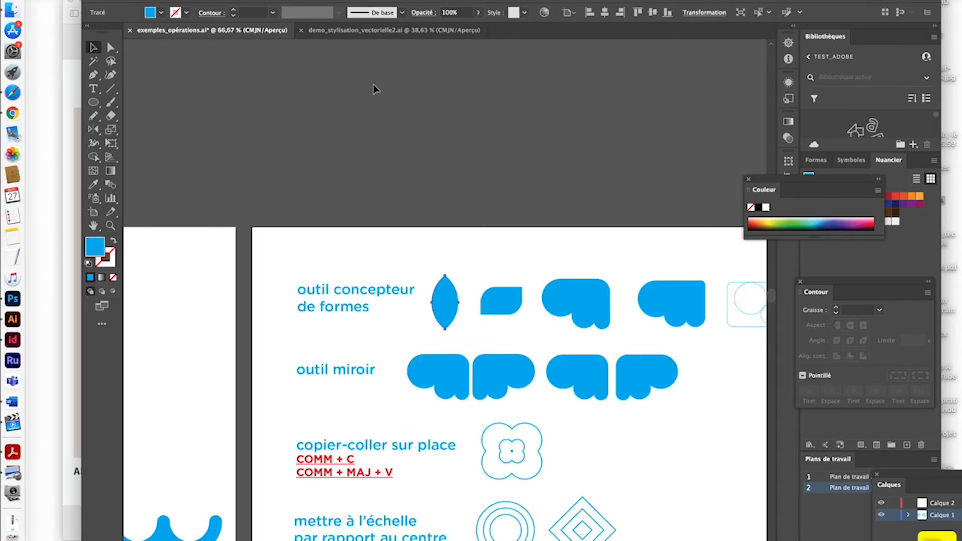
pyautogui.hscroll(5, 431, 251)
pyautogui.hscroll(5, 430, 249)
pyautogui.scroll(-2, 429, 249)
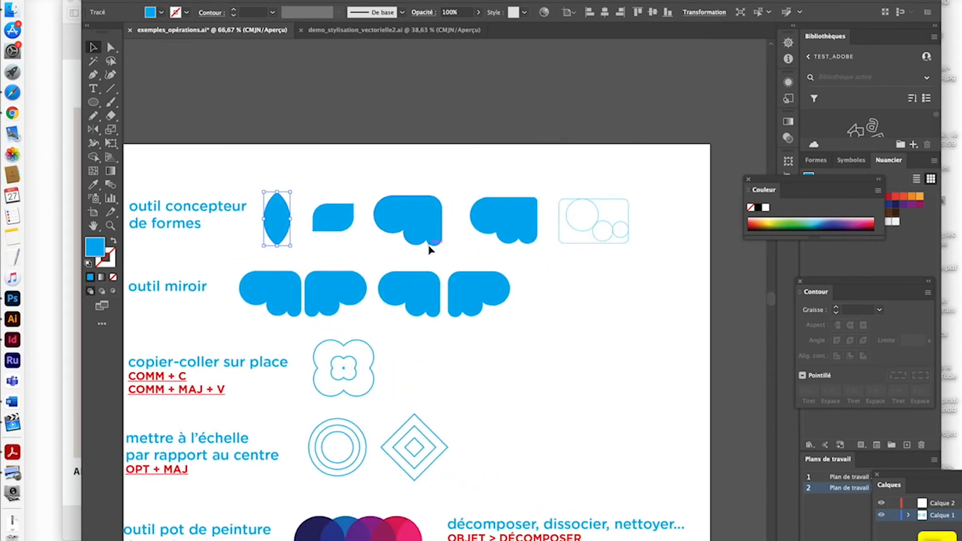
pyautogui.click(95, 104)
pyautogui.click(96, 104)
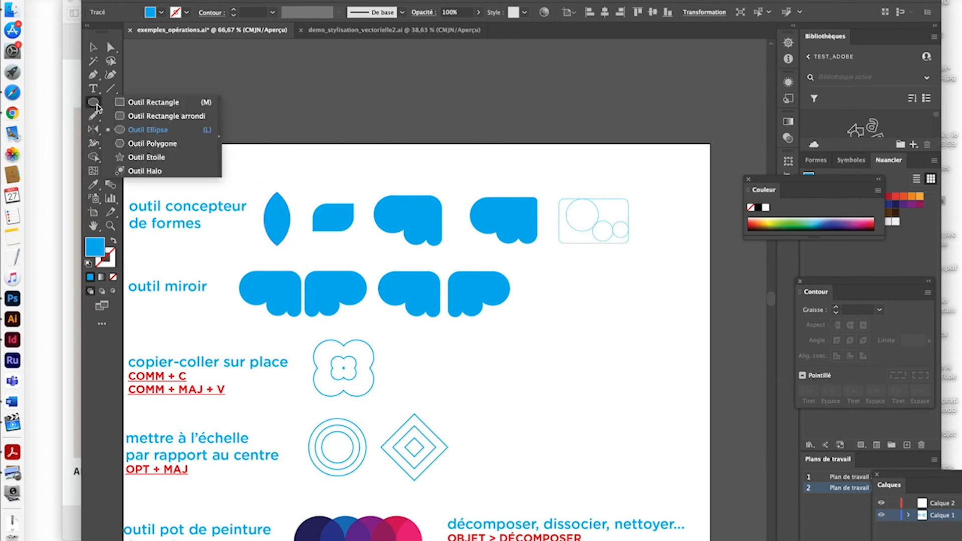
pyautogui.click(149, 131)
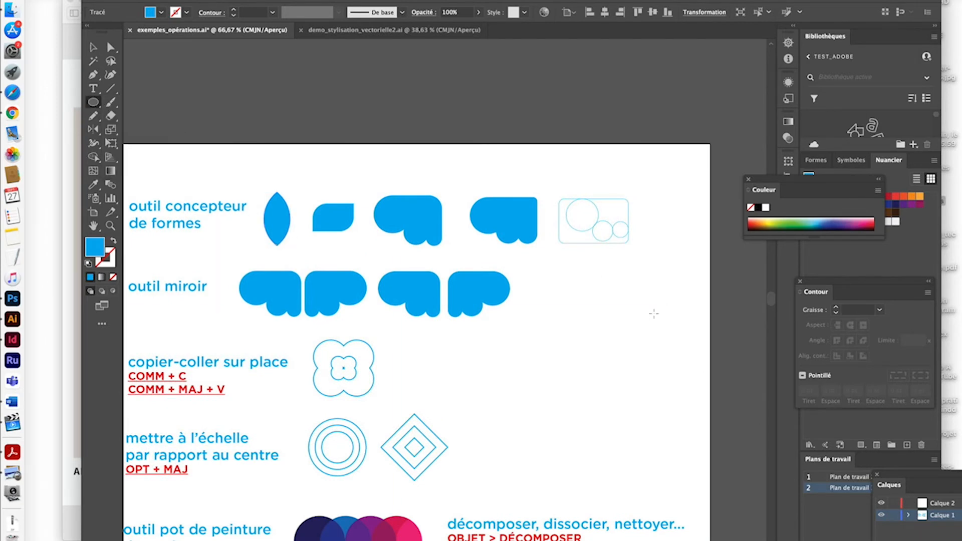
pyautogui.moveTo(537, 291); pyautogui.dragTo(601, 354)
# Duplicate the blue circle sideways so the two overlap, and swap fill and stroke on both to leave only blue outlines.
pyautogui.click(93, 46)
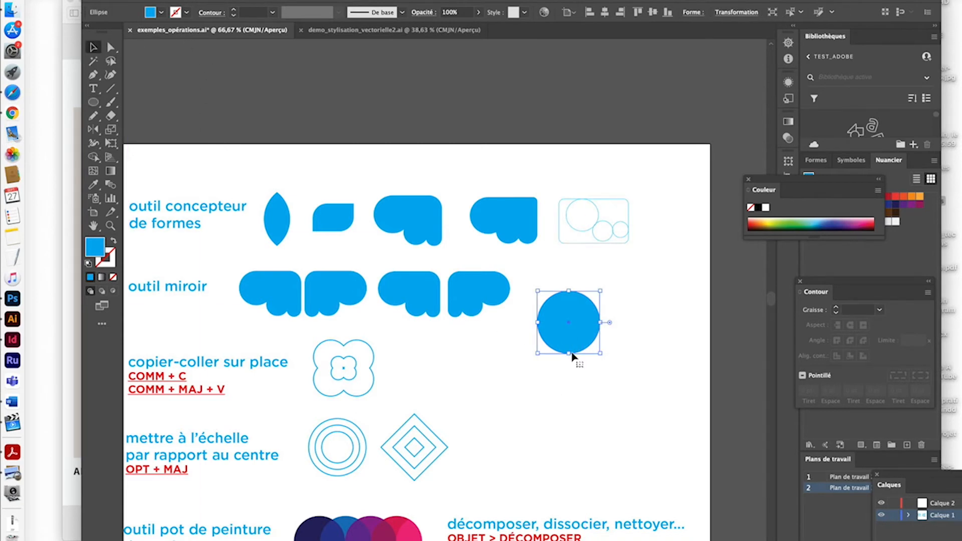
pyautogui.moveTo(569, 347); pyautogui.dragTo(600, 347)
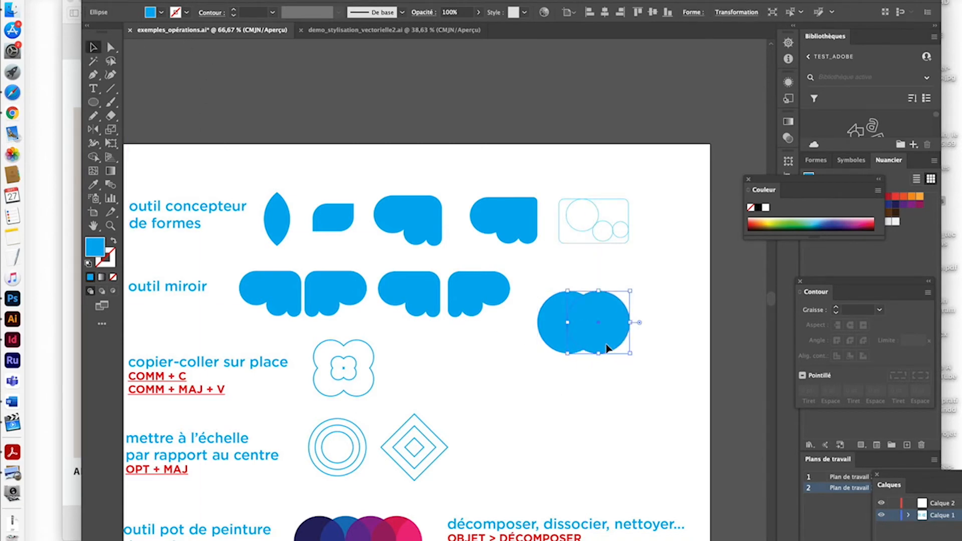
pyautogui.keyDown('shift'); pyautogui.click(544, 345); pyautogui.keyUp('shift')
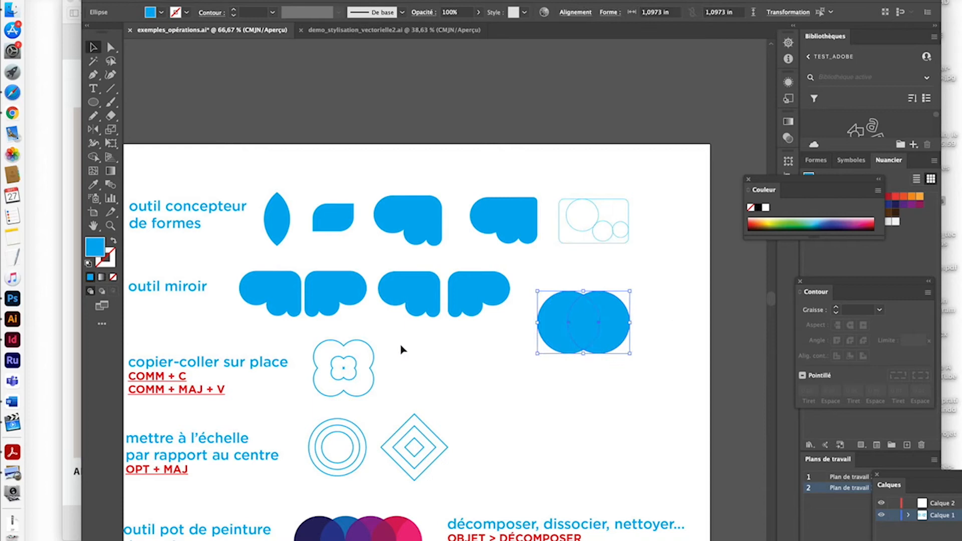
pyautogui.click(113, 241)
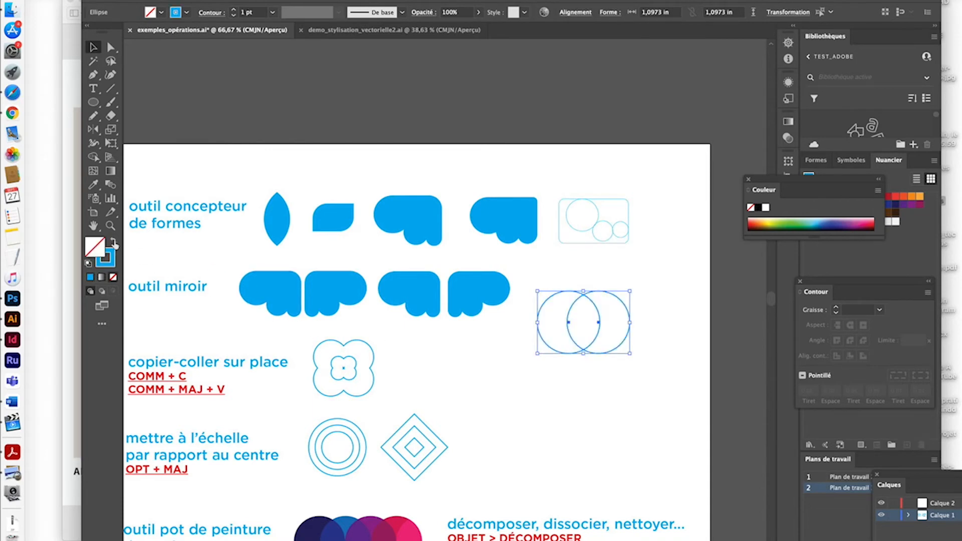
# Delete the two overlapping outlined circles.
pyautogui.click(683, 459)
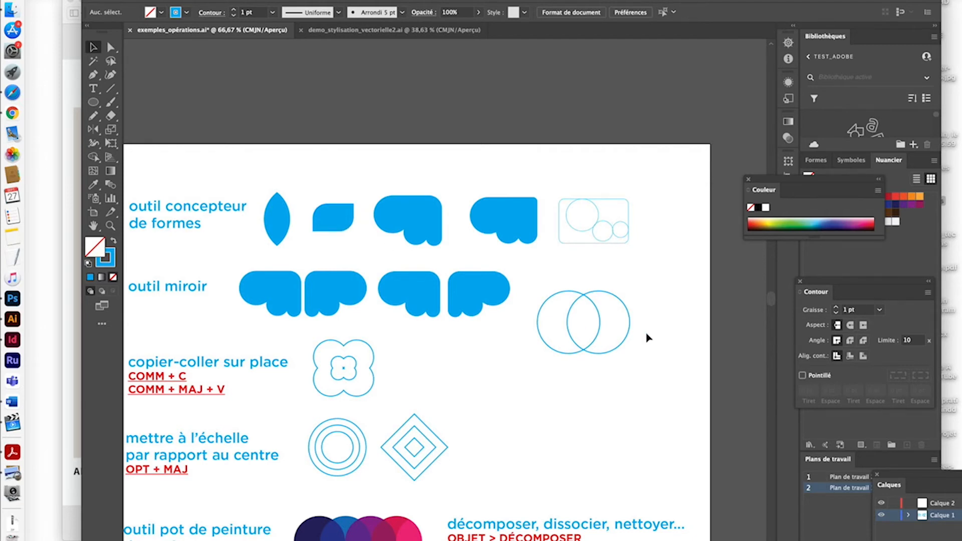
pyautogui.moveTo(651, 323); pyautogui.dragTo(532, 348)
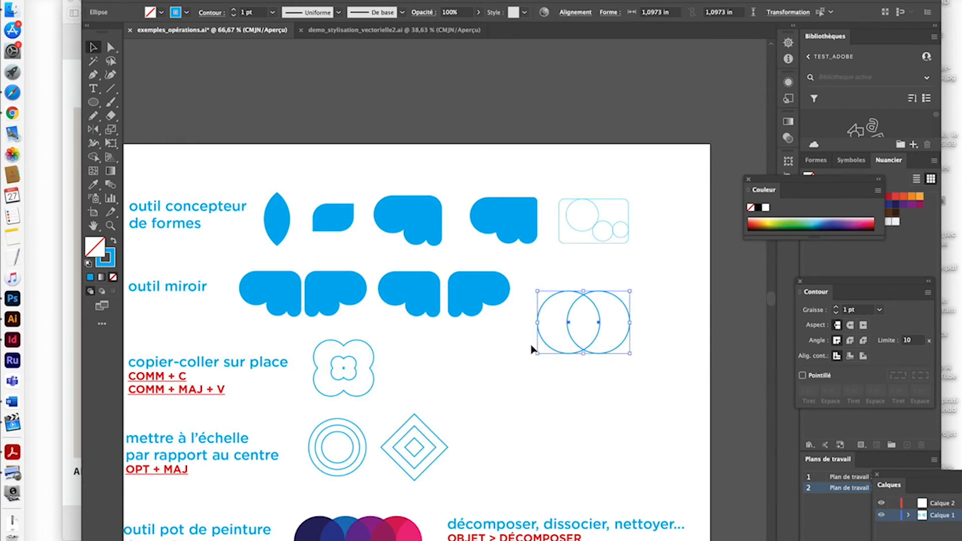
pyautogui.press('Delete')
# Select the finished blue cloud-like shape to compare it with the outlined rounded rectangle and circles next to it.
pyautogui.scroll(3, 539, 221)
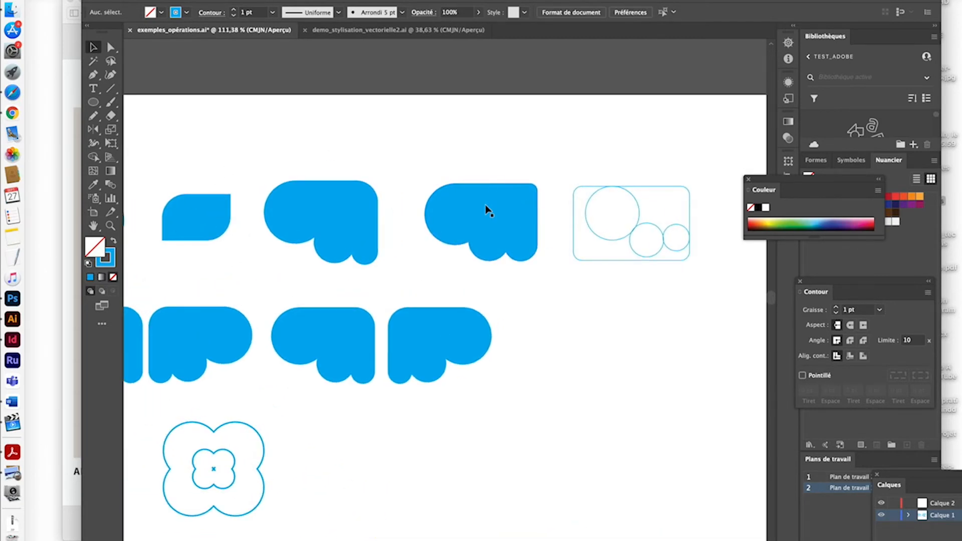
pyautogui.hscroll(4, 485, 206)
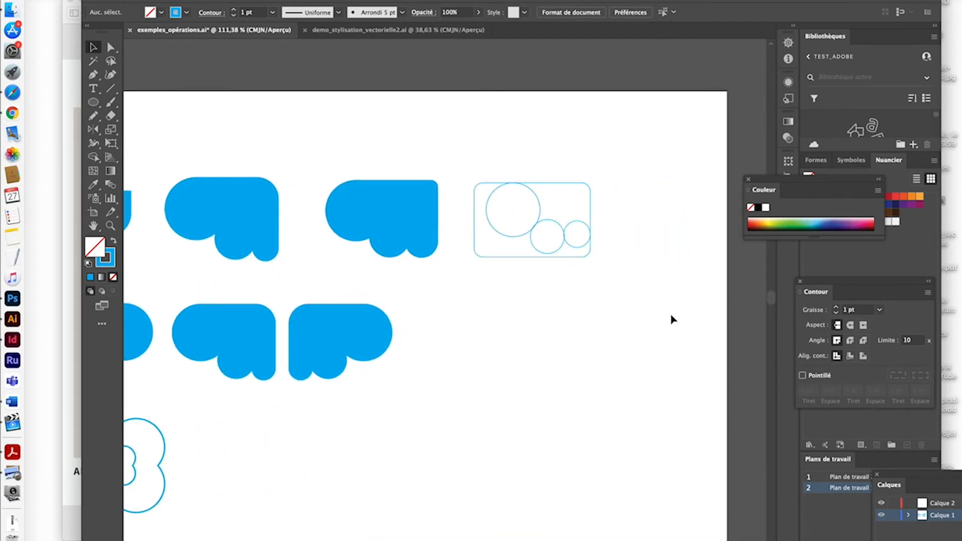
pyautogui.click(383, 202)
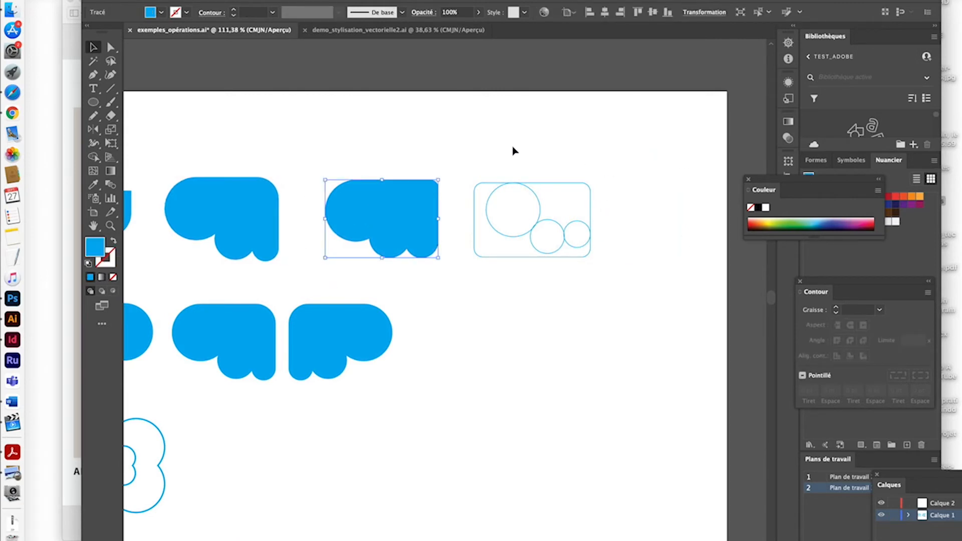
pyautogui.click(628, 234)
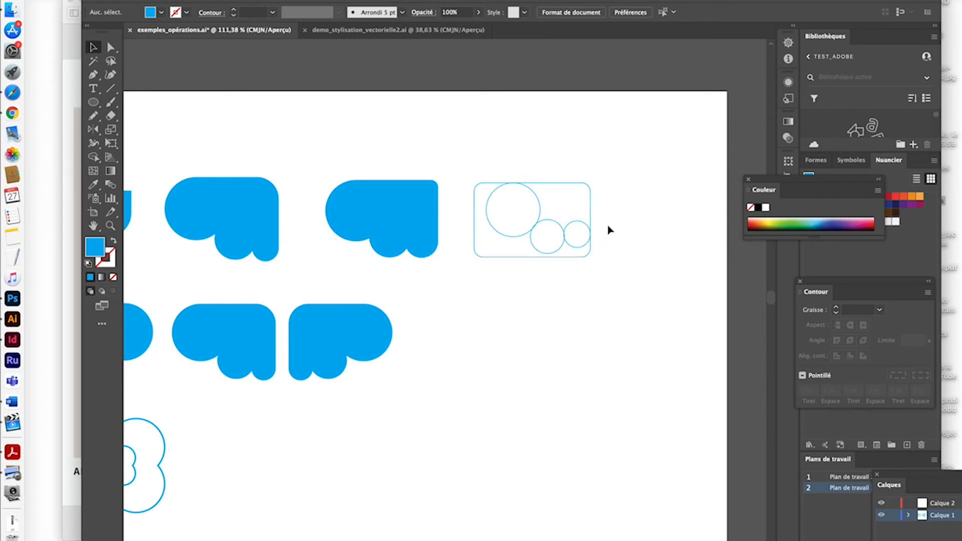
# Select the rounded rectangle with its three circles and merge its upper region with all three circles using the Shape Builder tool.
pyautogui.click(110, 225)
pyautogui.click(517, 206)
pyautogui.click(462, 300)
pyautogui.click(430, 301)
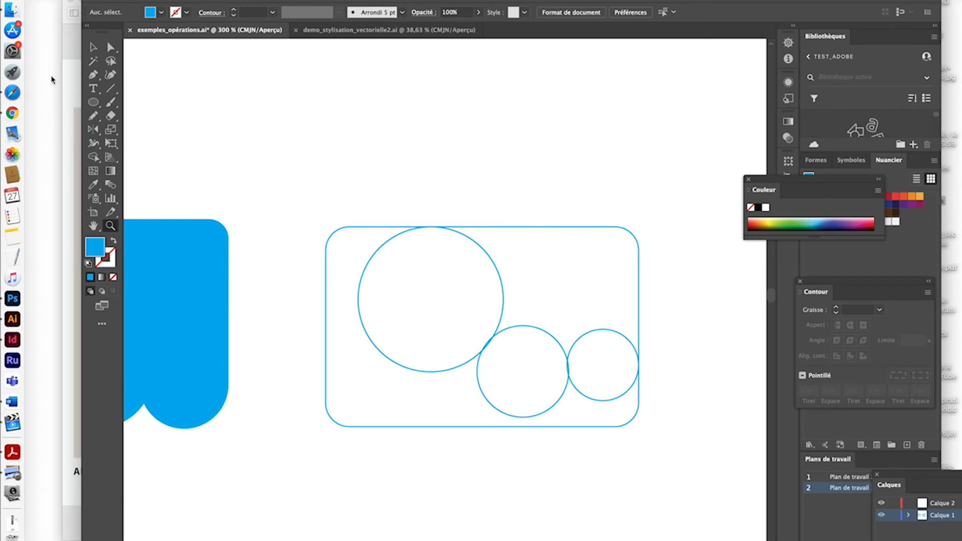
pyautogui.click(94, 48)
pyautogui.moveTo(314, 133); pyautogui.dragTo(668, 485)
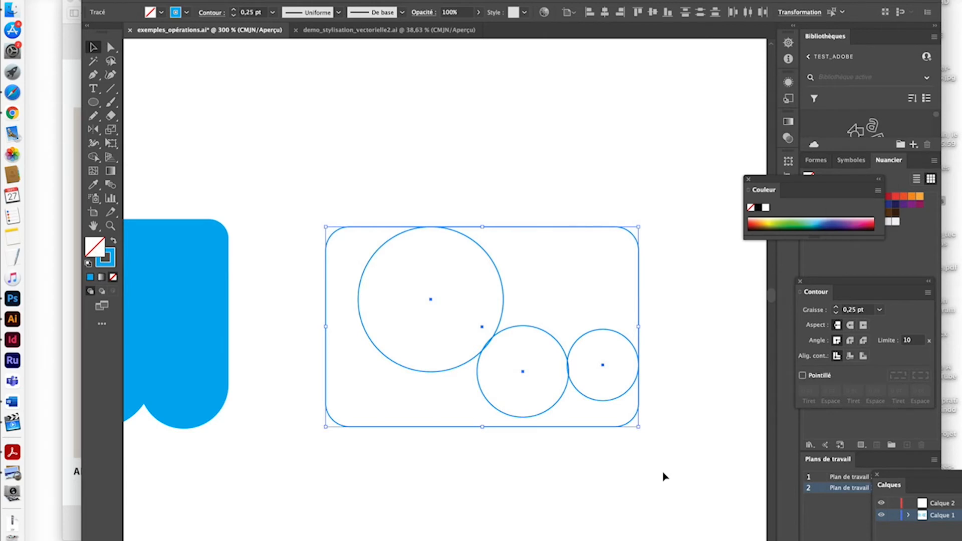
pyautogui.click(94, 157)
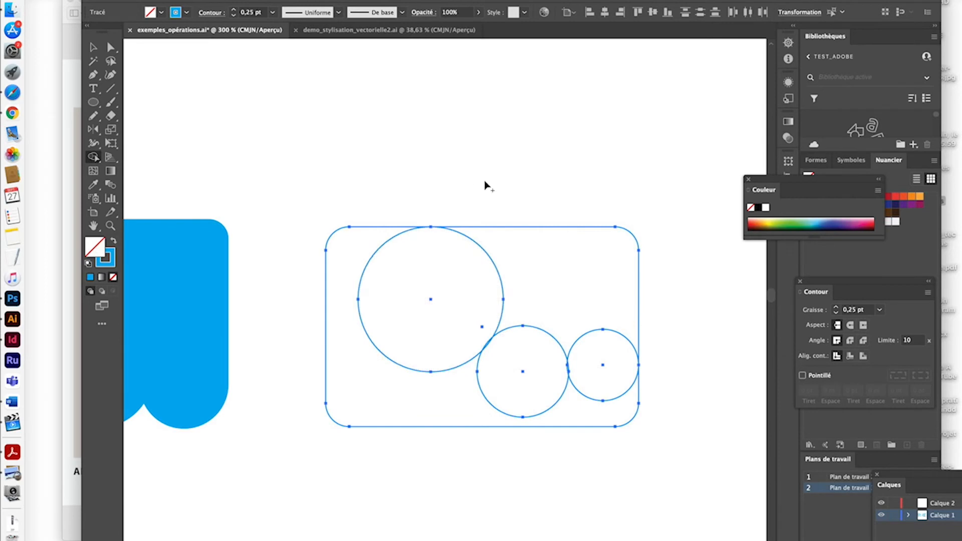
pyautogui.moveTo(558, 196); pyautogui.dragTo(454, 276)
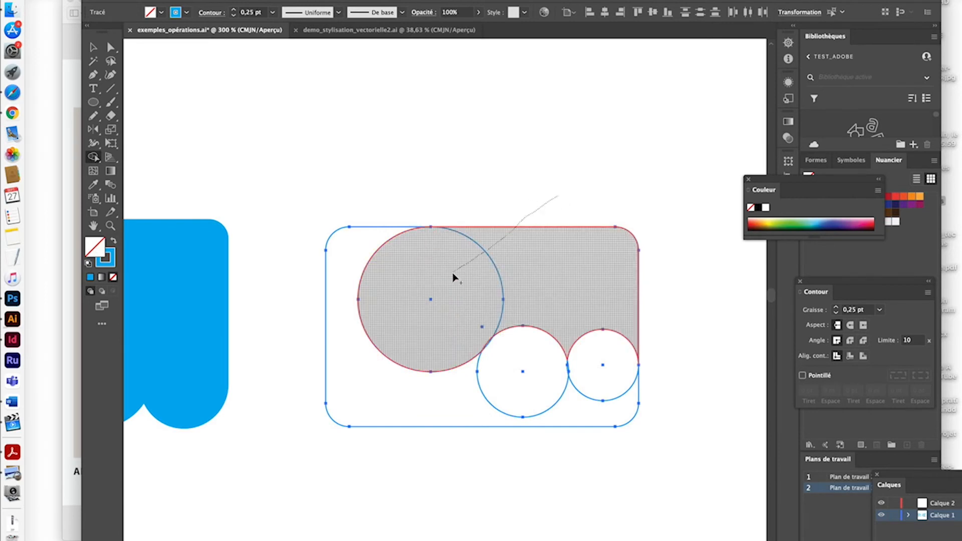
pyautogui.moveTo(487, 193); pyautogui.dragTo(526, 369)
pyautogui.moveTo(549, 196)
pyautogui.mouseDown()
pyautogui.moveTo(603, 329)
pyautogui.moveTo(611, 373)
pyautogui.mouseUp()
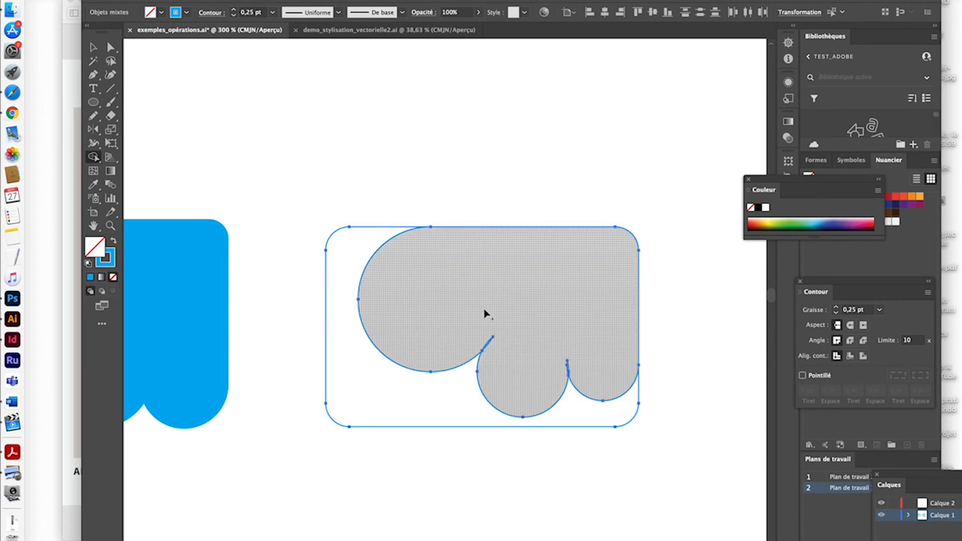
# Merge the small leftover overlaps into the cloud-like shape and remove the outer remainder of the rounded rectangle with Shape Builder.
pyautogui.moveTo(486, 316); pyautogui.dragTo(493, 349)
pyautogui.moveTo(570, 370); pyautogui.dragTo(571, 369)
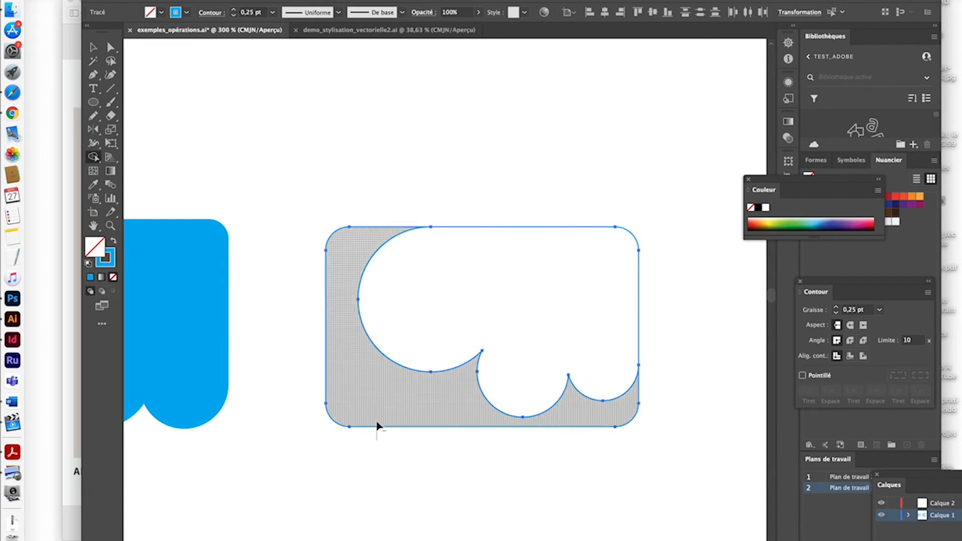
pyautogui.keyDown('alt'); pyautogui.click(378, 405); pyautogui.keyUp('alt')
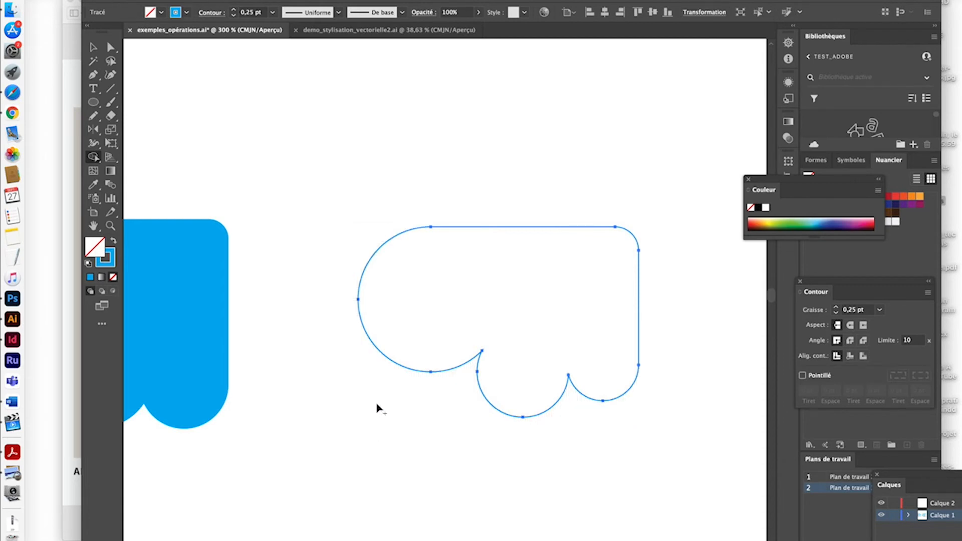
# Fill the merged cloud-like outline with the red swatch and deselect it.
pyautogui.click(93, 47)
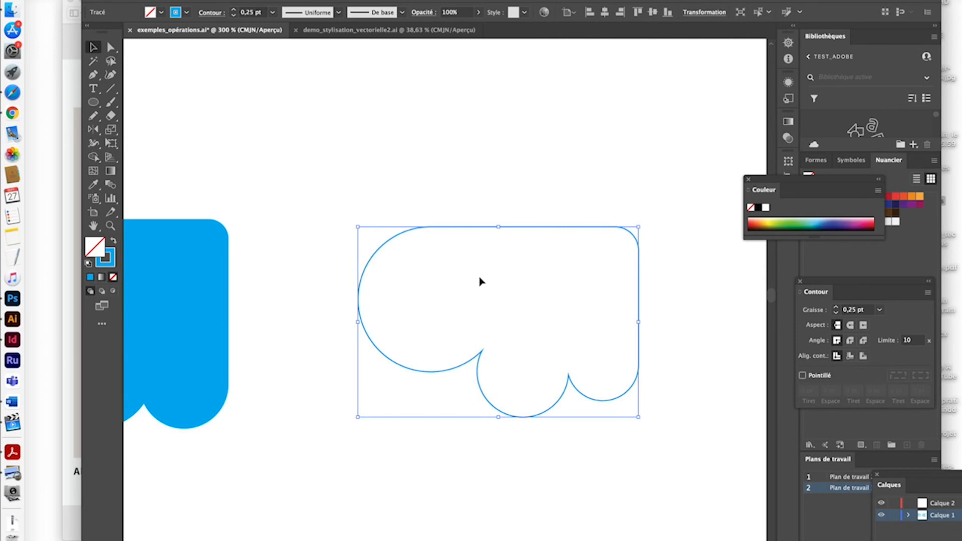
pyautogui.click(896, 196)
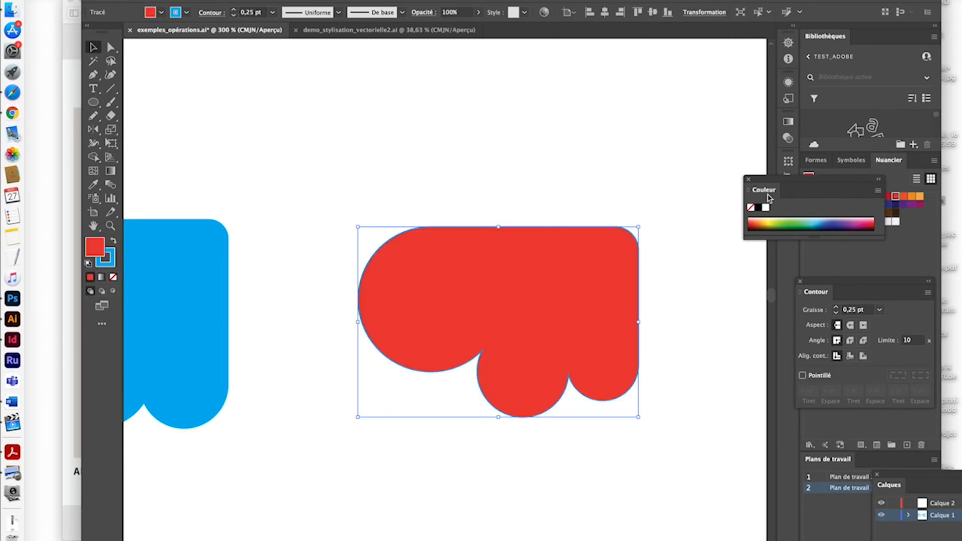
pyautogui.click(484, 175)
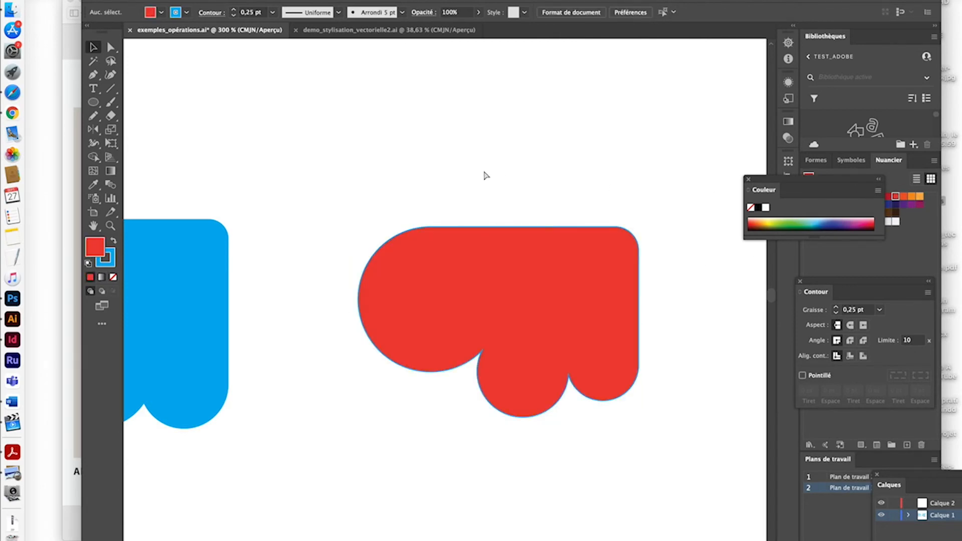
# Move the red cloud-like shape down into the "outil miroir" row, beside the last blue shape.
pyautogui.press('super+minus')
pyautogui.press('super+minus')
pyautogui.press('super+minus')
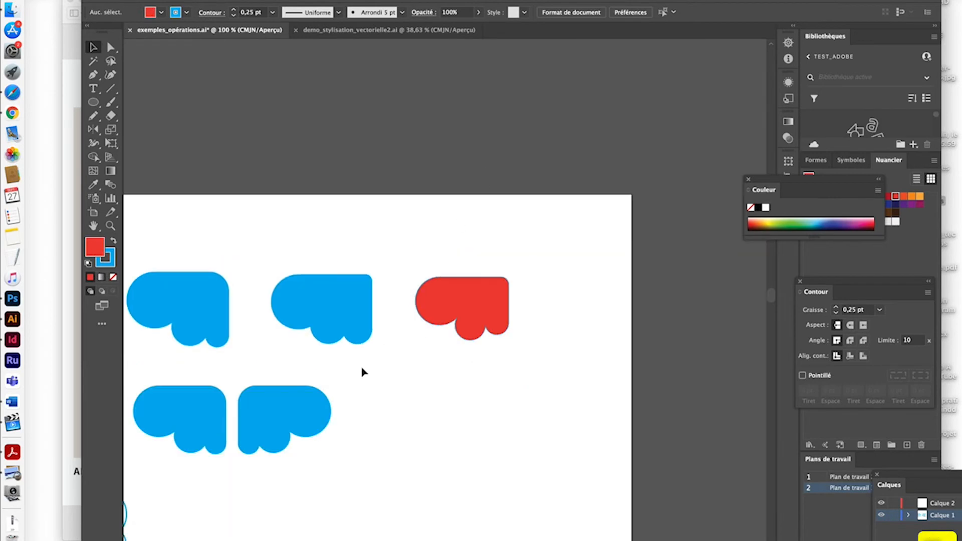
pyautogui.hscroll(-5, 362, 372)
pyautogui.scroll(-2, 362, 372)
pyautogui.hscroll(-4, 362, 372)
pyautogui.scroll(-2, 362, 372)
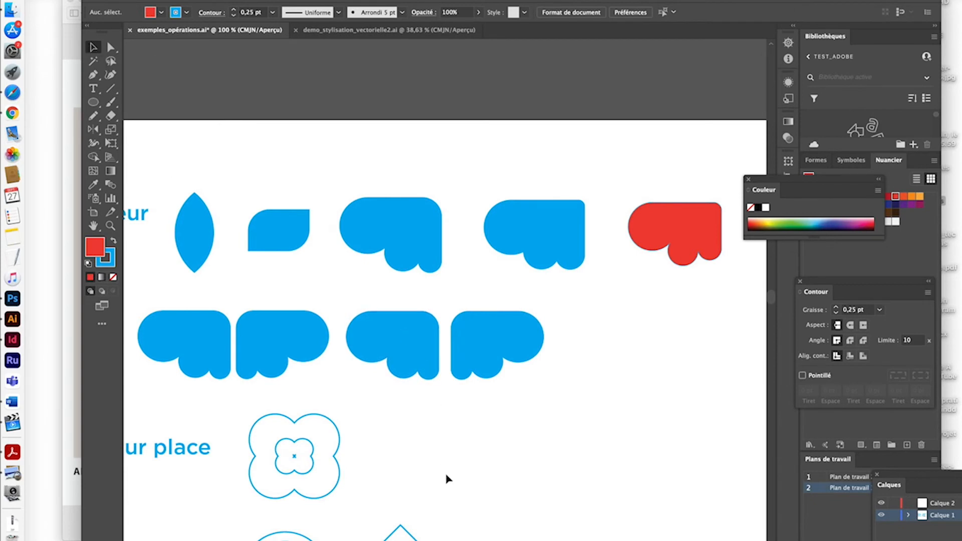
pyautogui.moveTo(673, 235); pyautogui.dragTo(601, 345)
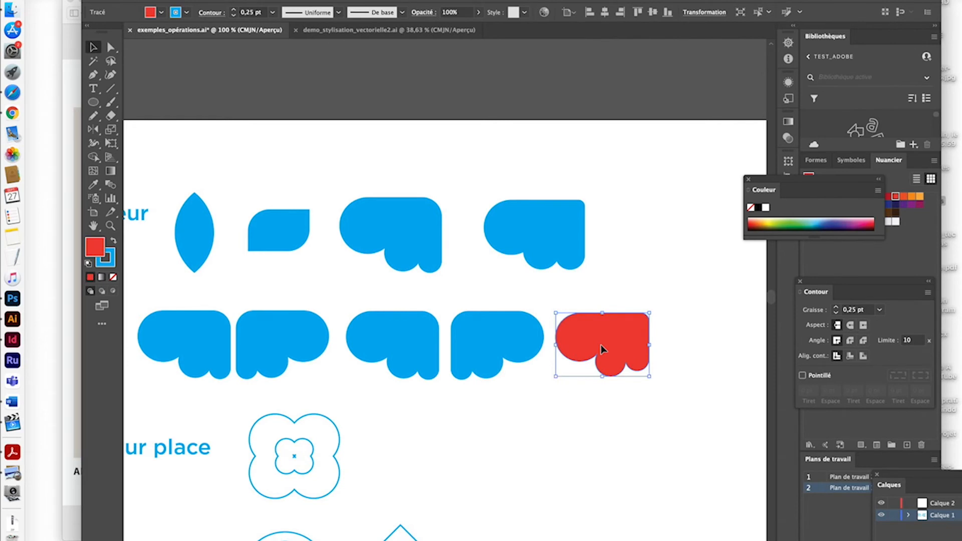
# Select the red cloud-like shape in the "outil miroir" row and activate the Reflect tool (Outil Miroir).
pyautogui.hscroll(-3, 600, 345)
pyautogui.hscroll(5, 603, 347)
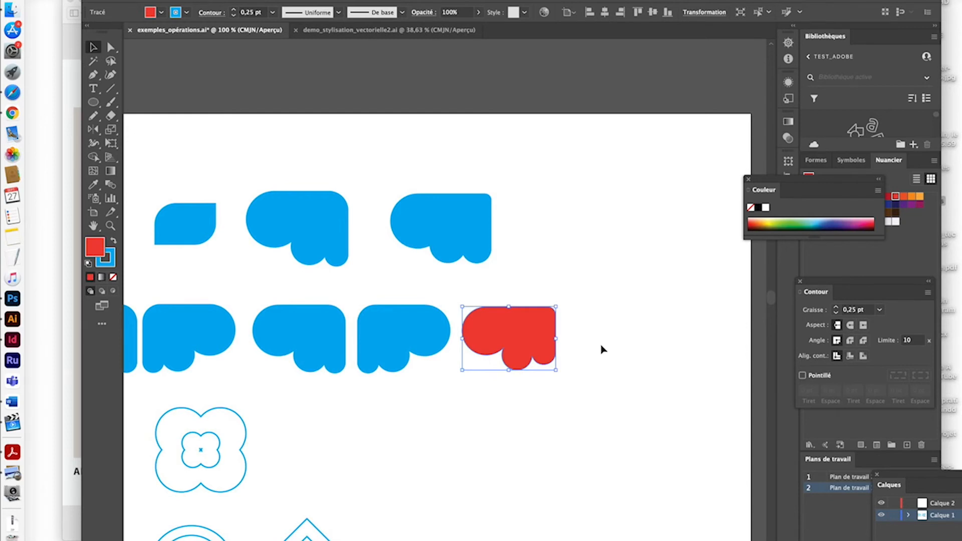
pyautogui.click(603, 349)
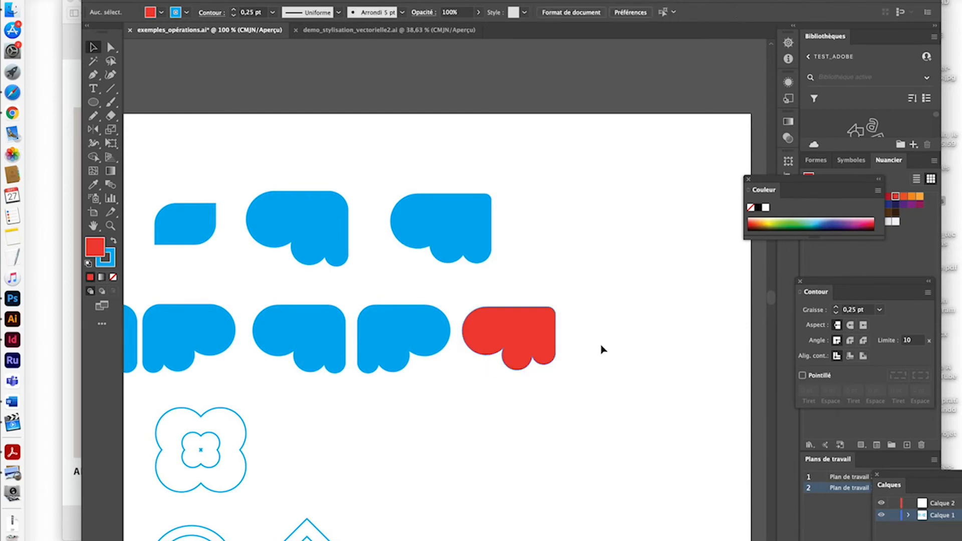
pyautogui.click(526, 336)
pyautogui.hscroll(-10, 269, 392)
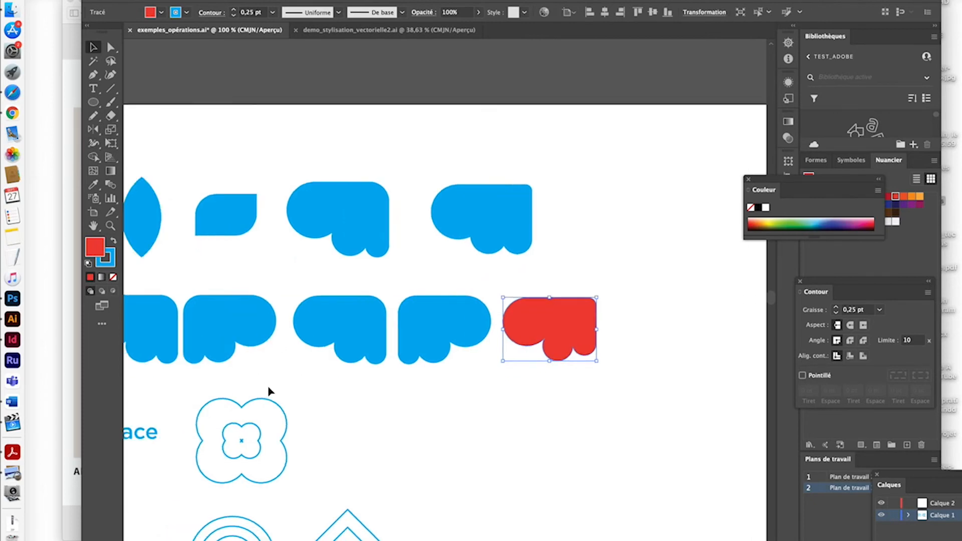
pyautogui.hscroll(12, 258, 373)
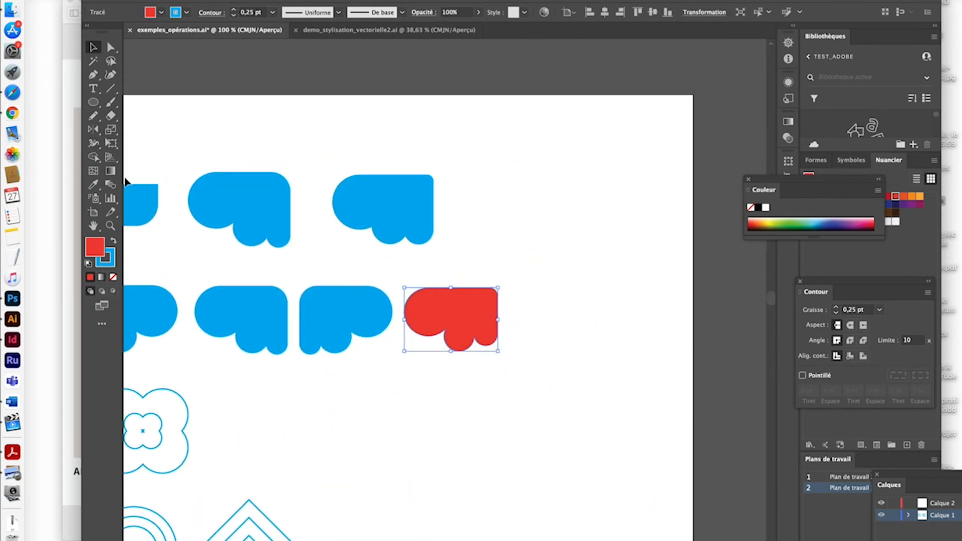
pyautogui.click(97, 132)
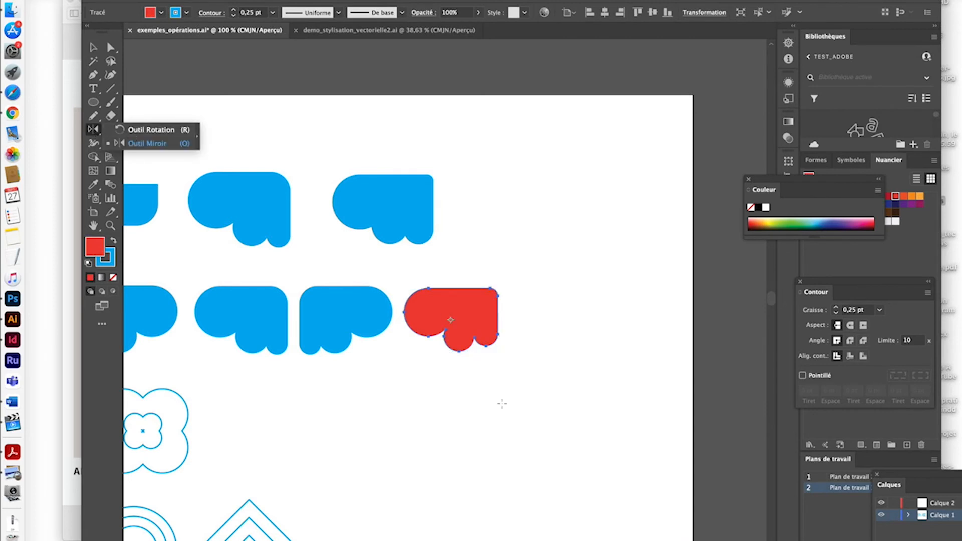
pyautogui.click(93, 129)
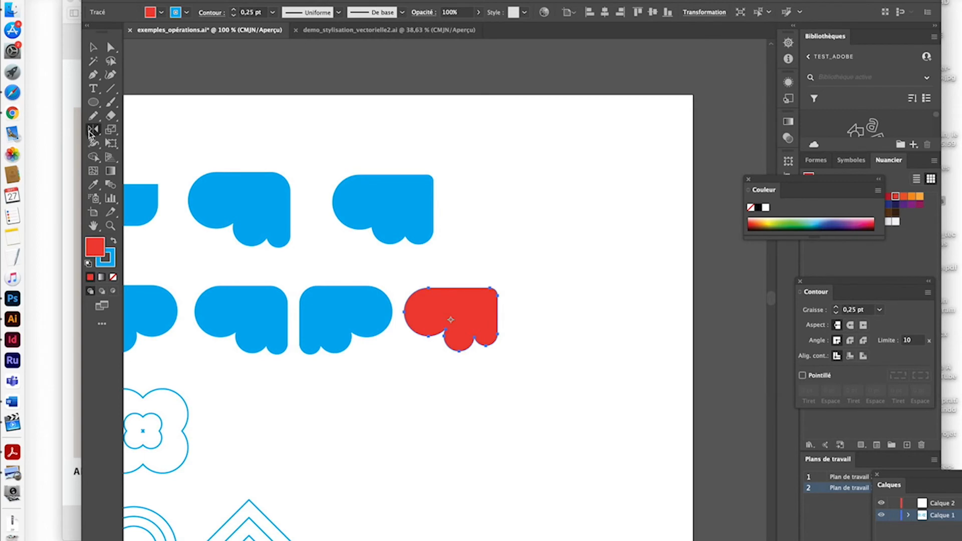
pyautogui.scroll(5, 415, 342)
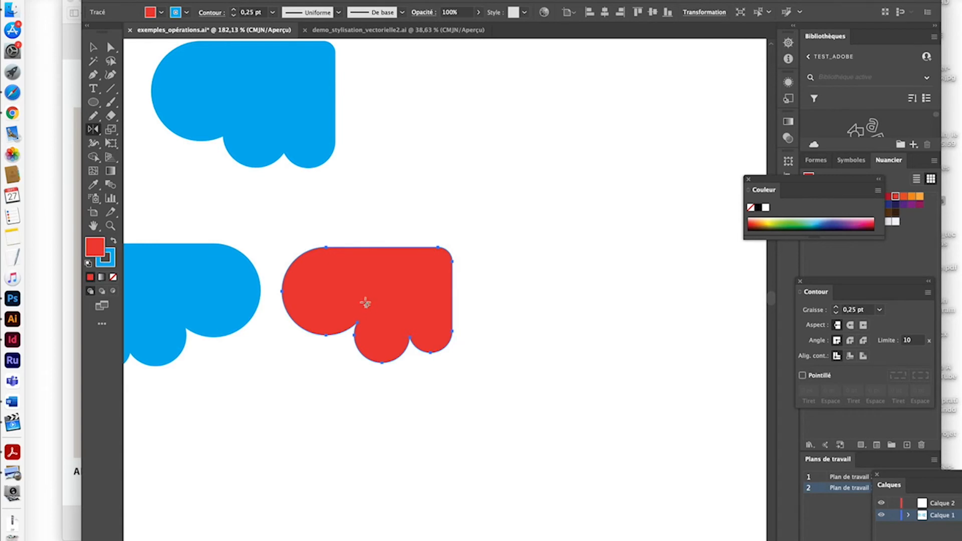
# Try a freehand reflection of the red shape about a point just outside its straight side, and undo it.
pyautogui.click(461, 294)
pyautogui.moveTo(479, 312); pyautogui.dragTo(479, 312)
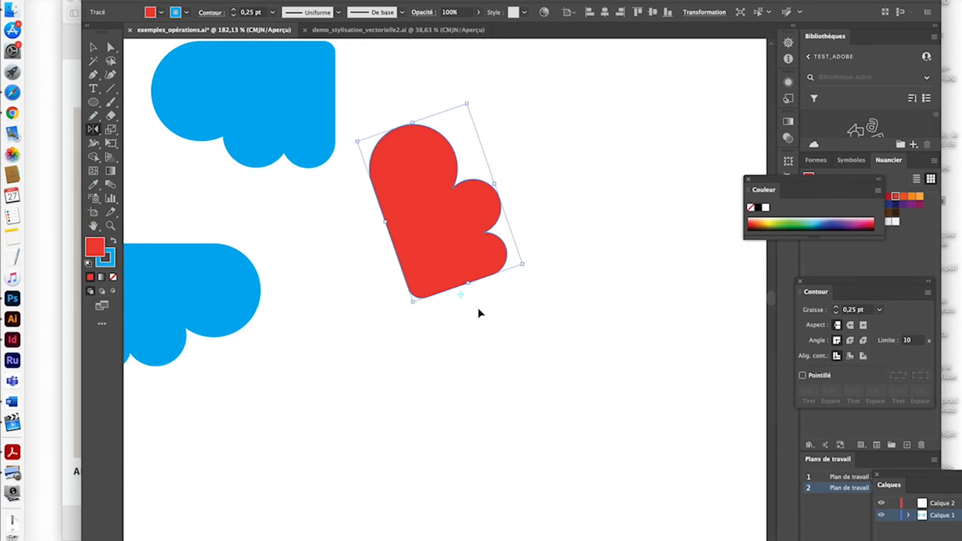
pyautogui.press('super+z')
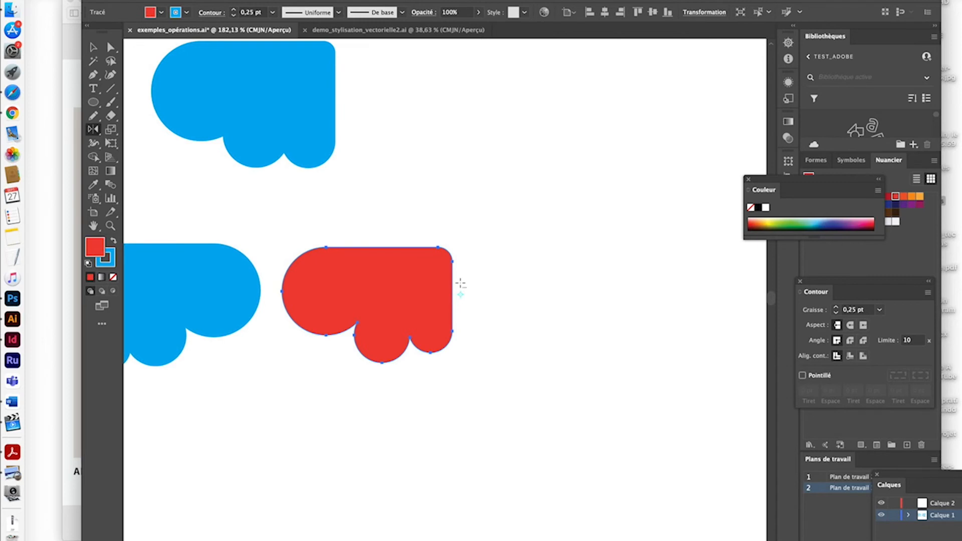
# Reflect a copy of the red shape across a vertical axis just outside its straight side, and deselect it.
pyautogui.keyDown('alt'); pyautogui.click(460, 284); pyautogui.keyUp('alt')
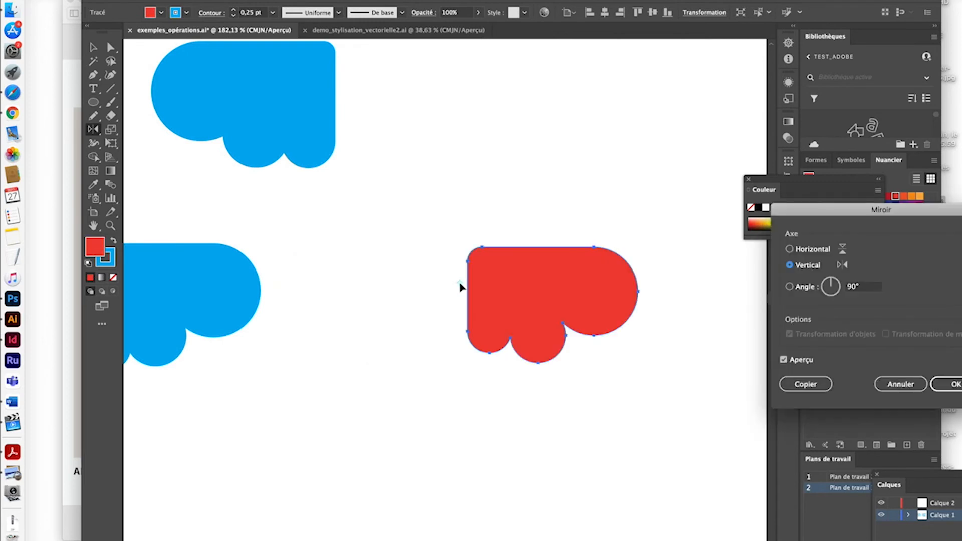
pyautogui.moveTo(843, 213); pyautogui.dragTo(741, 149)
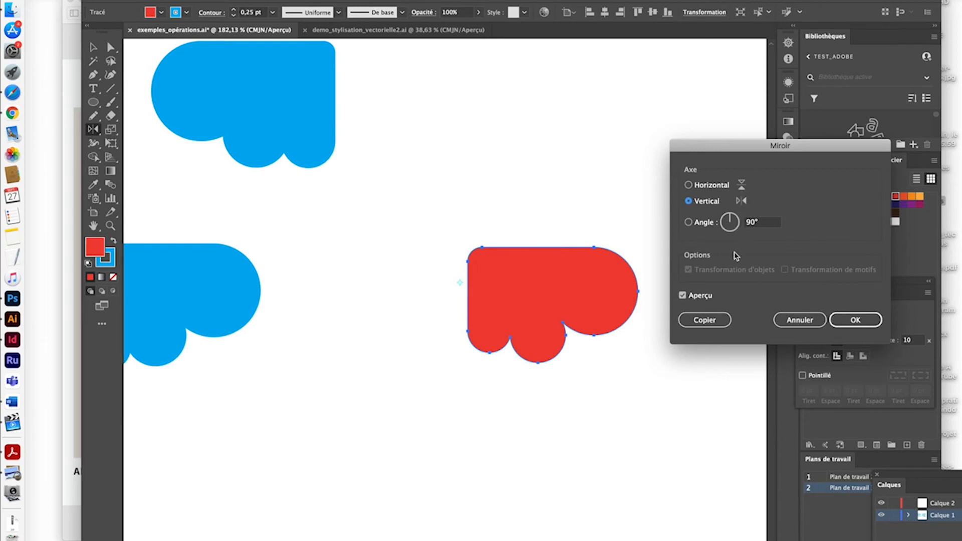
pyautogui.click(716, 318)
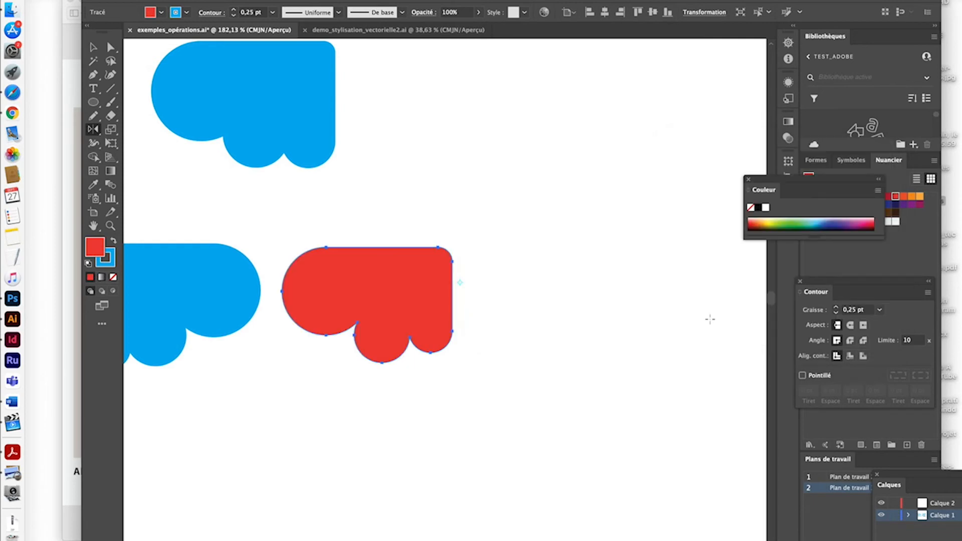
pyautogui.click(93, 46)
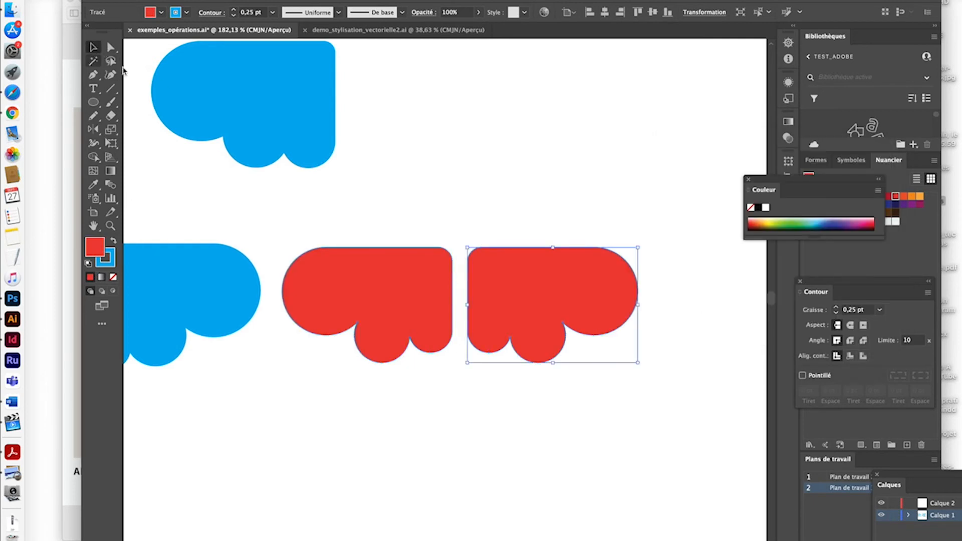
pyautogui.click(548, 149)
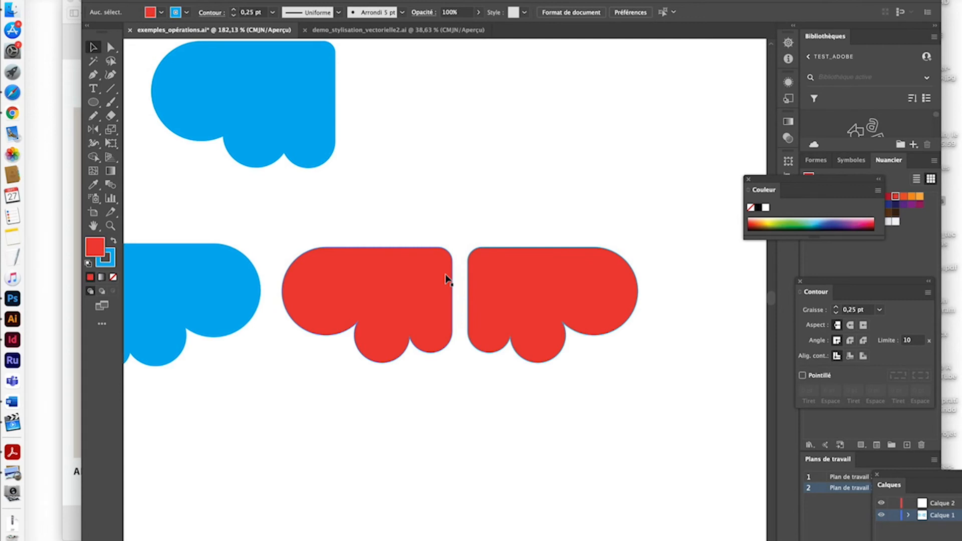
# Delete both red cloud-like shapes from the "outil miroir" row.
pyautogui.press('super+minus')
pyautogui.press('super+minus')
pyautogui.press('super+minus')
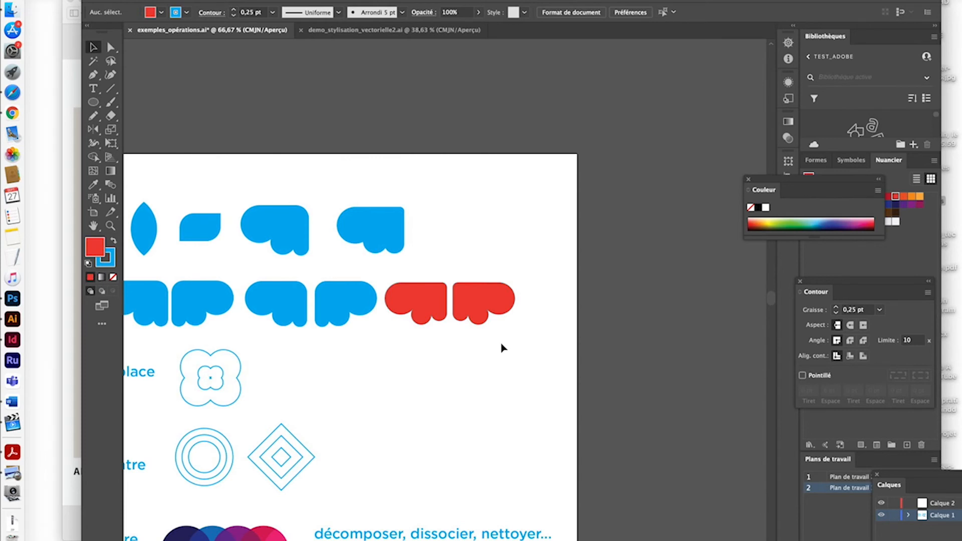
pyautogui.hscroll(-5, 503, 346)
pyautogui.scroll(-3, 503, 346)
pyautogui.hscroll(-2, 546, 323)
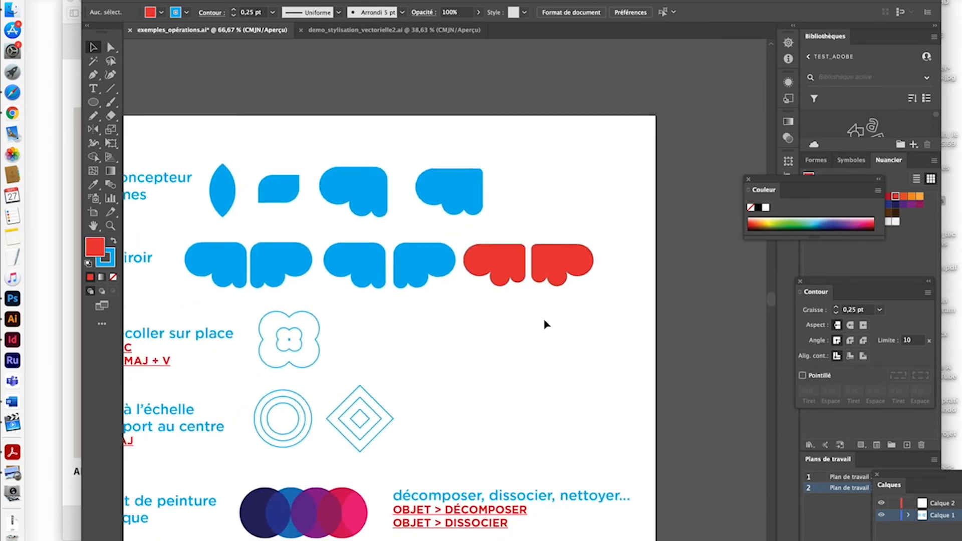
pyautogui.hscroll(-3, 546, 323)
pyautogui.scroll(-1, 546, 323)
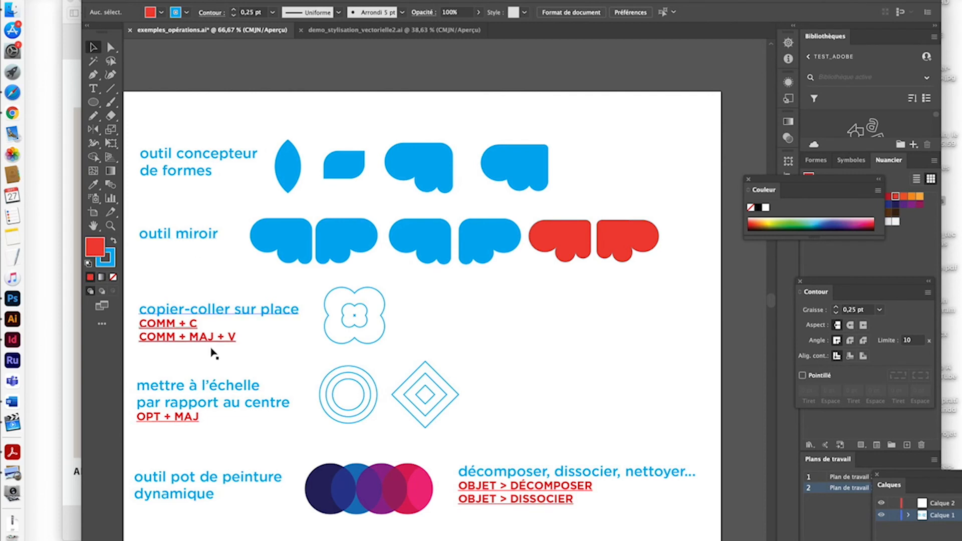
pyautogui.scroll(-3, 240, 295)
pyautogui.hscroll(-1, 241, 294)
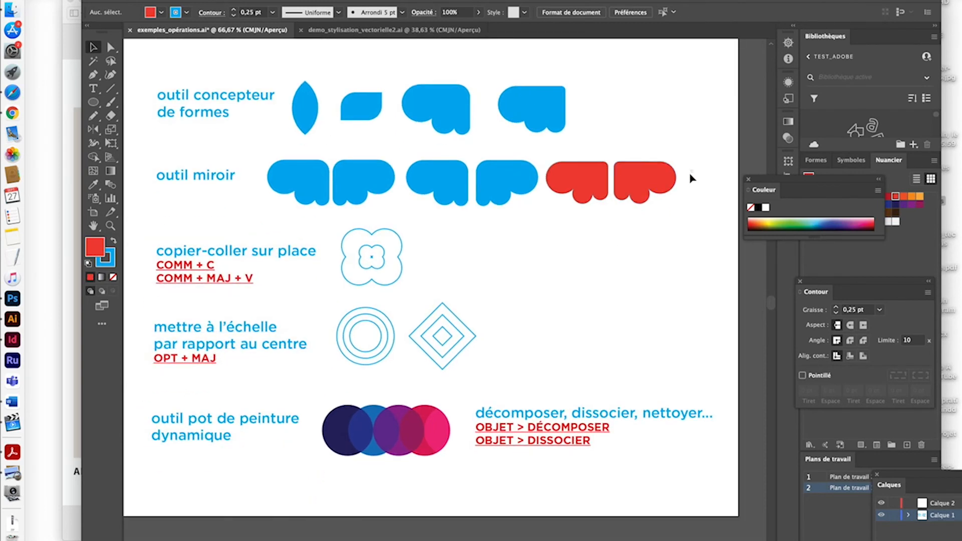
pyautogui.moveTo(693, 176); pyautogui.dragTo(576, 191)
pyautogui.press('Delete')
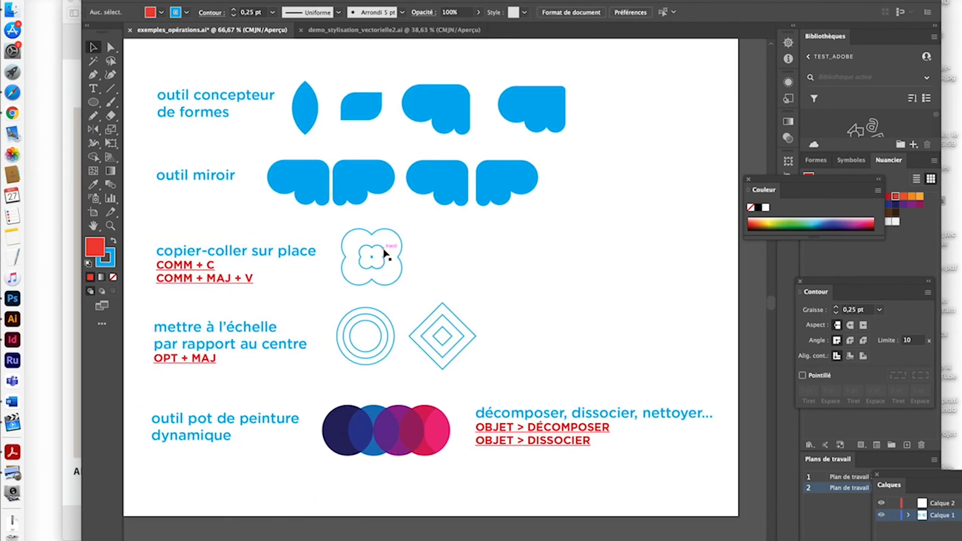
# Delete the small inner four-lobed outline in the "copier-coller sur place" row.
pyautogui.scroll(3, 381, 257)
pyautogui.hscroll(-10, 372, 271)
pyautogui.scroll(-2, 372, 271)
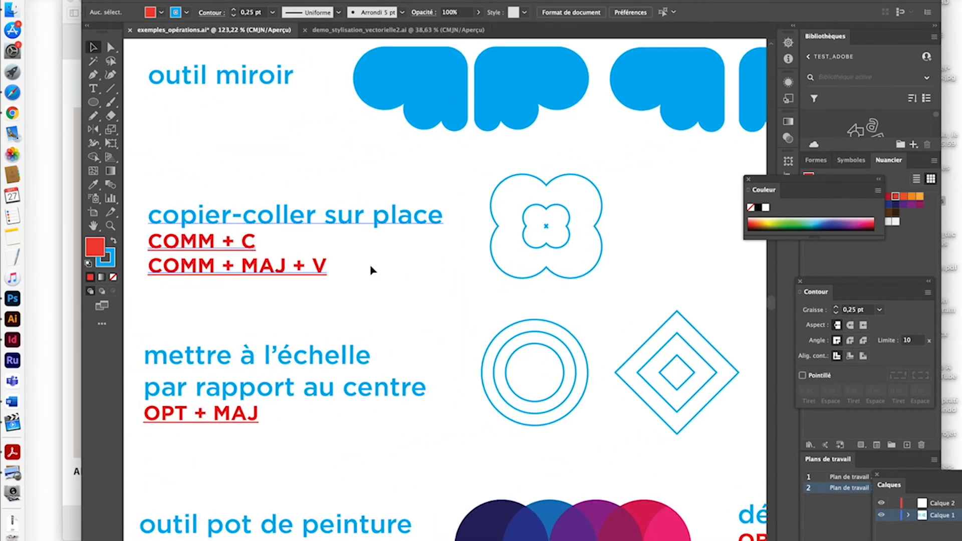
pyautogui.click(580, 209)
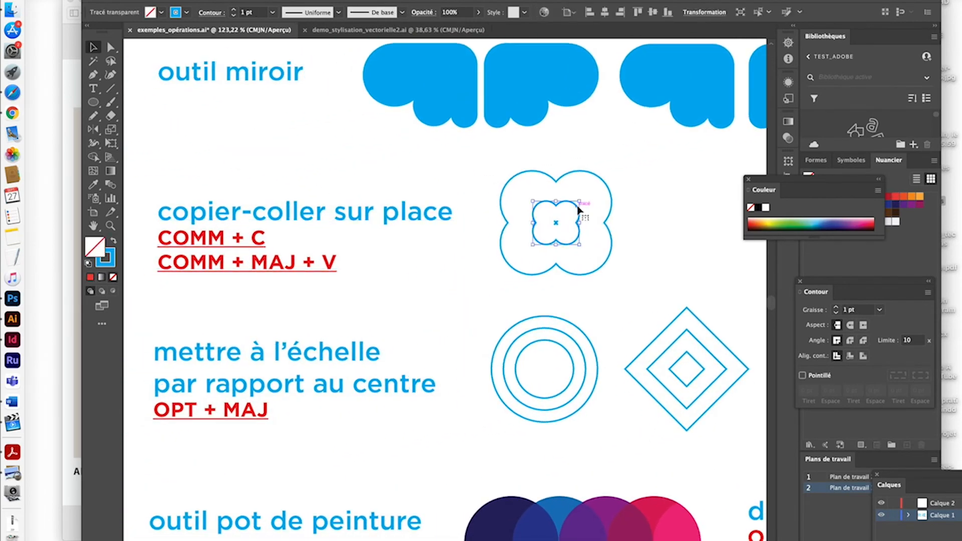
pyautogui.press('Delete')
# Copy the remaining four-lobed outline and paste it in place, undoing a trial move of the duplicate.
pyautogui.click(600, 180)
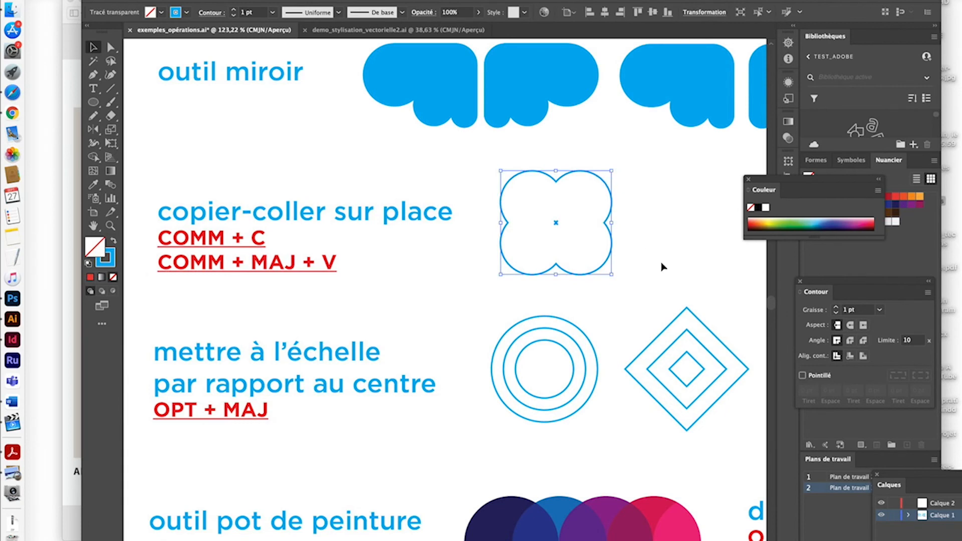
pyautogui.press('super+c')
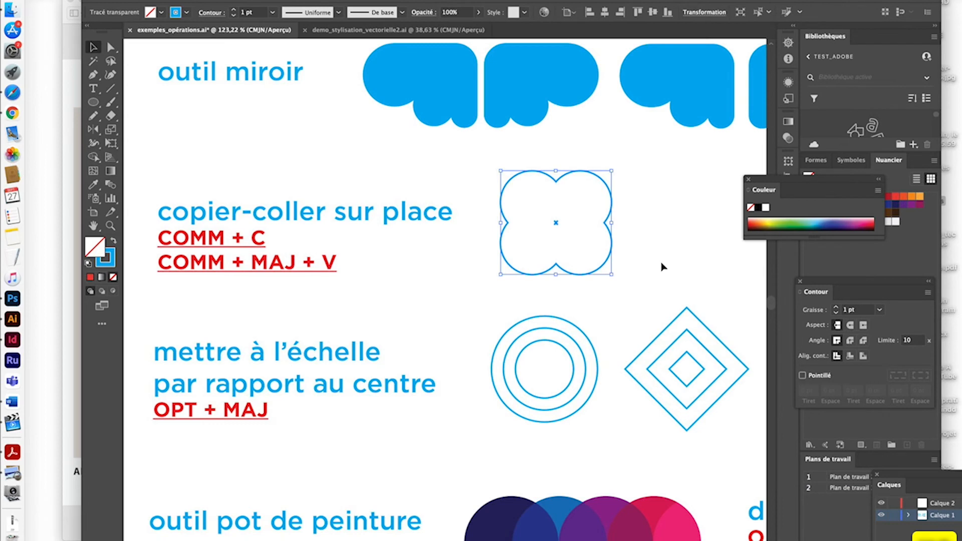
pyautogui.press('super+shift+v')
pyautogui.moveTo(598, 180); pyautogui.dragTo(694, 186)
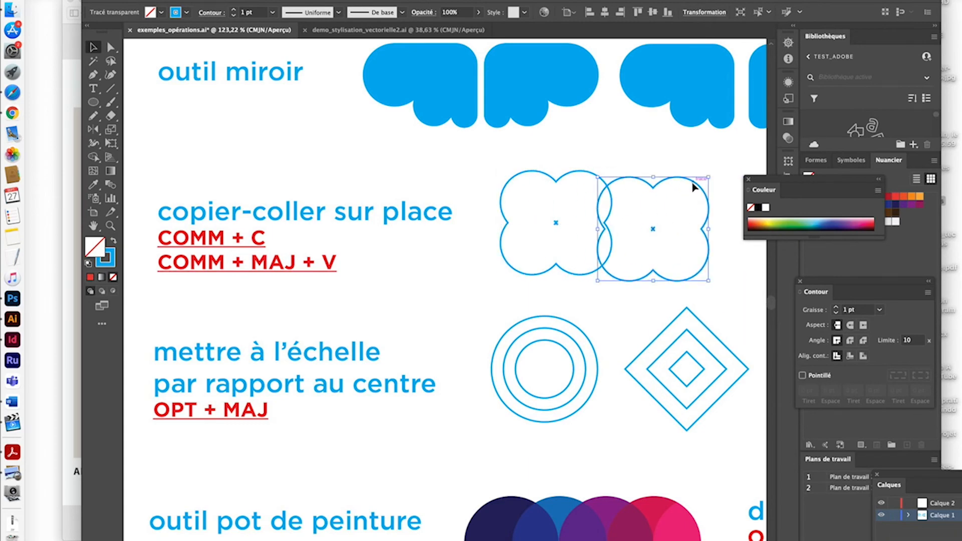
pyautogui.press('super+z')
# Scale the pasted four-lobed outline proportionally about its centre to roughly two-thirds of the original, and deselect it.
pyautogui.scroll(5, 694, 187)
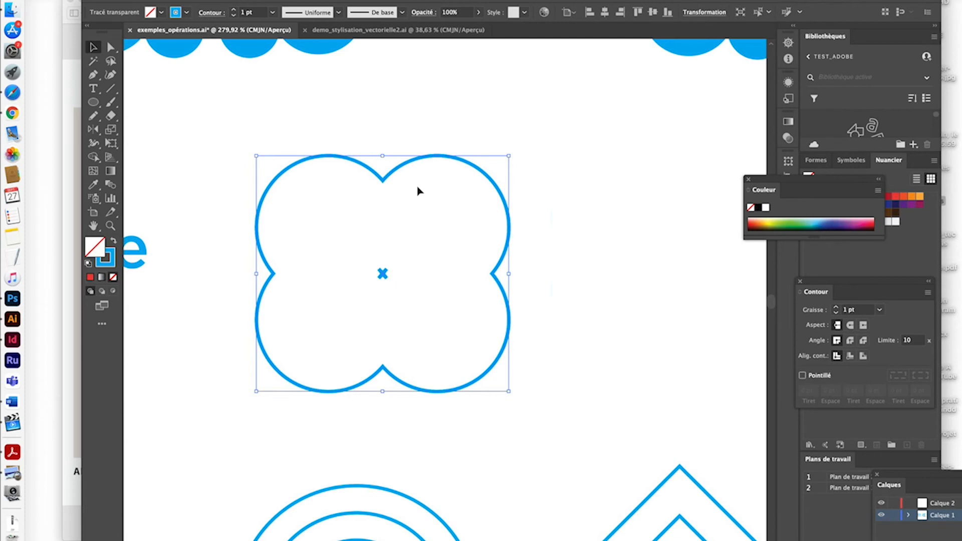
pyautogui.press('super+minus')
pyautogui.press('super+minus')
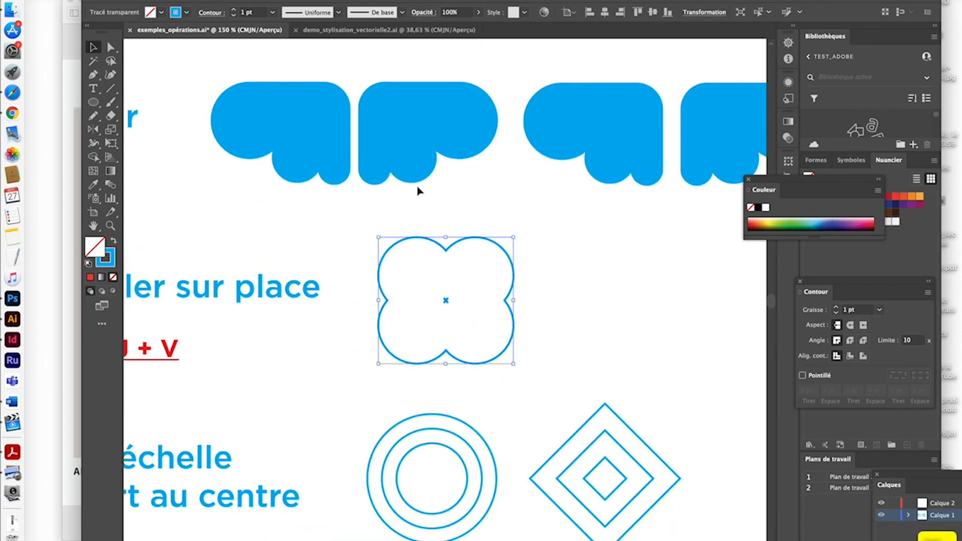
pyautogui.scroll(-5, 487, 163)
pyautogui.hscroll(-3, 488, 163)
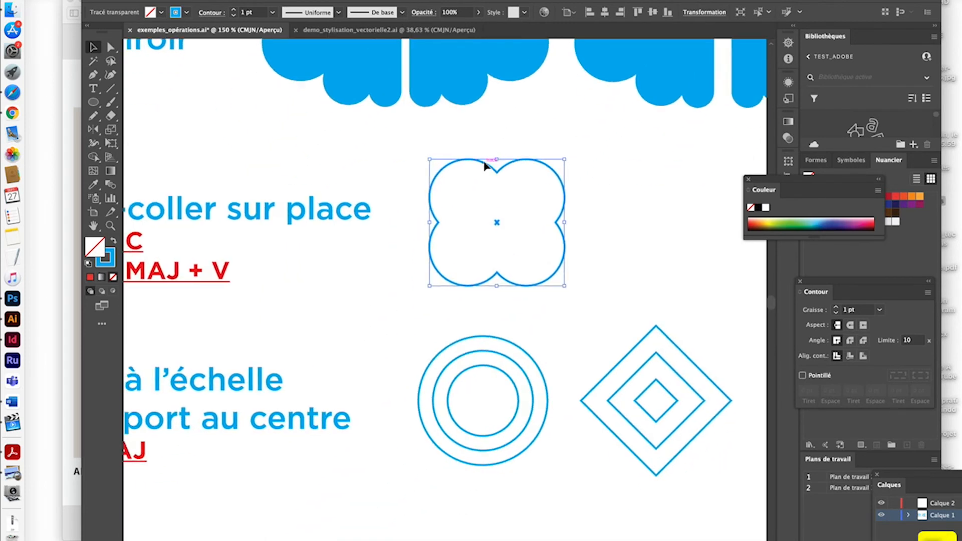
pyautogui.scroll(-4, 544, 426)
pyautogui.hscroll(-2, 544, 426)
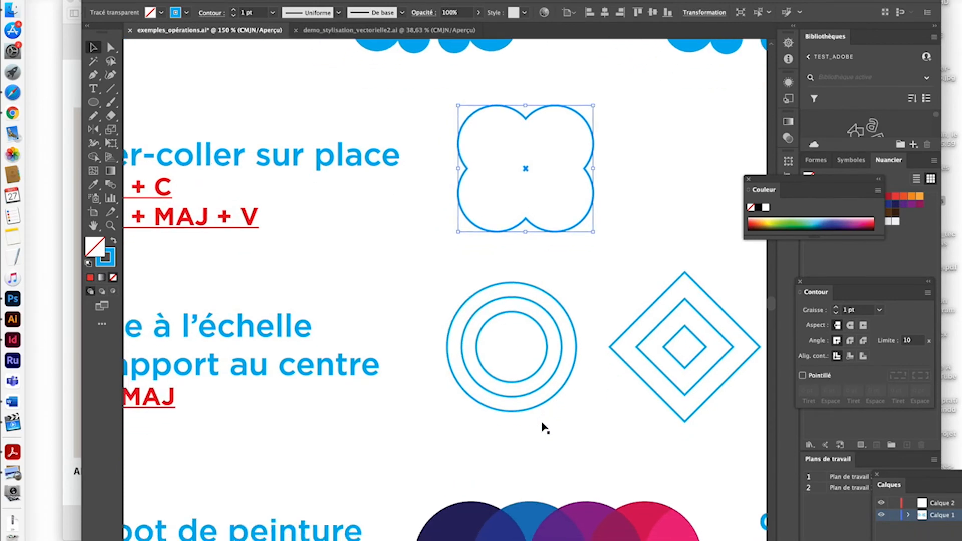
pyautogui.scroll(-5, 549, 415)
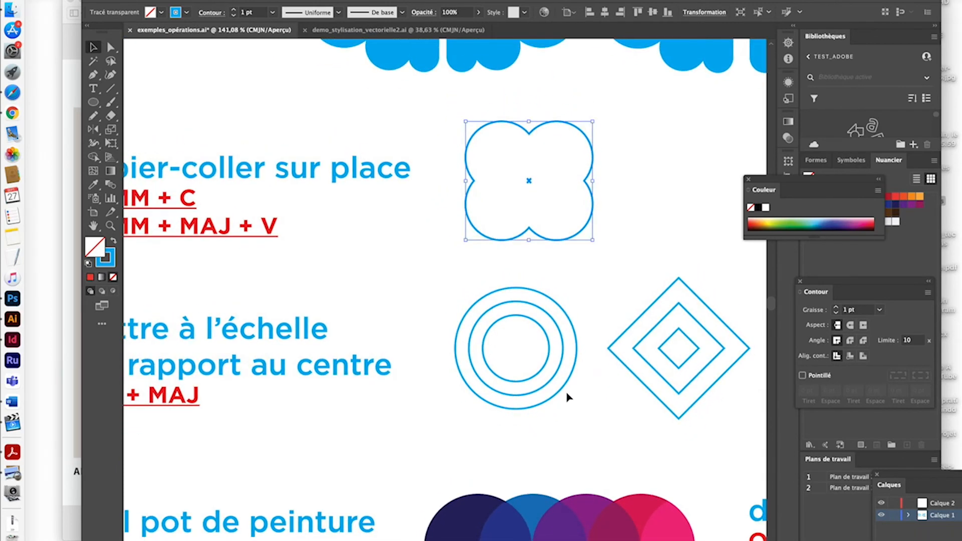
pyautogui.scroll(2, 560, 399)
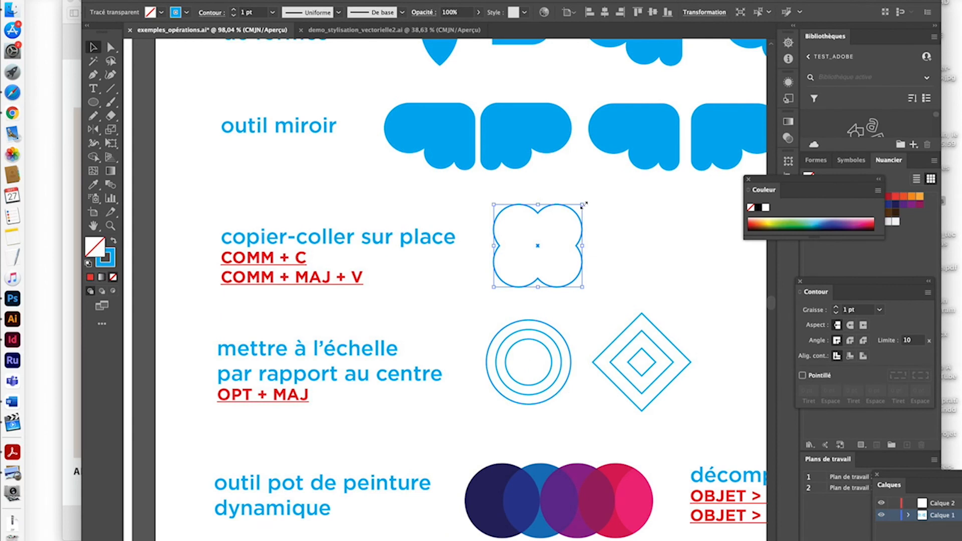
pyautogui.moveTo(583, 206); pyautogui.dragTo(572, 220)
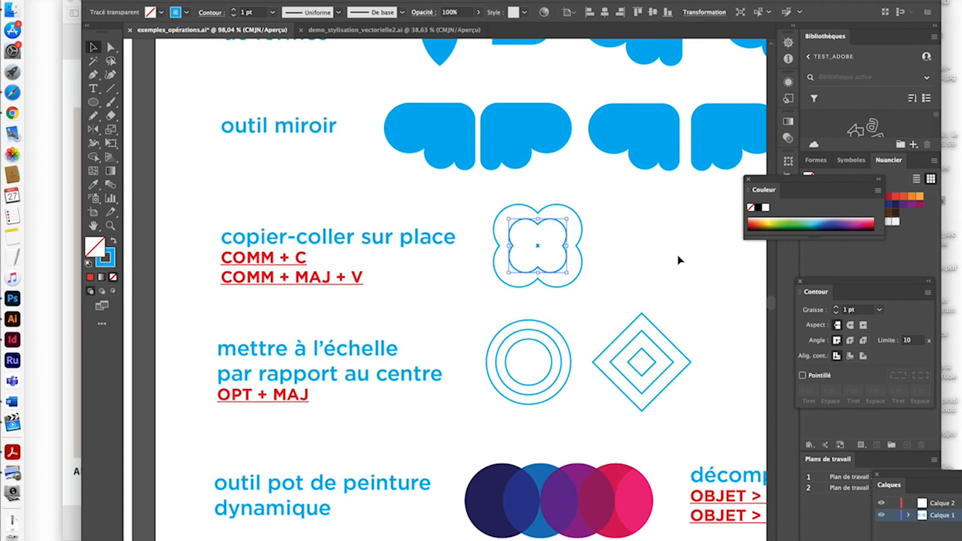
pyautogui.click(620, 257)
# Paste a copy of the inner four-lobed outline in place and shrink it proportionally about its centre to make a third concentric outline.
pyautogui.click(567, 245)
pyautogui.press('super+c')
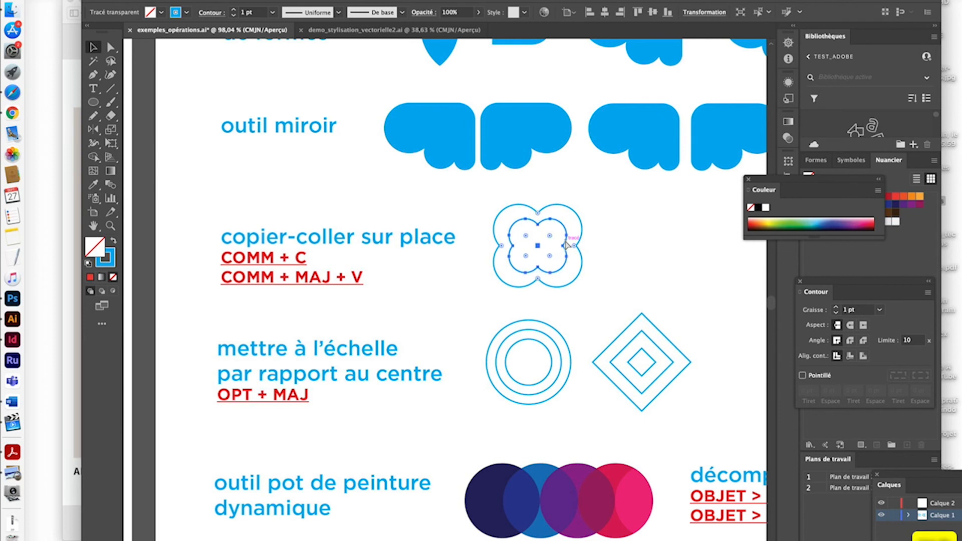
pyautogui.press('super+shift+v')
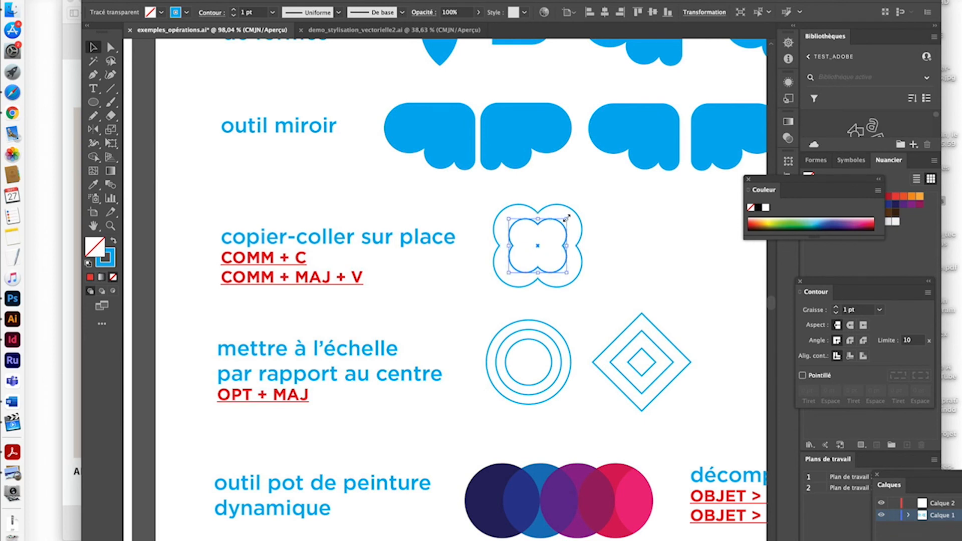
pyautogui.moveTo(567, 217); pyautogui.dragTo(555, 226)
pyautogui.click(636, 268)
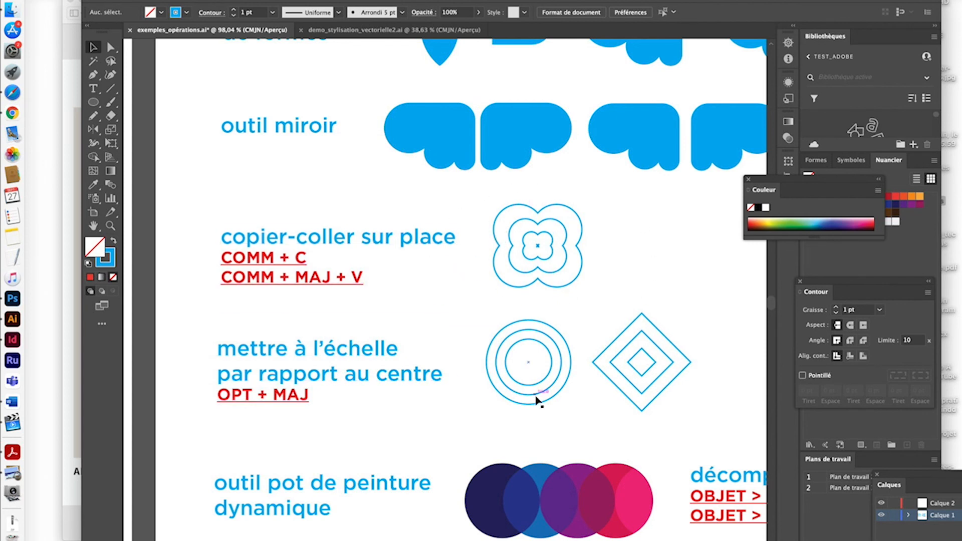
pyautogui.scroll(-3, 326, 401)
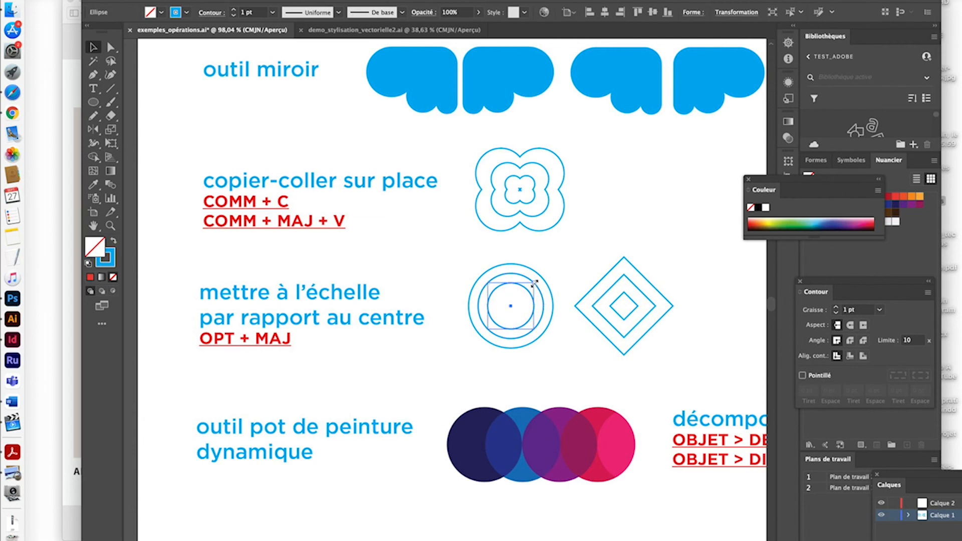
# Try shrinking the innermost circle proportionally from a corner and about its centre, undoing each trial.
pyautogui.moveTo(535, 284); pyautogui.dragTo(516, 303)
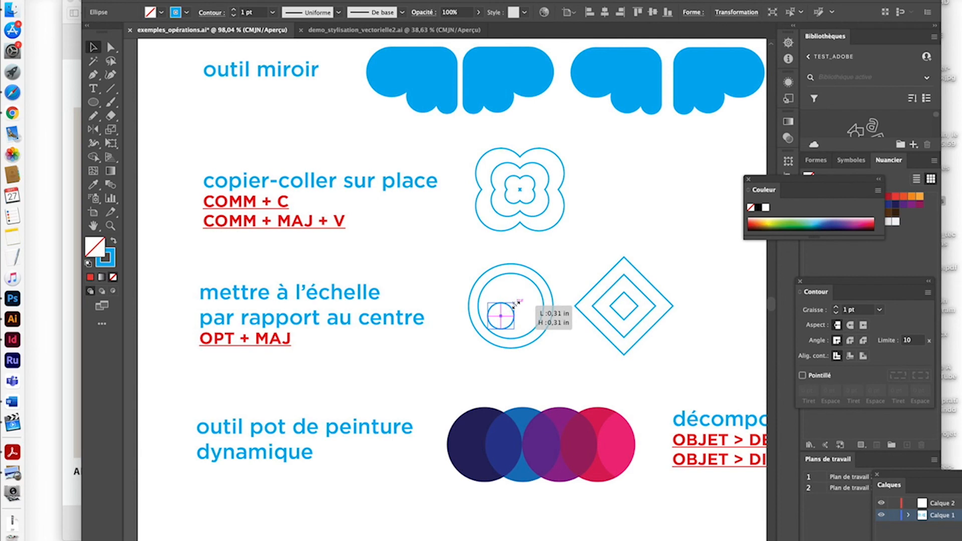
pyautogui.moveTo(516, 303); pyautogui.dragTo(518, 302)
pyautogui.press('super+z')
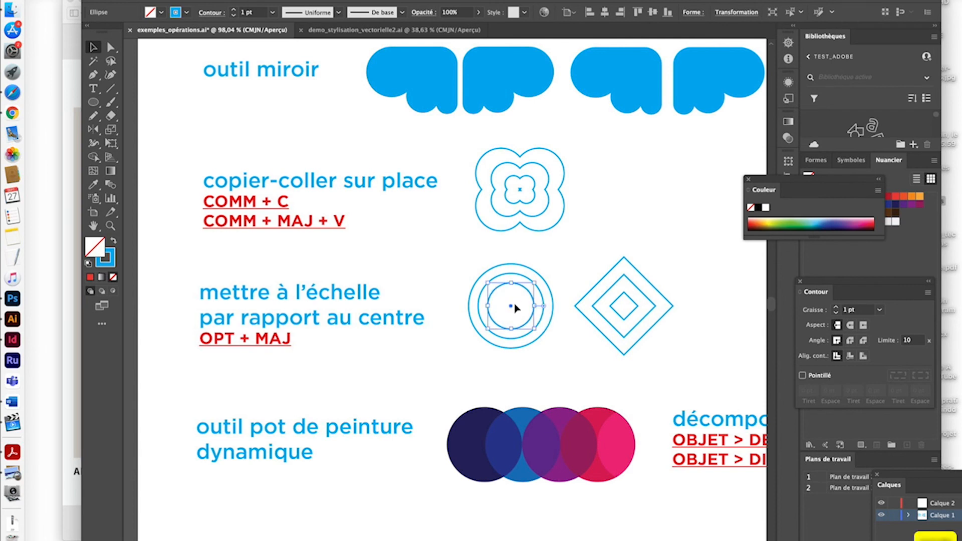
pyautogui.moveTo(534, 283); pyautogui.dragTo(527, 289)
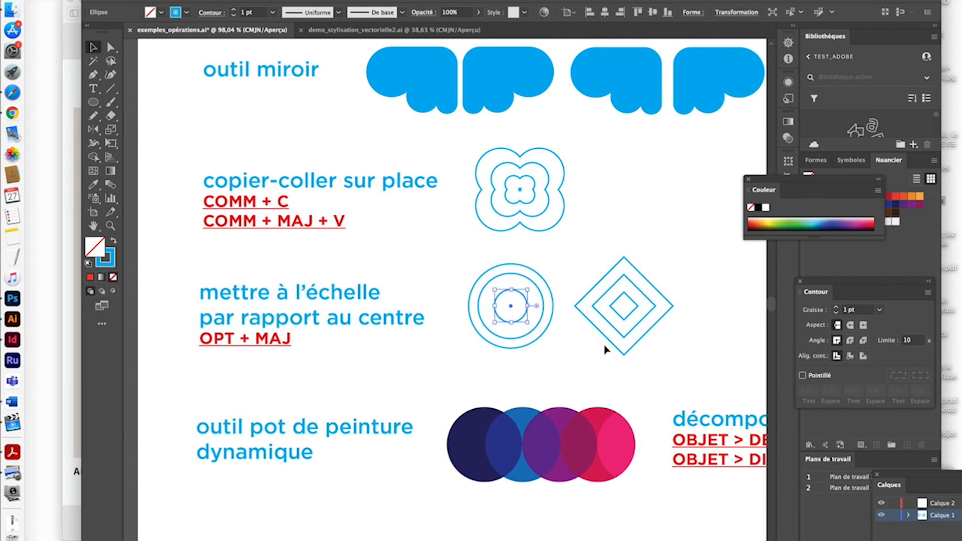
pyautogui.click(596, 357)
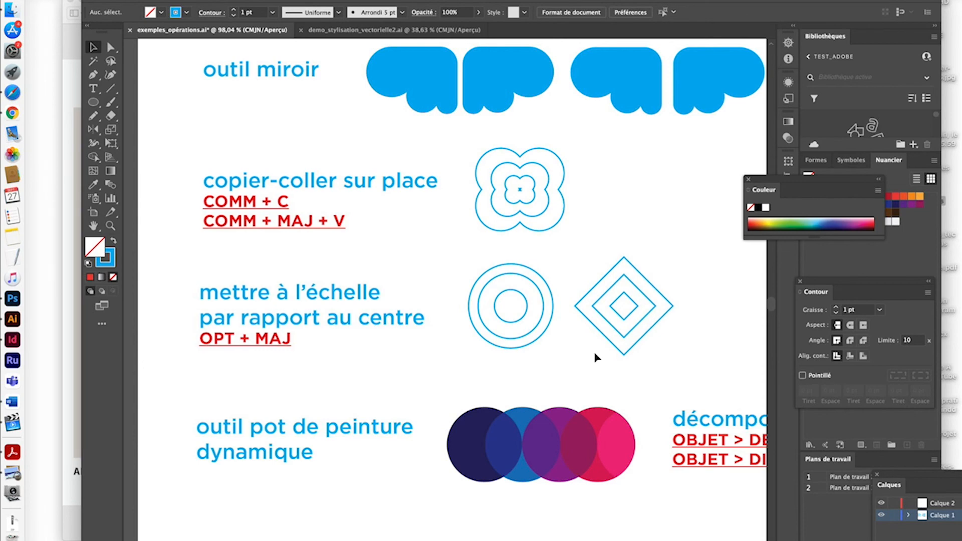
pyautogui.press('super+z')
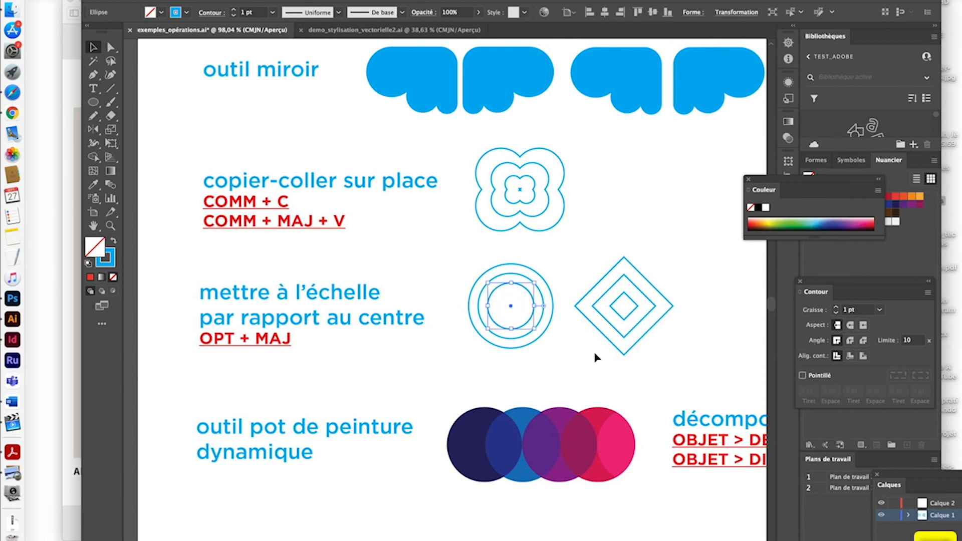
# Give the concentric diamonds a black outline with no fill, and deselect them.
pyautogui.scroll(-3, 596, 357)
pyautogui.hscroll(3, 596, 357)
pyautogui.hscroll(4, 596, 356)
pyautogui.scroll(-1, 596, 357)
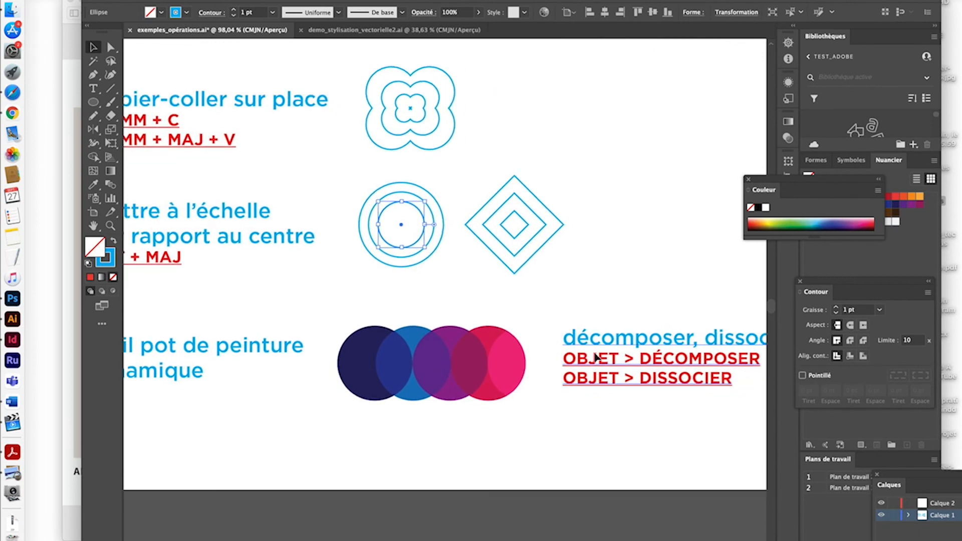
pyautogui.scroll(2, 596, 357)
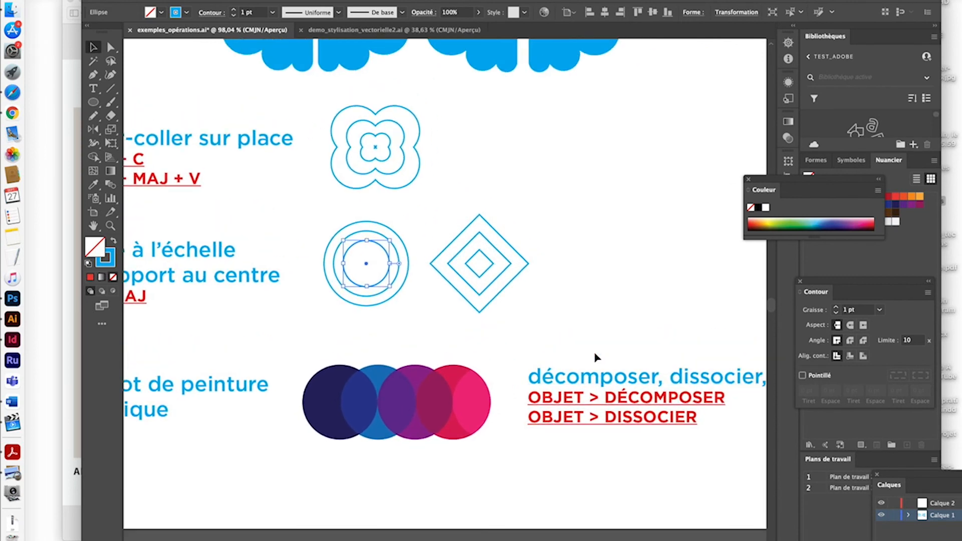
pyautogui.click(535, 328)
pyautogui.moveTo(443, 205); pyautogui.dragTo(537, 325)
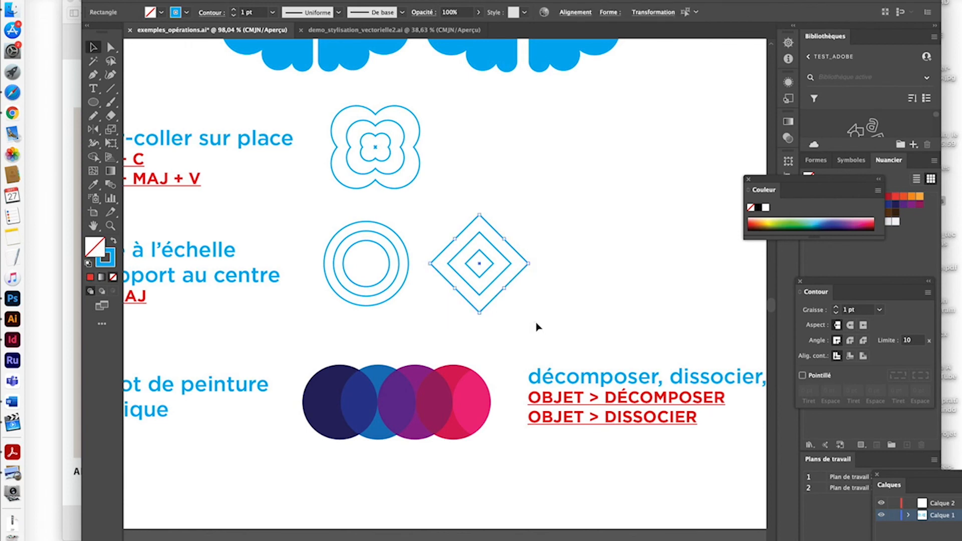
pyautogui.click(759, 208)
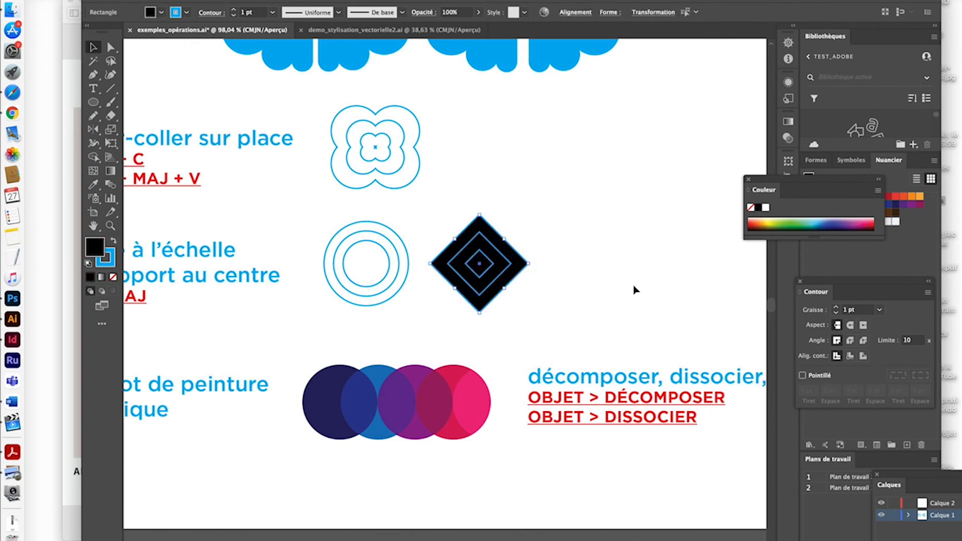
pyautogui.click(113, 240)
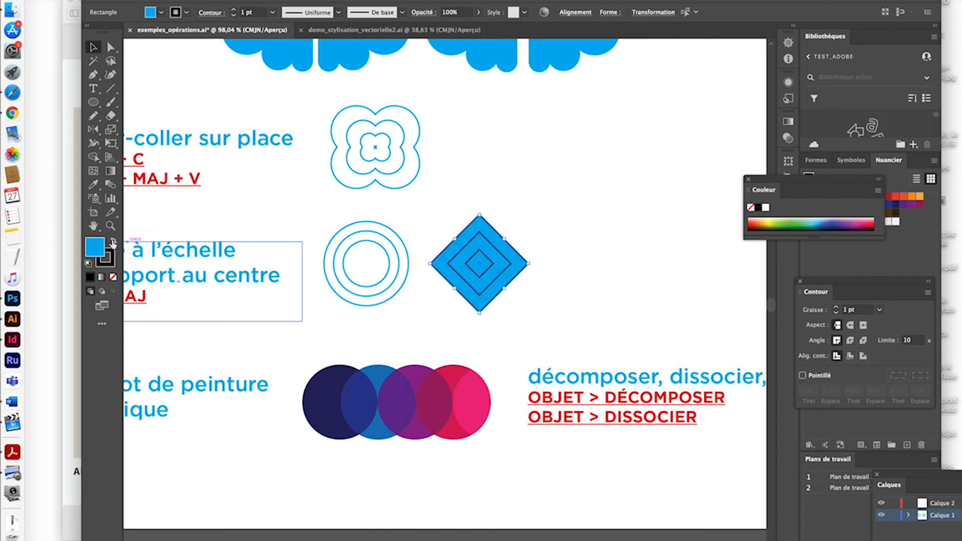
pyautogui.click(112, 278)
pyautogui.click(561, 224)
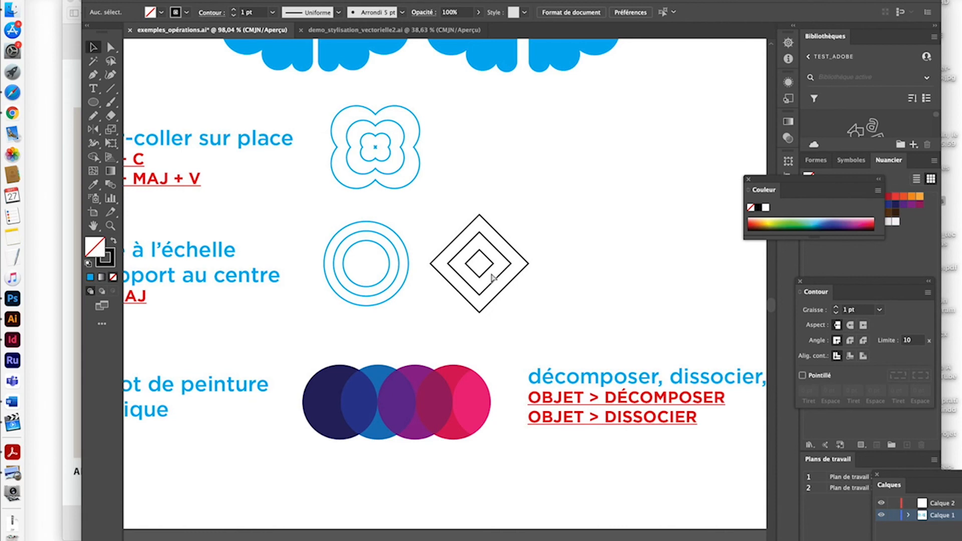
# Make the three concentric diamonds a Live Paint group and fill the outer band with dark red.
pyautogui.press('super+equal')
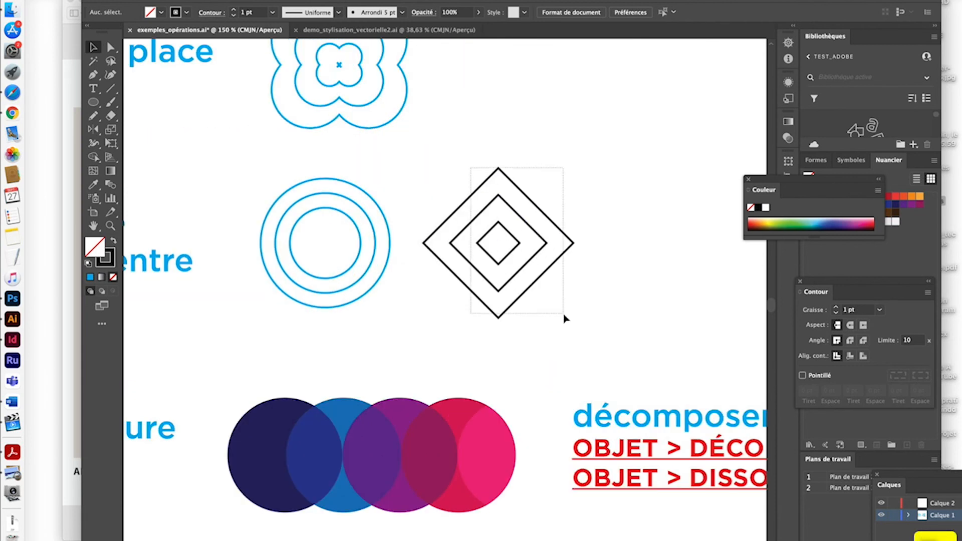
pyautogui.moveTo(564, 319); pyautogui.dragTo(565, 317)
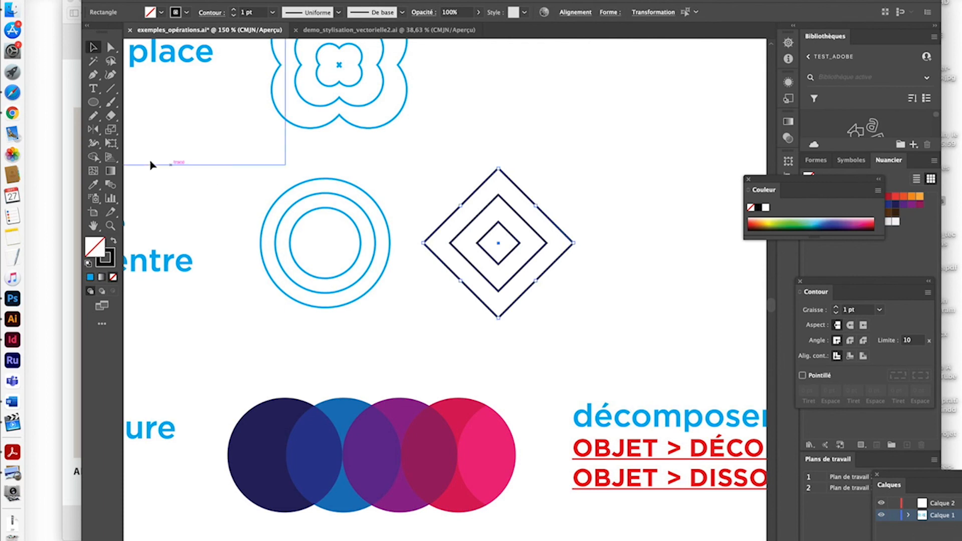
pyautogui.moveTo(93, 158); pyautogui.dragTo(143, 178)
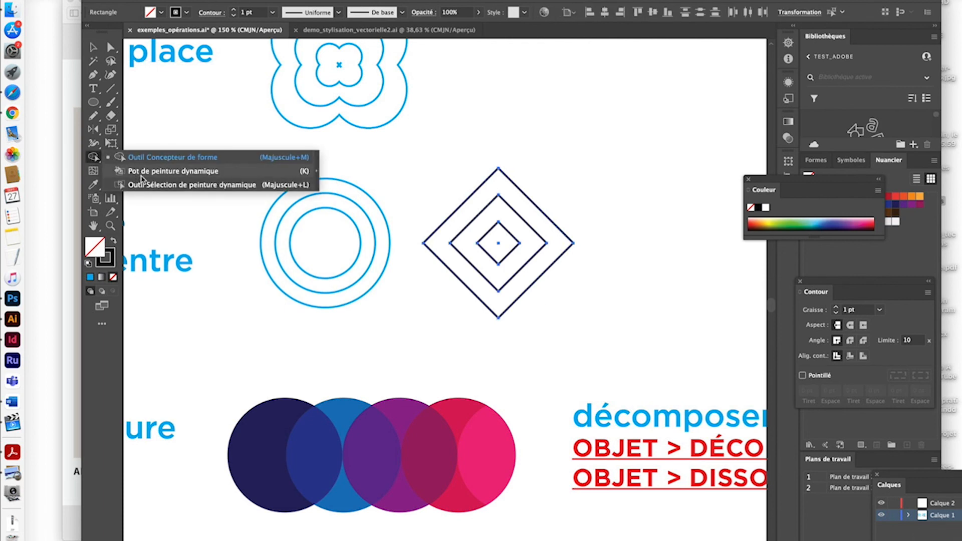
pyautogui.moveTo(143, 179); pyautogui.dragTo(144, 172)
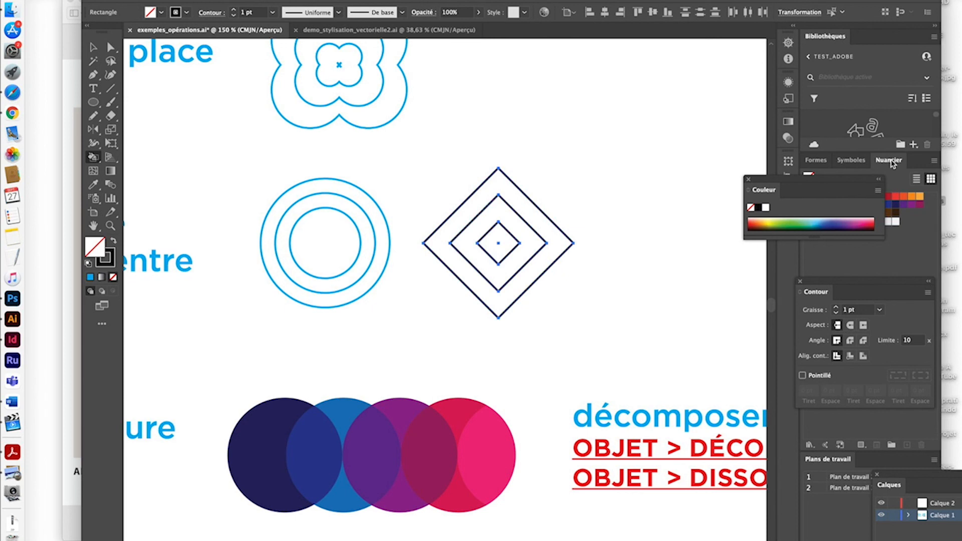
pyautogui.click(888, 197)
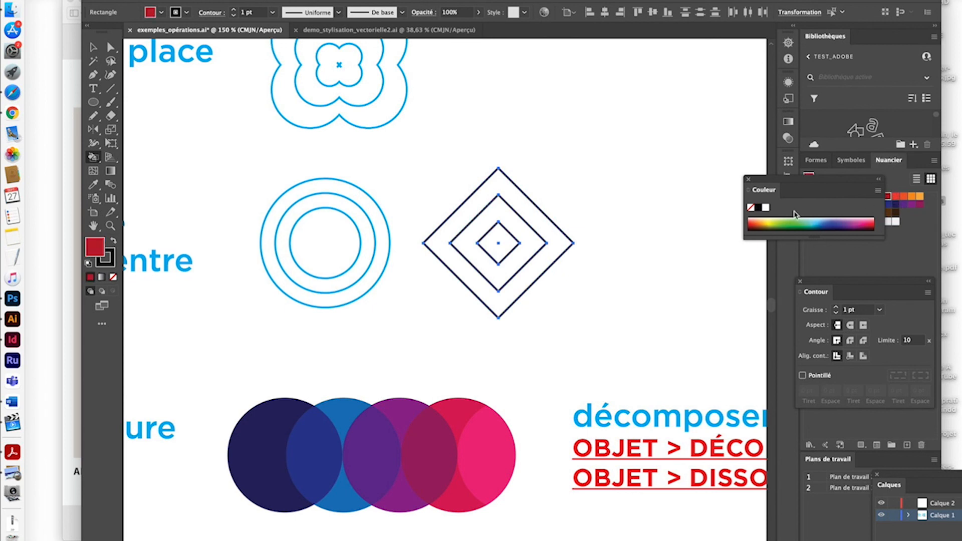
pyautogui.click(552, 237)
# Live-paint the diamonds' middle band bright red and the central diamond orange, and deselect the artwork.
pyautogui.click(897, 198)
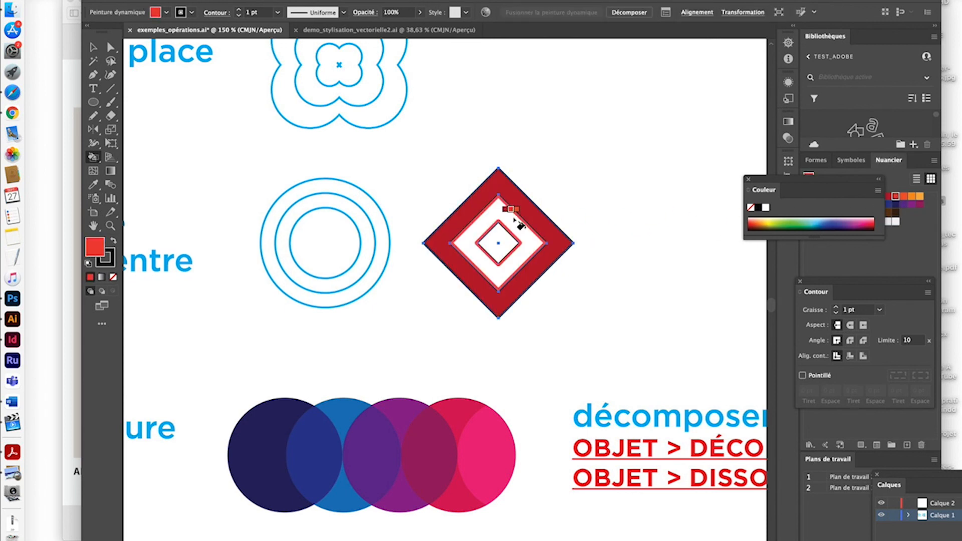
pyautogui.click(507, 213)
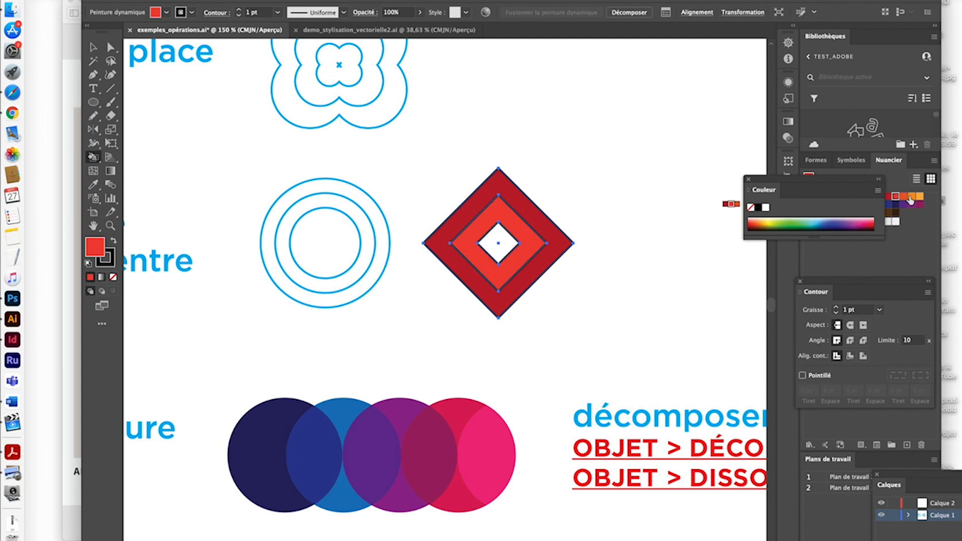
pyautogui.click(912, 196)
pyautogui.click(507, 244)
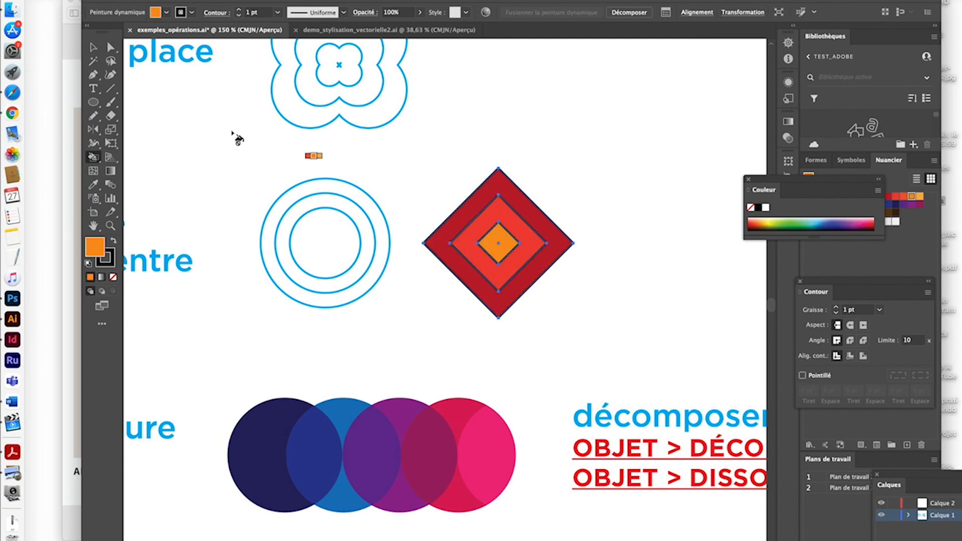
pyautogui.press('v')
pyautogui.click(567, 174)
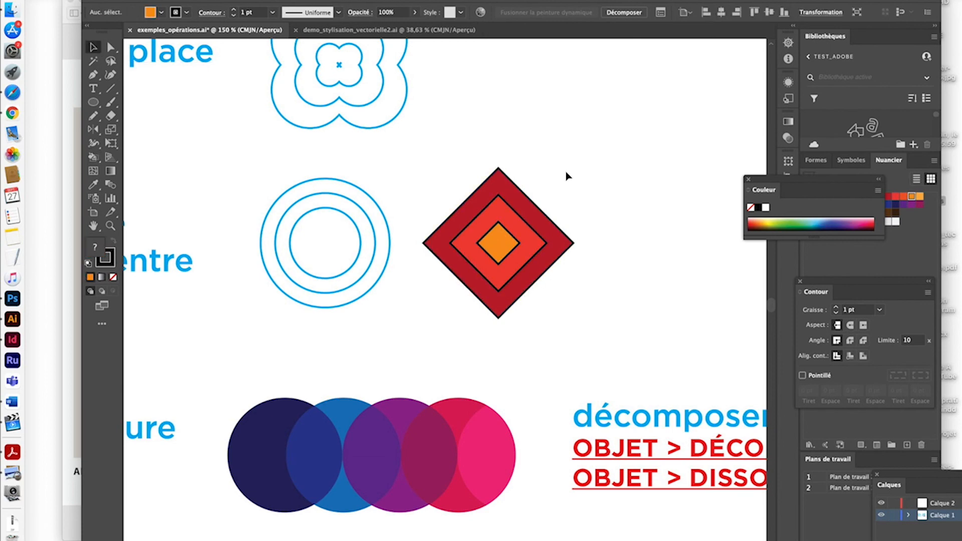
# Select the live-painted diamonds and try to expand them.
pyautogui.moveTo(451, 166); pyautogui.dragTo(562, 260)
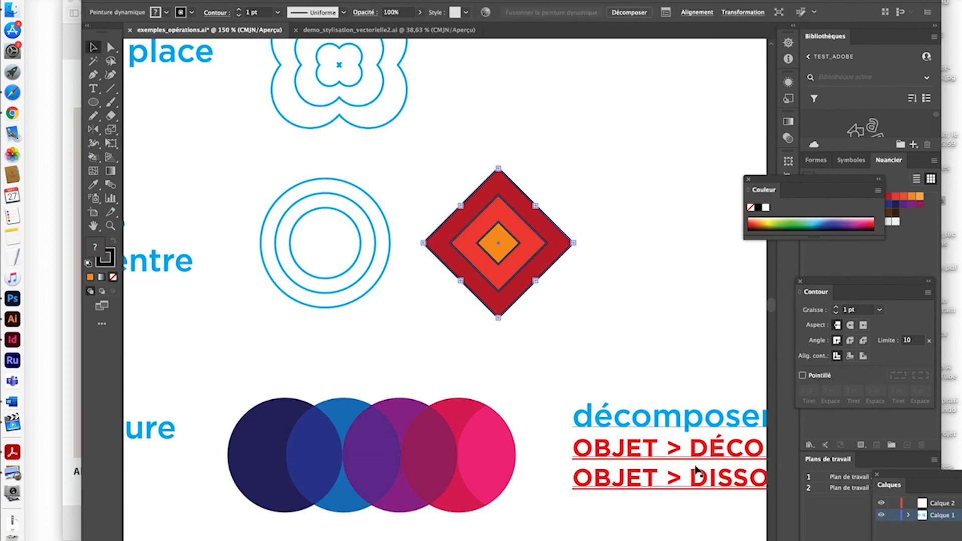
pyautogui.scroll(-5, 722, 482)
pyautogui.hscroll(5, 722, 482)
pyautogui.scroll(-2, 722, 482)
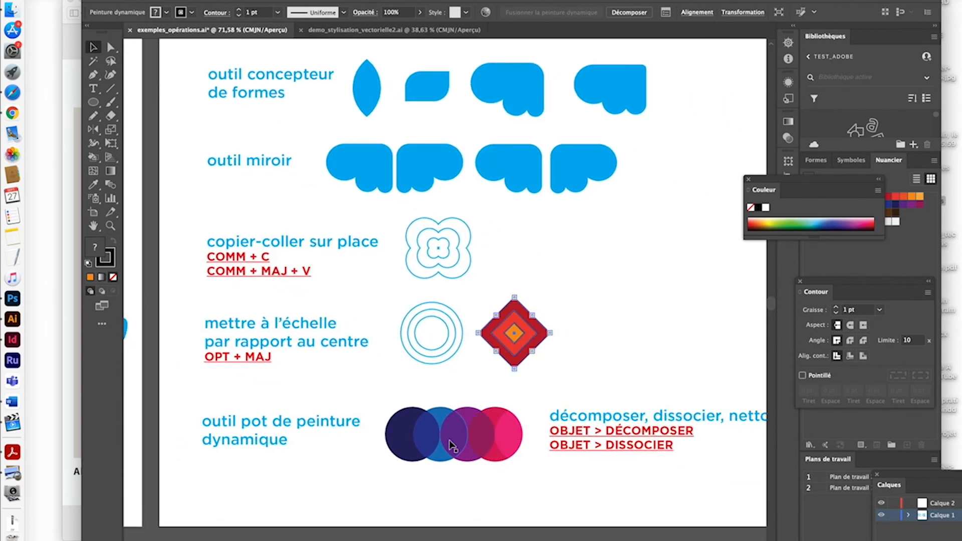
pyautogui.hscroll(2, 602, 390)
pyautogui.scroll(-1, 601, 390)
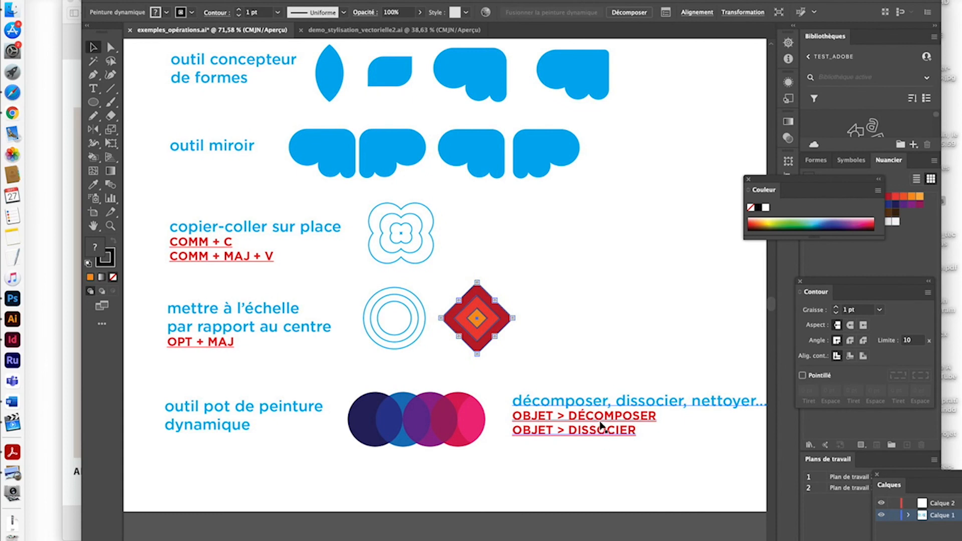
pyautogui.click(159, 0)
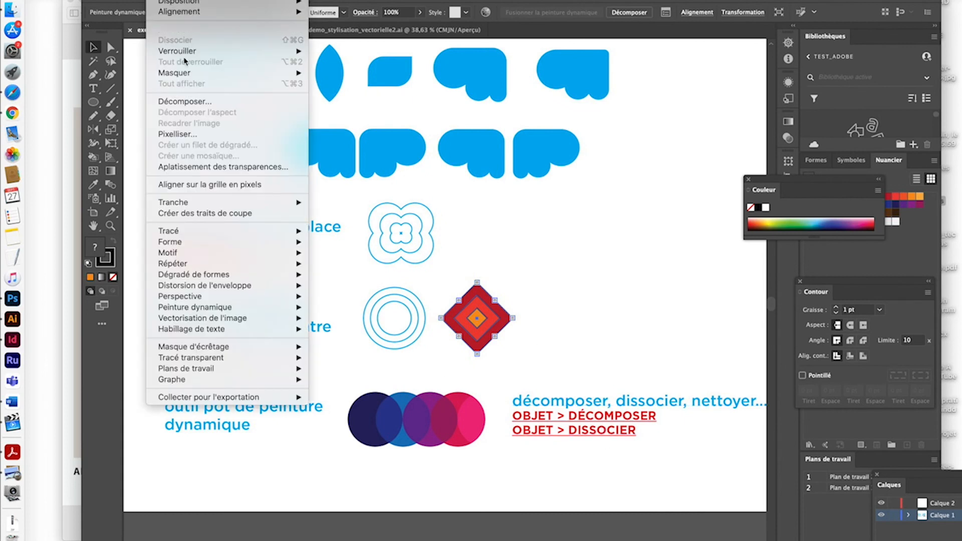
pyautogui.click(199, 101)
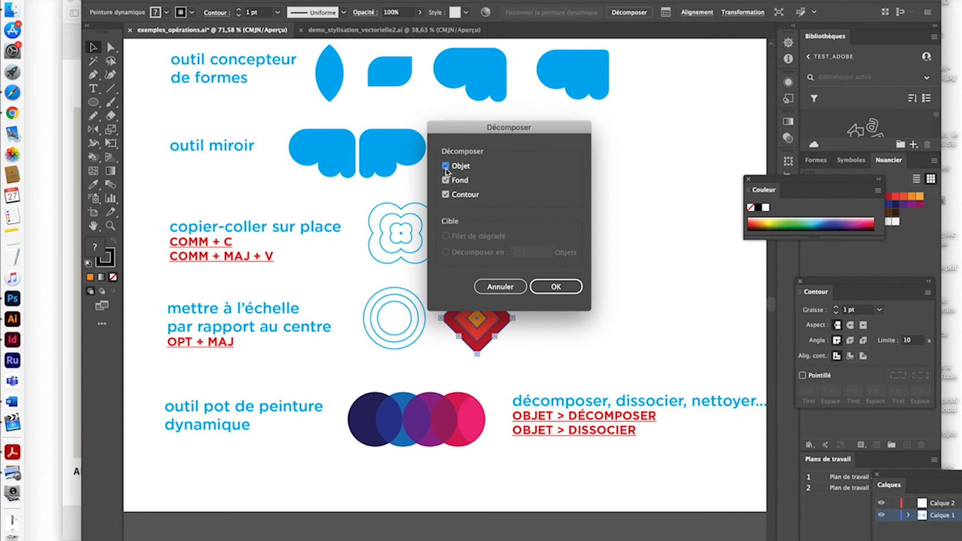
pyautogui.click(562, 287)
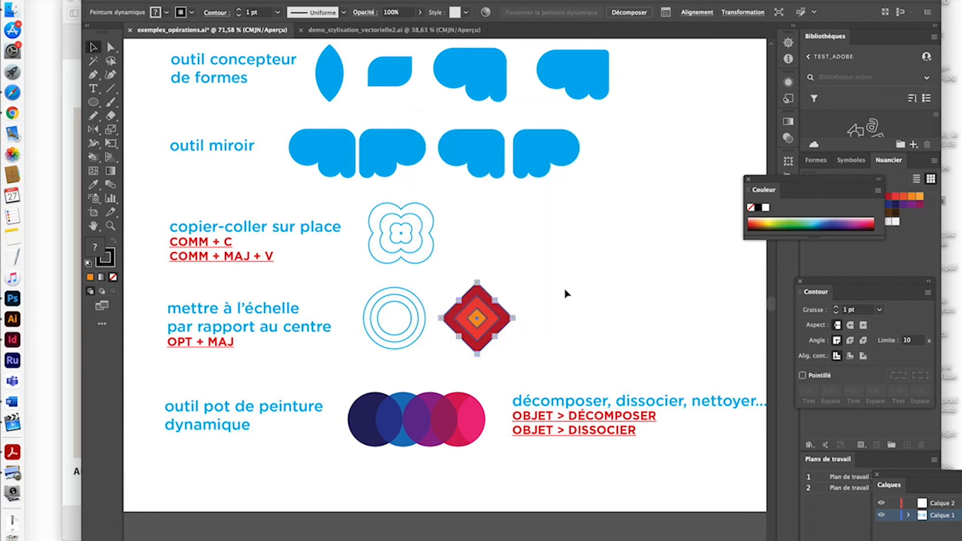
# Try expanding the live-painted diamonds again after toggling the Objet option.
pyautogui.click(162, 0)
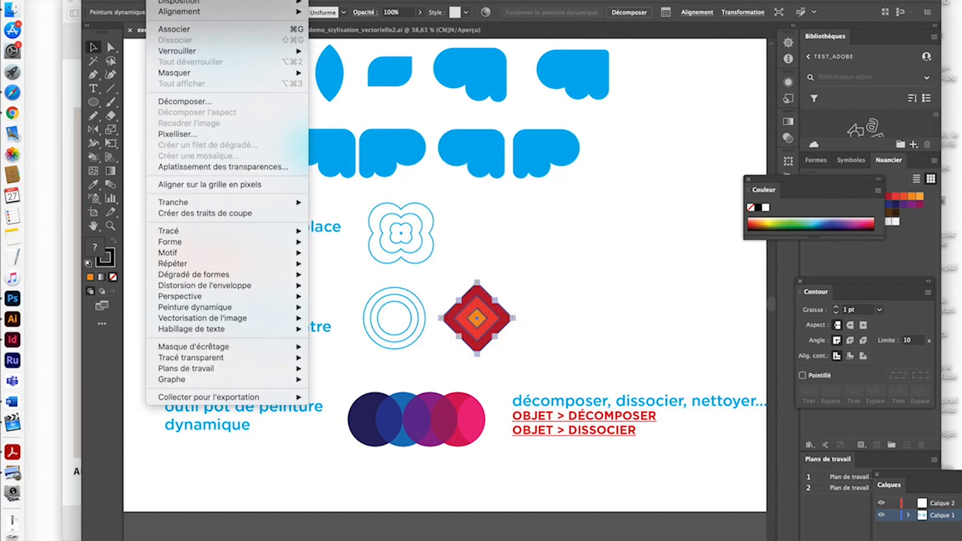
pyautogui.click(188, 98)
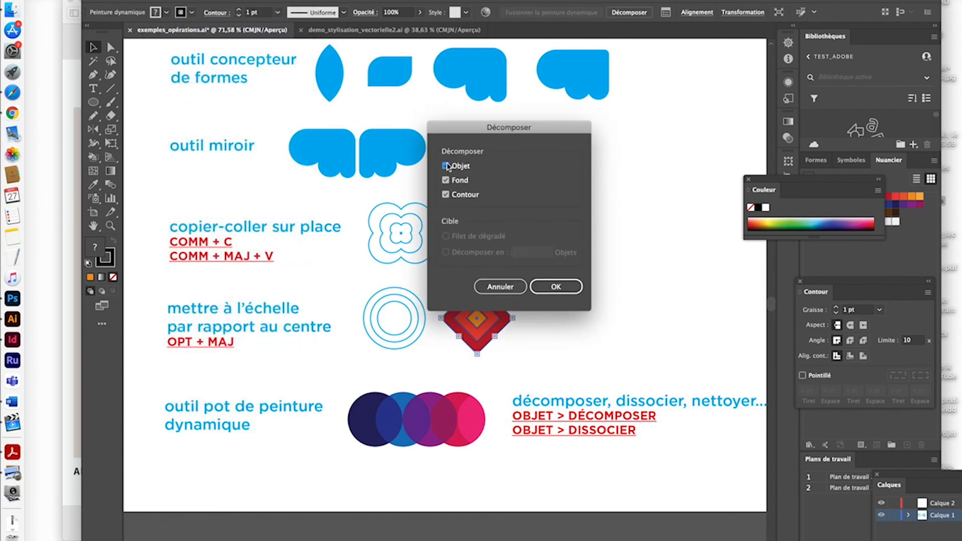
pyautogui.click(445, 165)
pyautogui.click(578, 288)
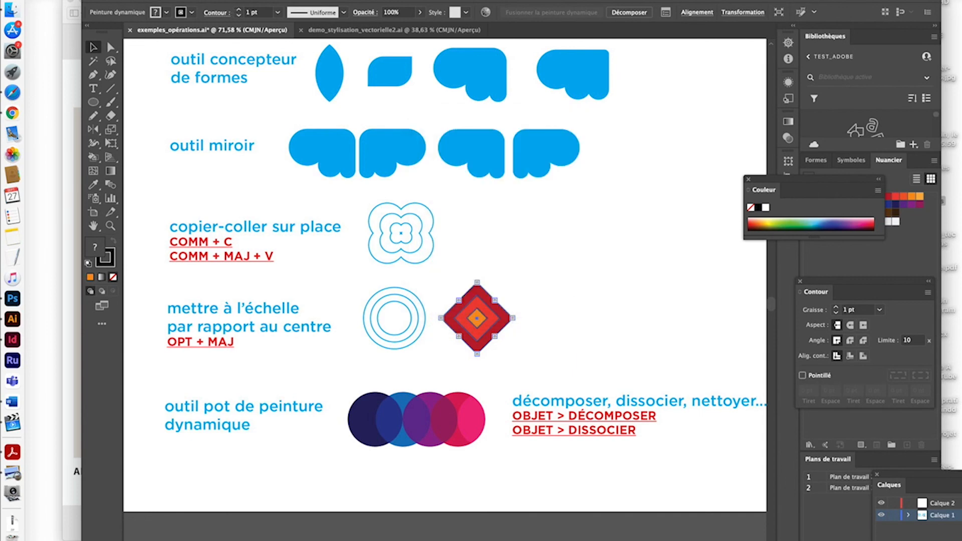
# Expand the live-painted diamonds with Objet, Fond and Contour all enabled.
pyautogui.click(162, 1)
pyautogui.click(185, 101)
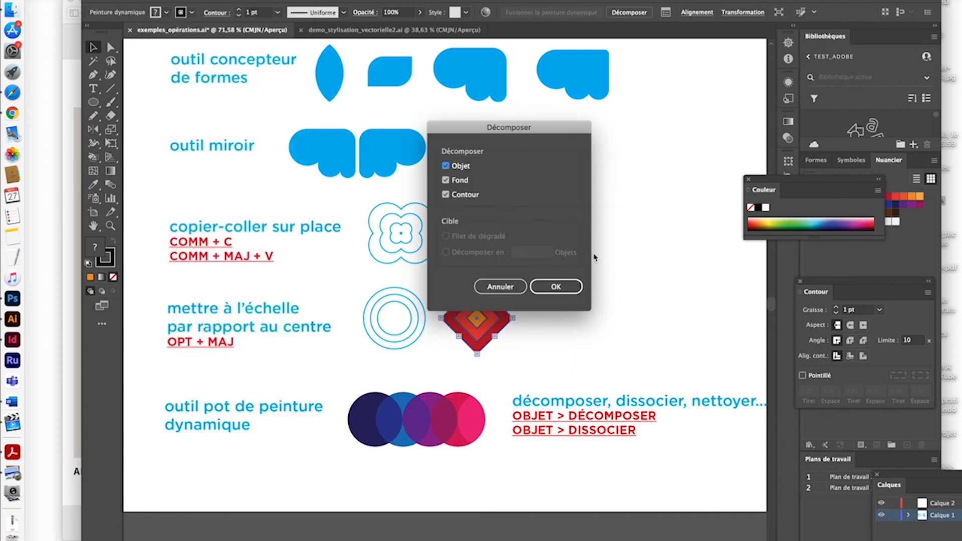
pyautogui.click(560, 288)
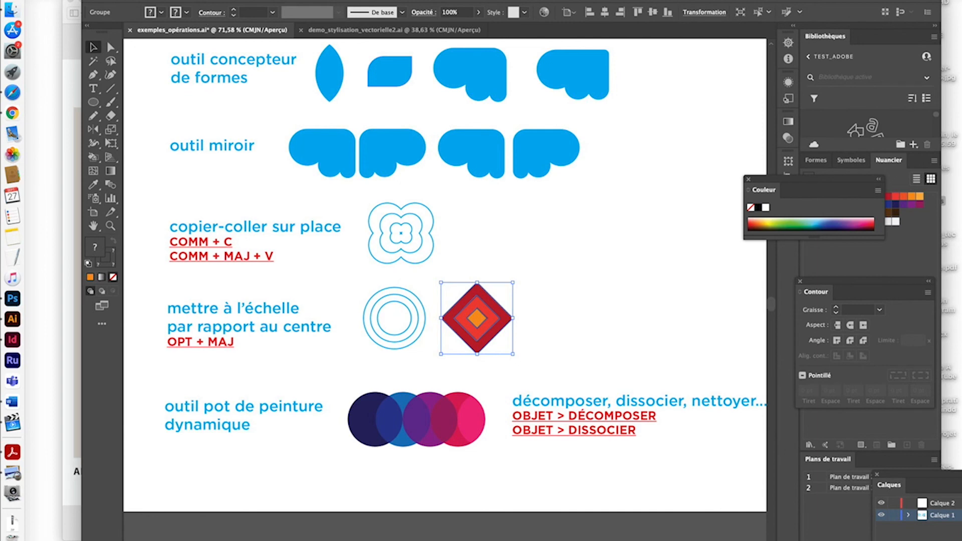
# Ungroup the expanded diamond artwork twice and check that no further ungrouping is available.
pyautogui.click(162, 0)
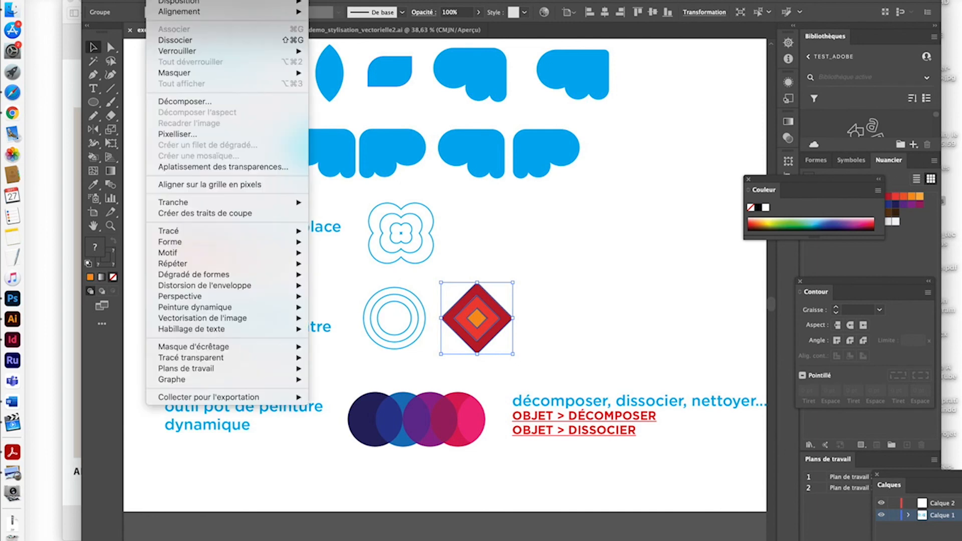
pyautogui.click(184, 39)
pyautogui.click(182, 1)
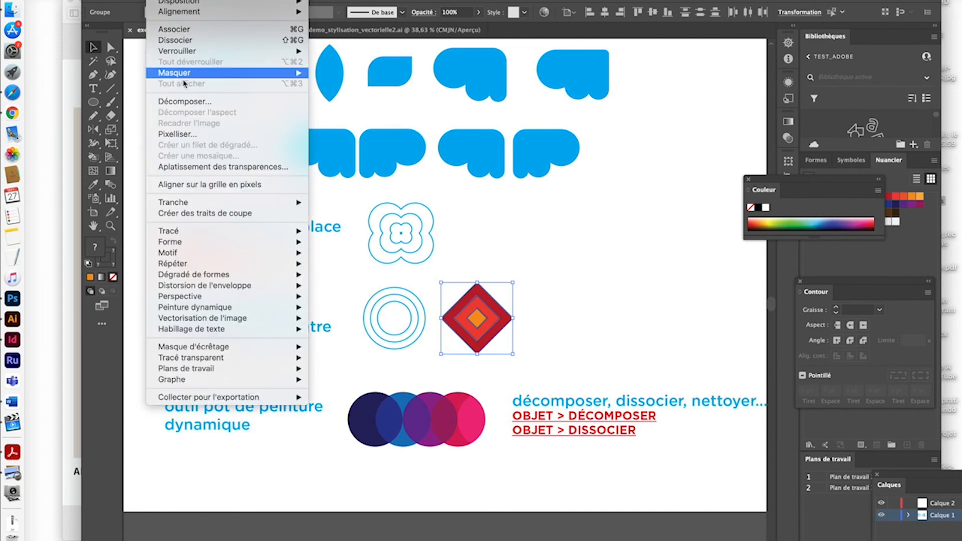
pyautogui.click(184, 40)
pyautogui.click(165, 1)
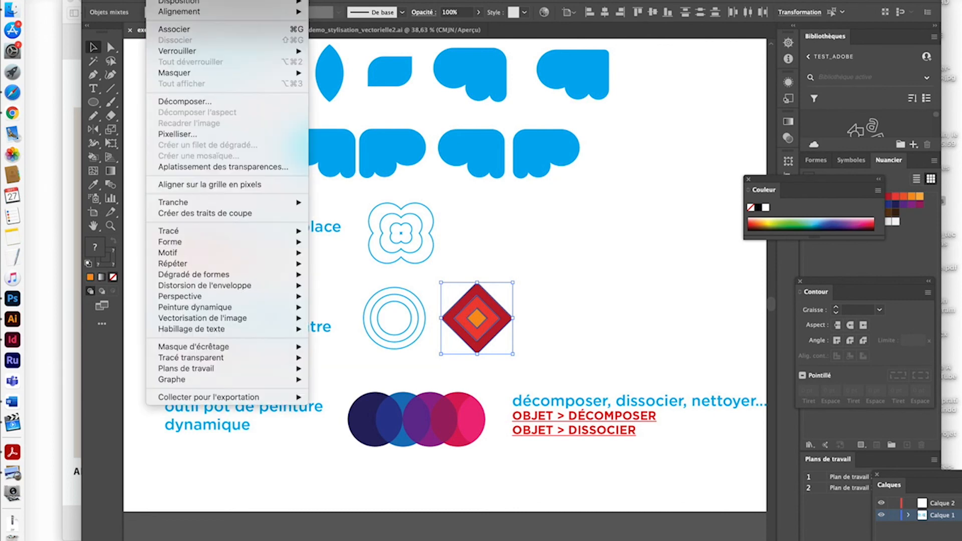
pyautogui.click(518, 275)
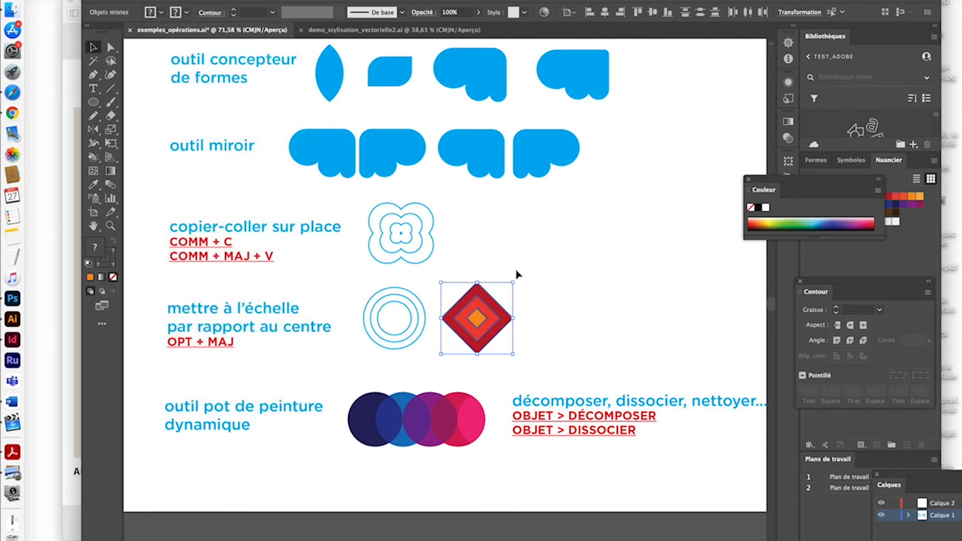
# Deselect the ungrouped artwork and delete the black outline around the outer dark-red diamond using the Direct Selection tool.
pyautogui.scroll(5, 517, 274)
pyautogui.scroll(4, 518, 274)
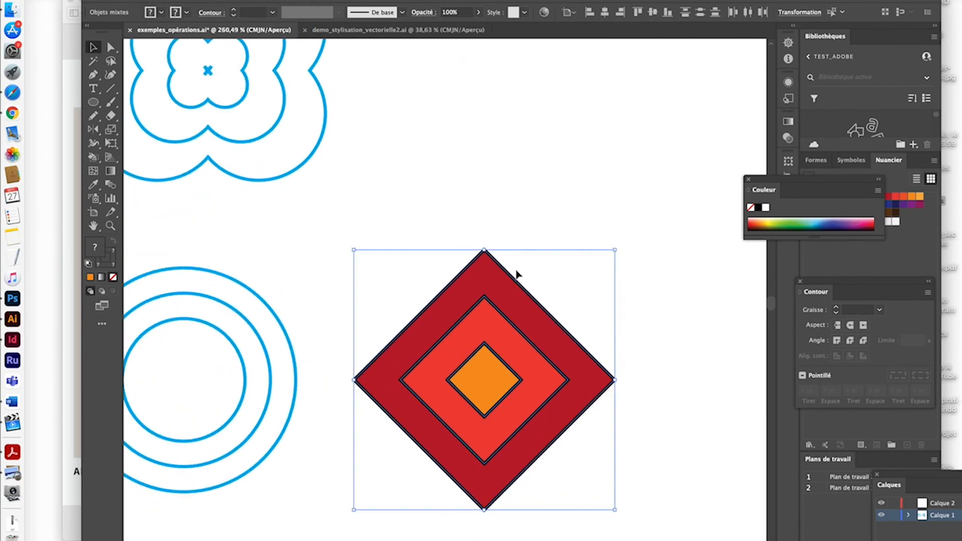
pyautogui.click(369, 211)
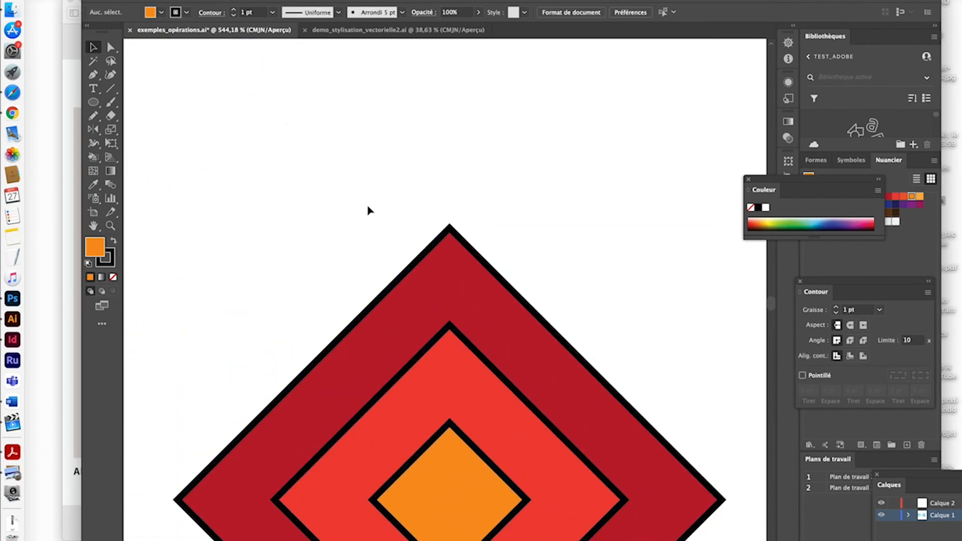
pyautogui.click(111, 46)
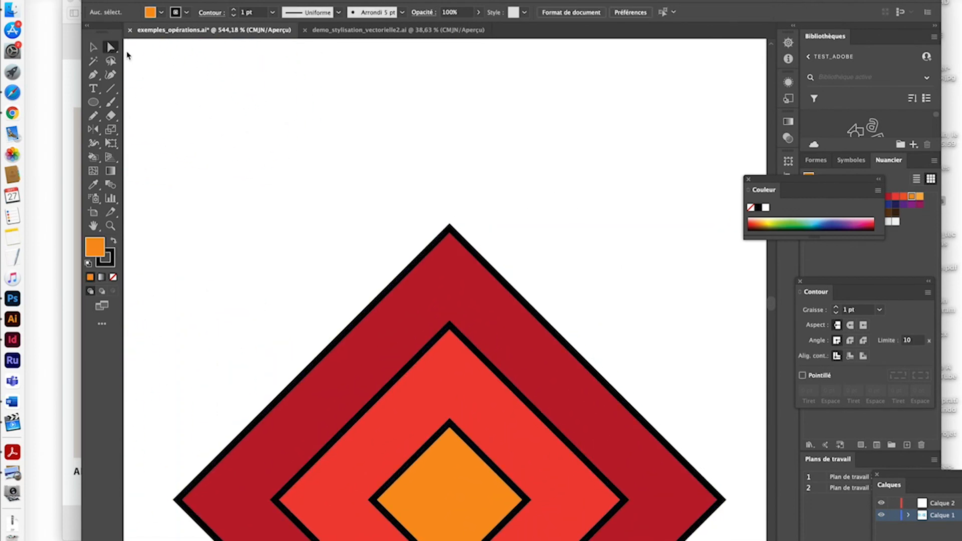
pyautogui.click(490, 271)
pyautogui.press('Delete')
pyautogui.press('Delete')
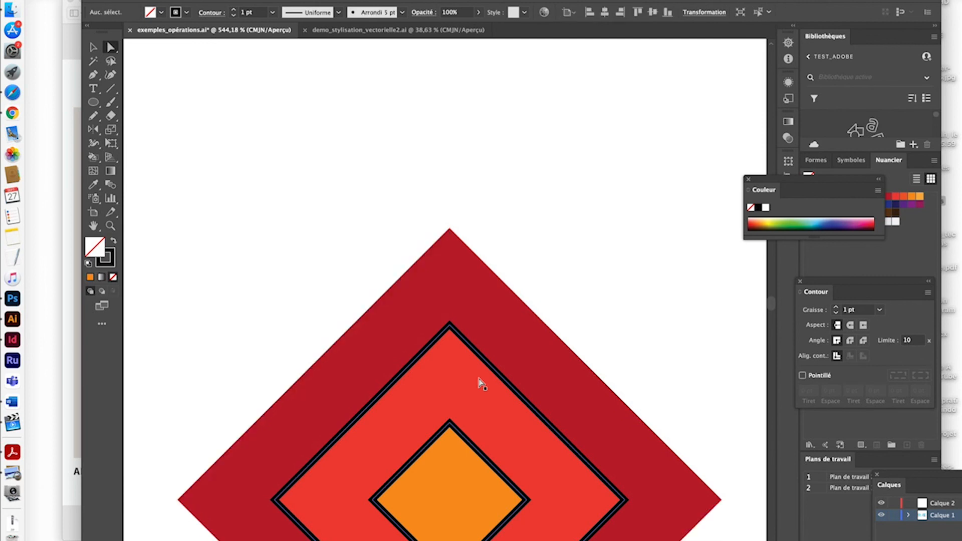
# Delete the remaining black outlines around the middle red diamond and the inner orange diamond.
pyautogui.click(485, 364)
pyautogui.press('Delete')
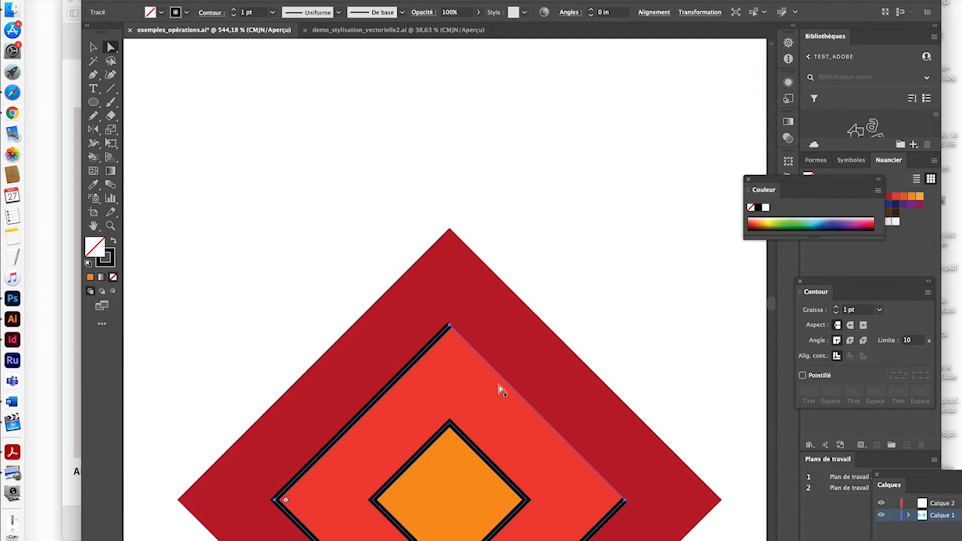
pyautogui.press('Delete')
pyautogui.click(488, 461)
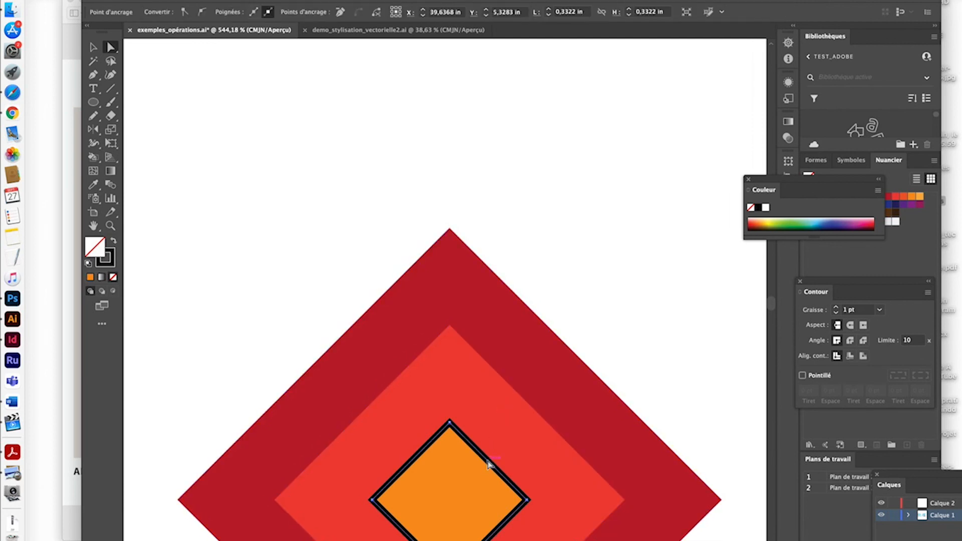
pyautogui.press('Delete')
pyautogui.press('Delete')
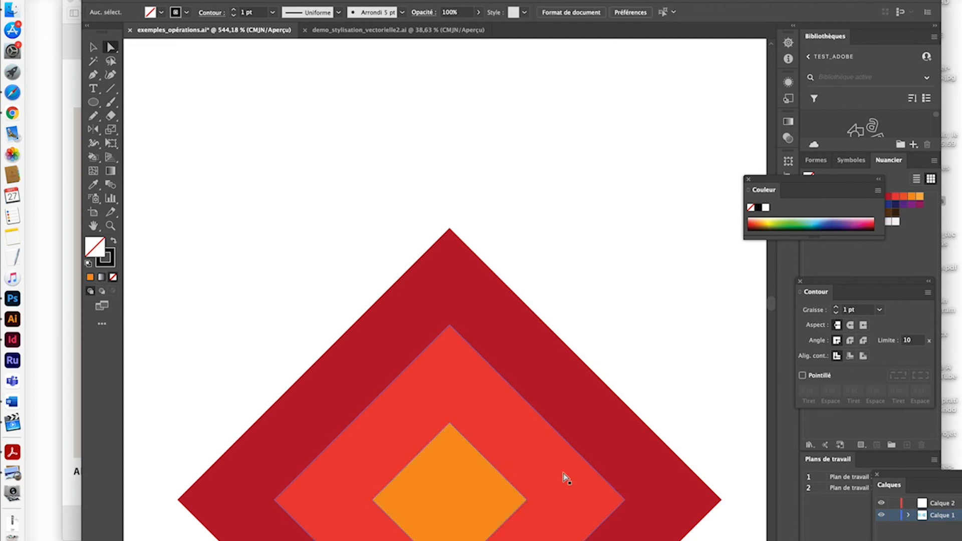
pyautogui.scroll(-3, 563, 476)
pyautogui.scroll(-5, 565, 478)
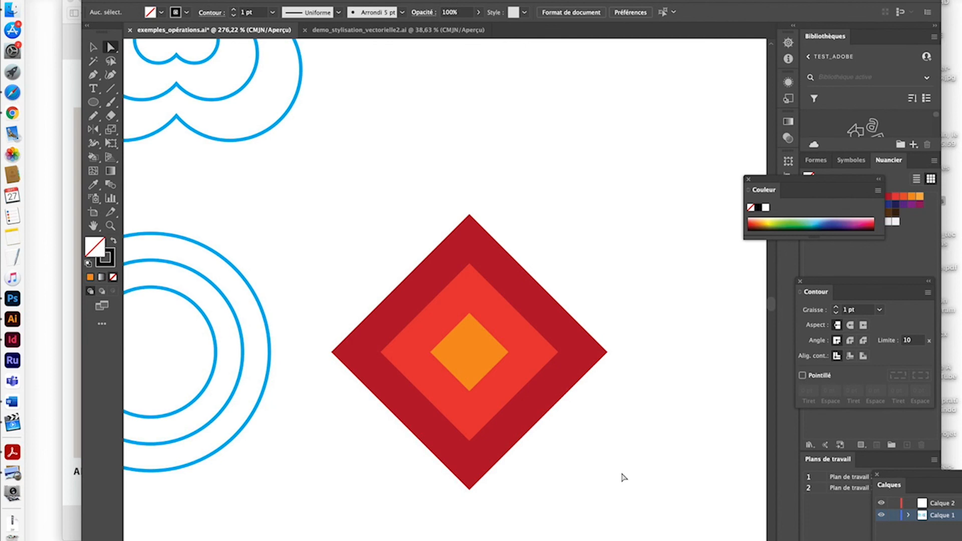
pyautogui.press('super+minus')
pyautogui.press('super+minus')
pyautogui.press('super+minus')
pyautogui.press('super+minus')
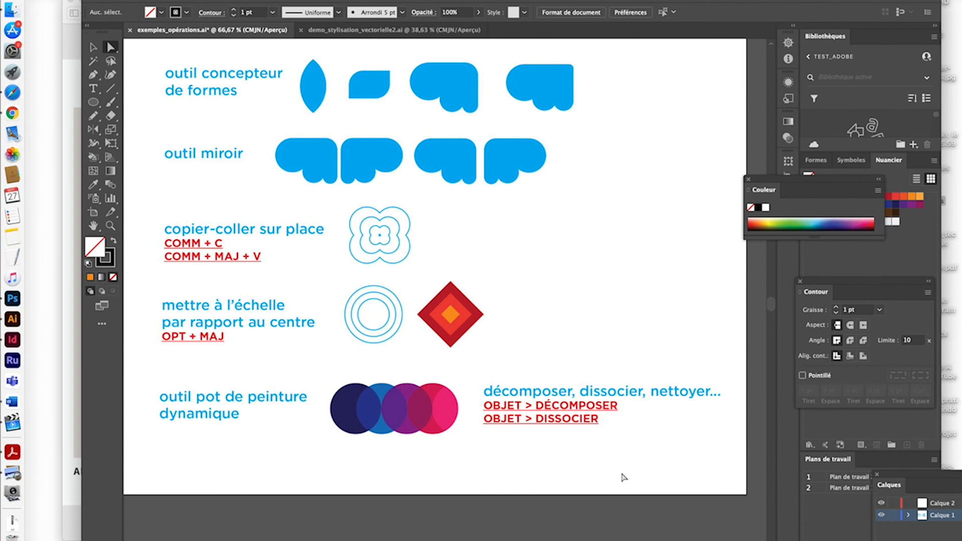
# Open the demo_stylisation_vectorielle2.ai document and examine the beetle's line drawing and coloured version, briefly checking back against exemples_opérations.ai.
pyautogui.click(369, 31)
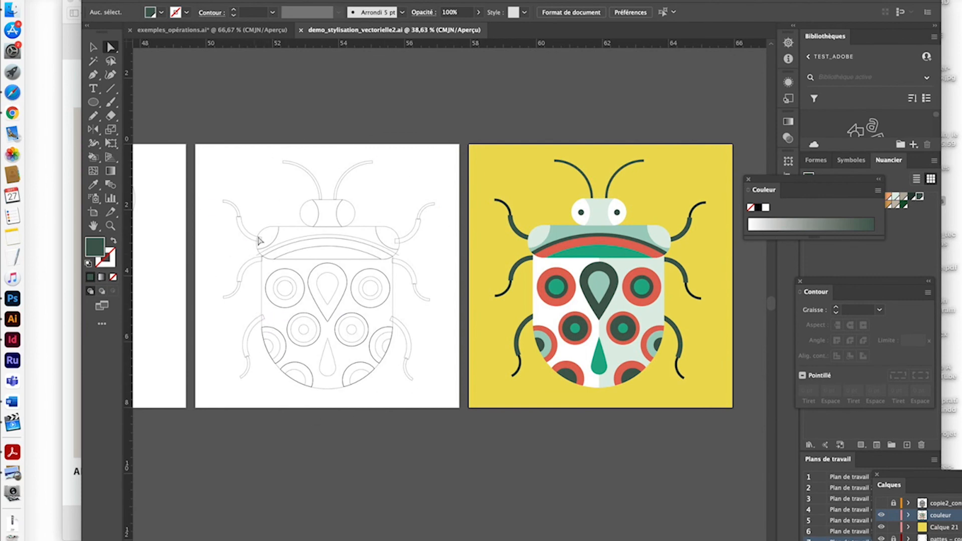
pyautogui.scroll(2, 291, 293)
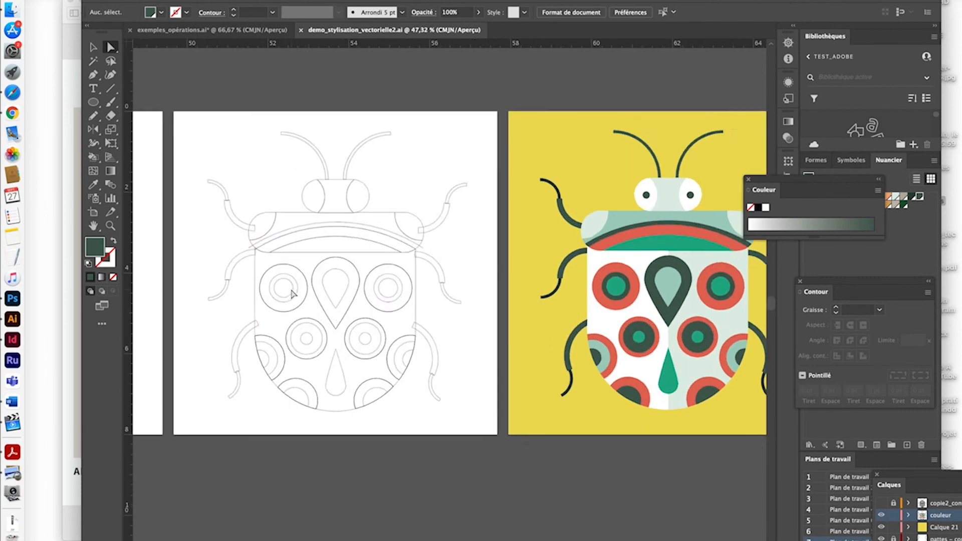
pyautogui.scroll(2, 293, 293)
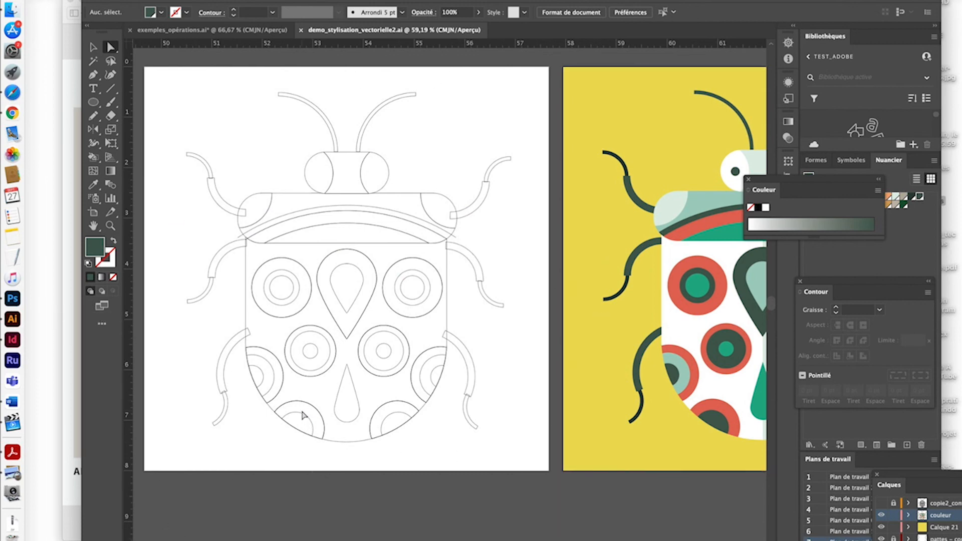
pyautogui.hscroll(10, 304, 415)
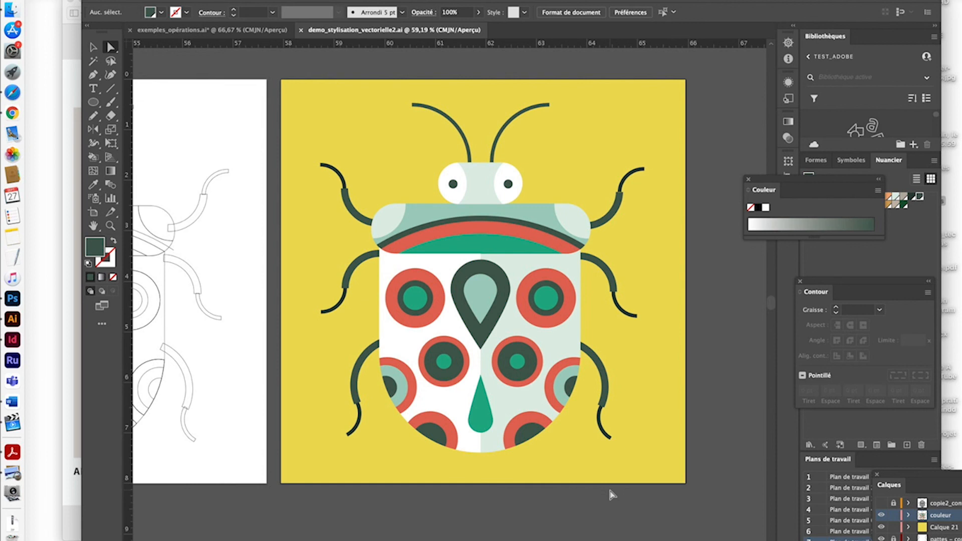
pyautogui.press('super+minus')
pyautogui.press('super+minus')
pyautogui.press('super+minus')
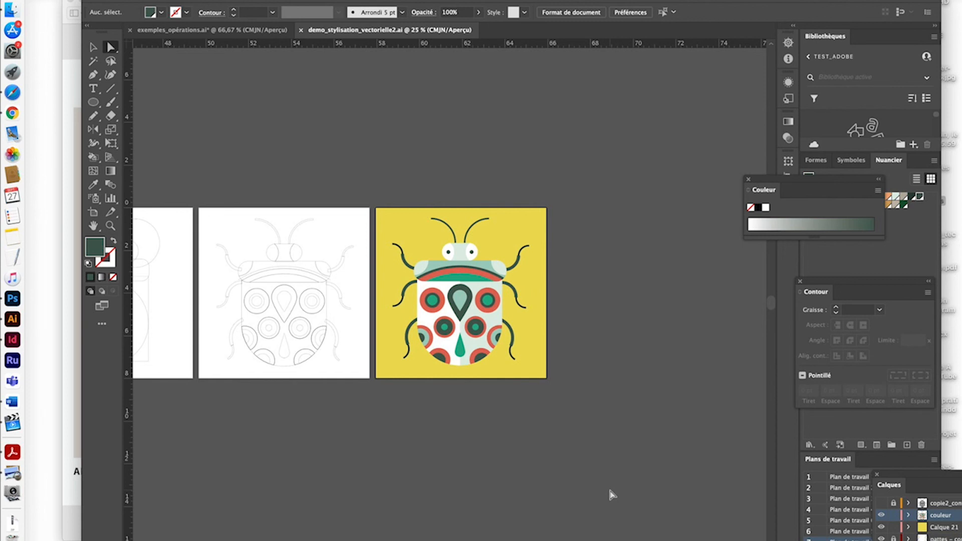
pyautogui.scroll(3, 611, 496)
pyautogui.scroll(3, 611, 495)
pyautogui.hscroll(-4, 612, 495)
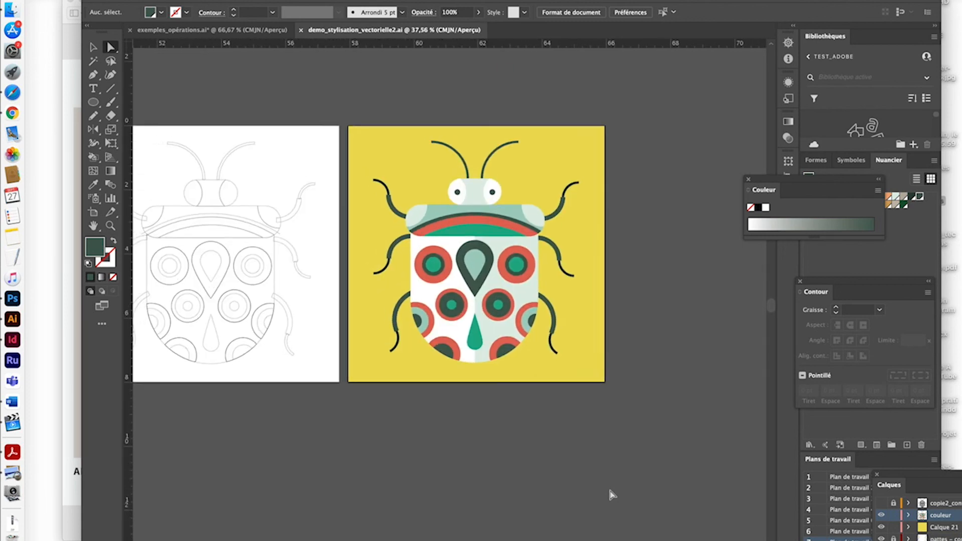
pyautogui.scroll(3, 612, 490)
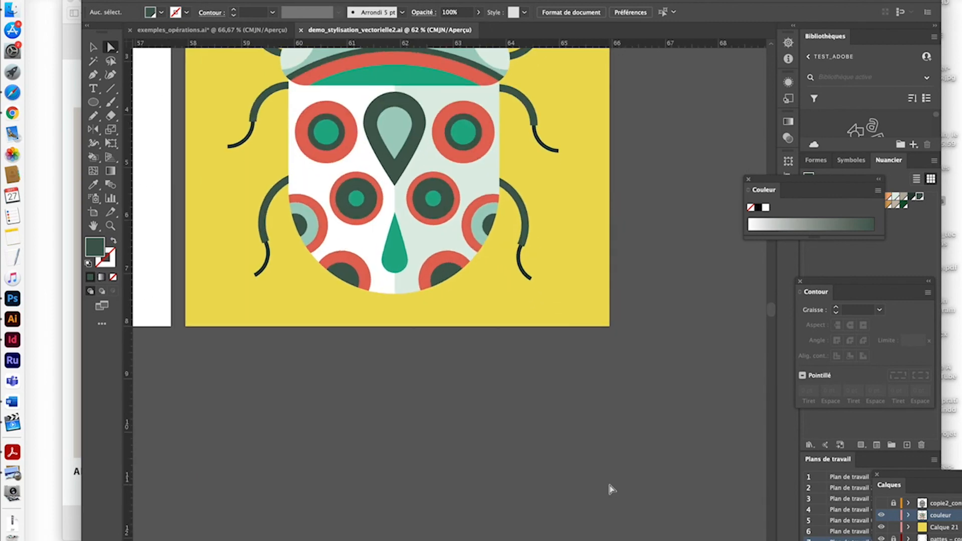
pyautogui.hscroll(-3, 611, 490)
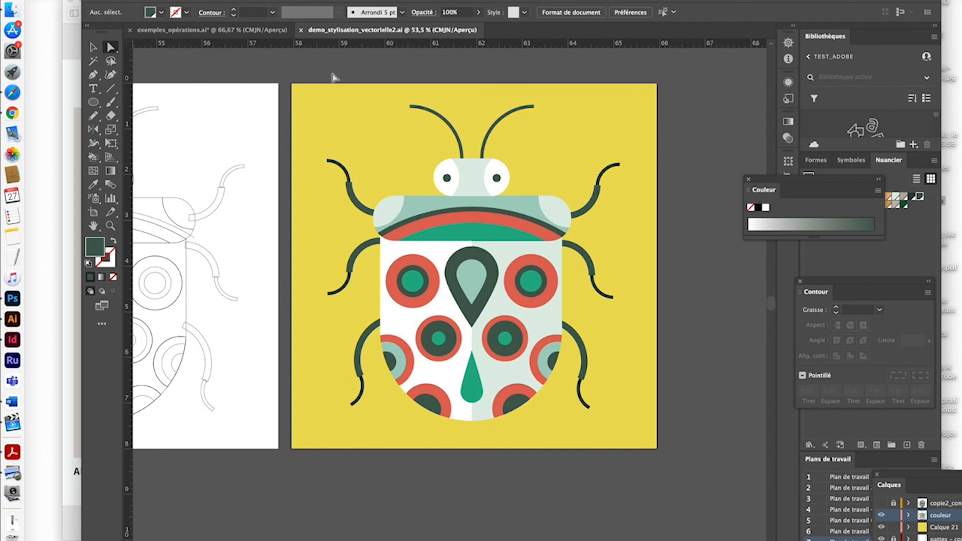
pyautogui.click(186, 30)
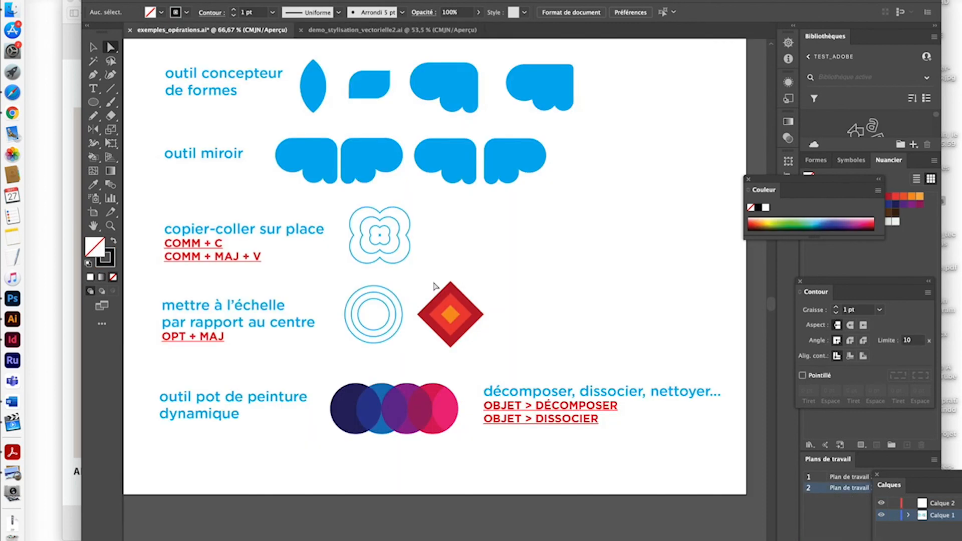
pyautogui.click(358, 31)
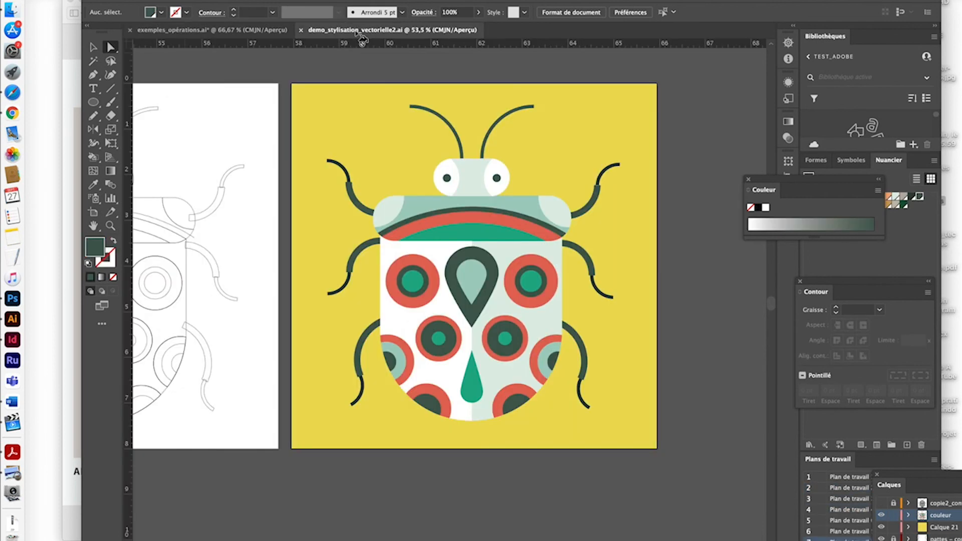